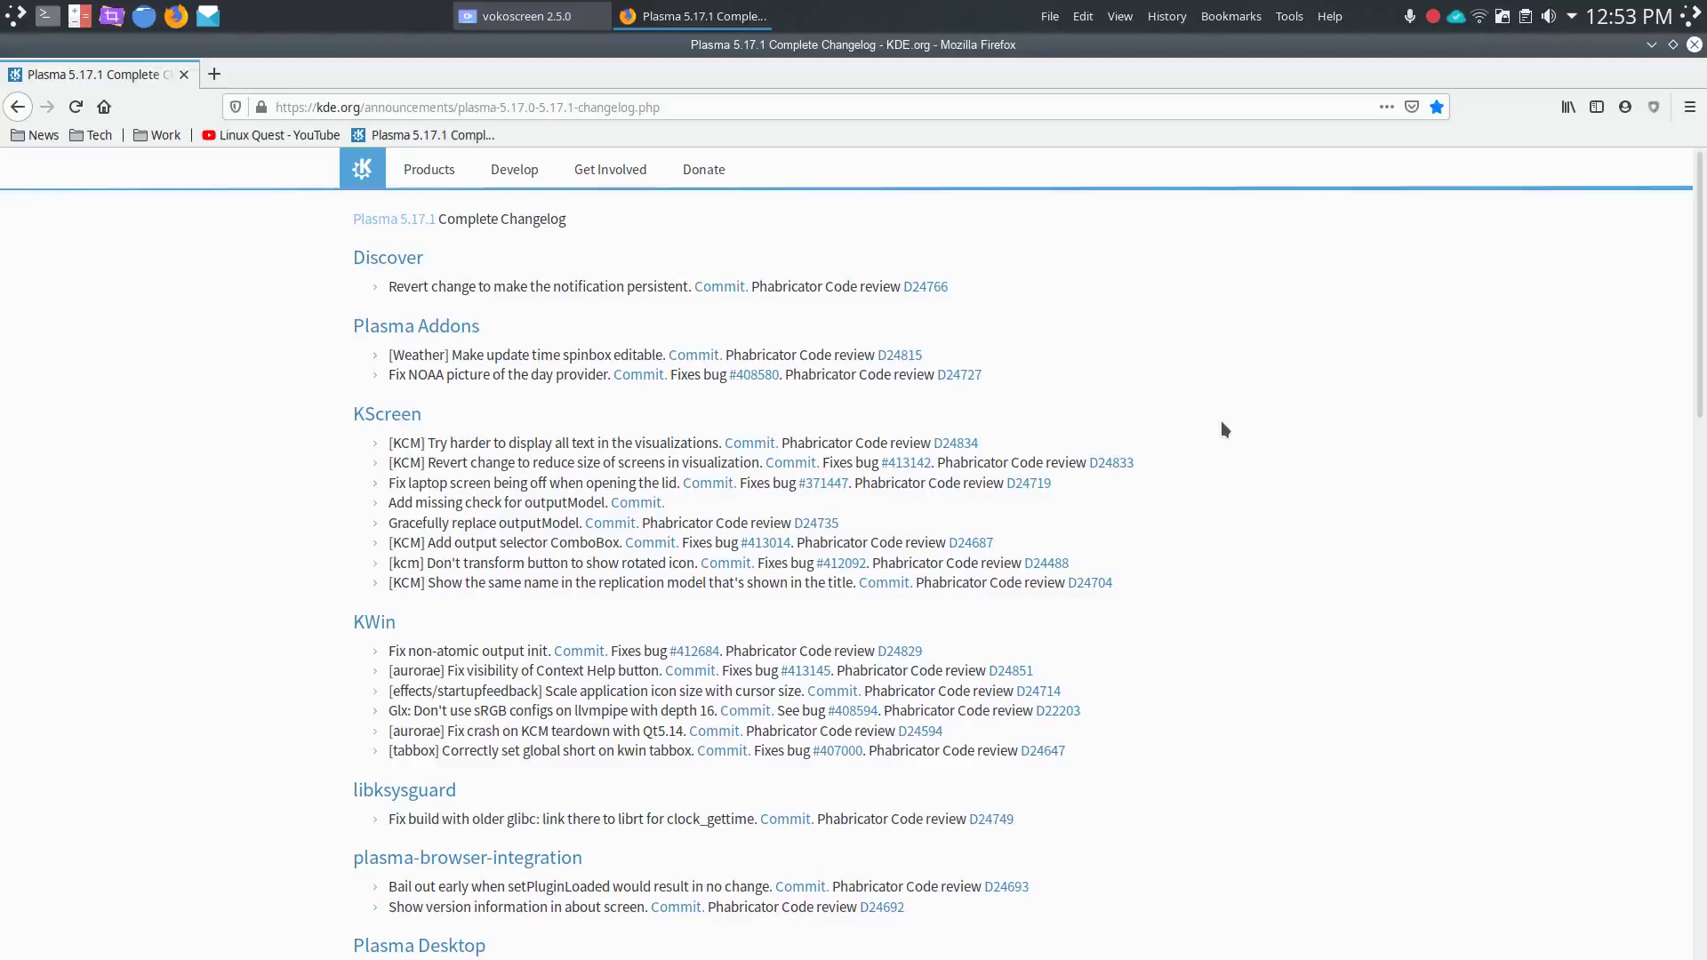
# Scroll down and back up through the Plasma 5.17.1 changelog, from Discover to the System Settings fixes.
pyautogui.scroll(-4, 1223, 429)
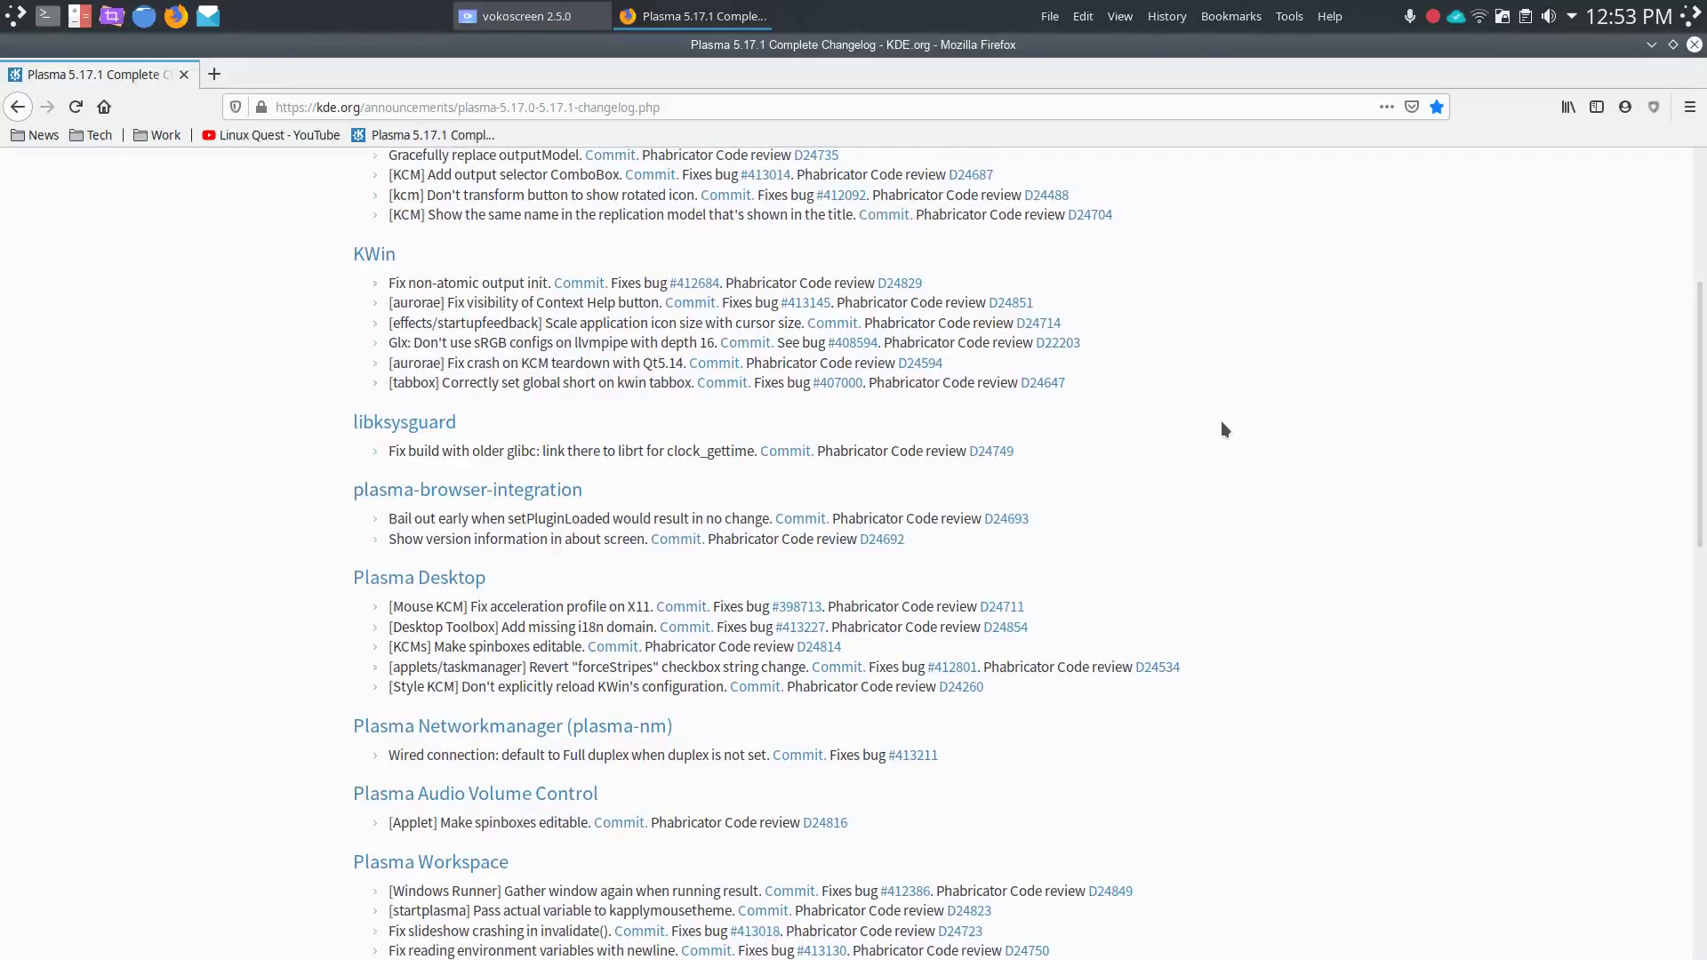
pyautogui.scroll(4, 1223, 430)
pyautogui.scroll(-6, 1223, 429)
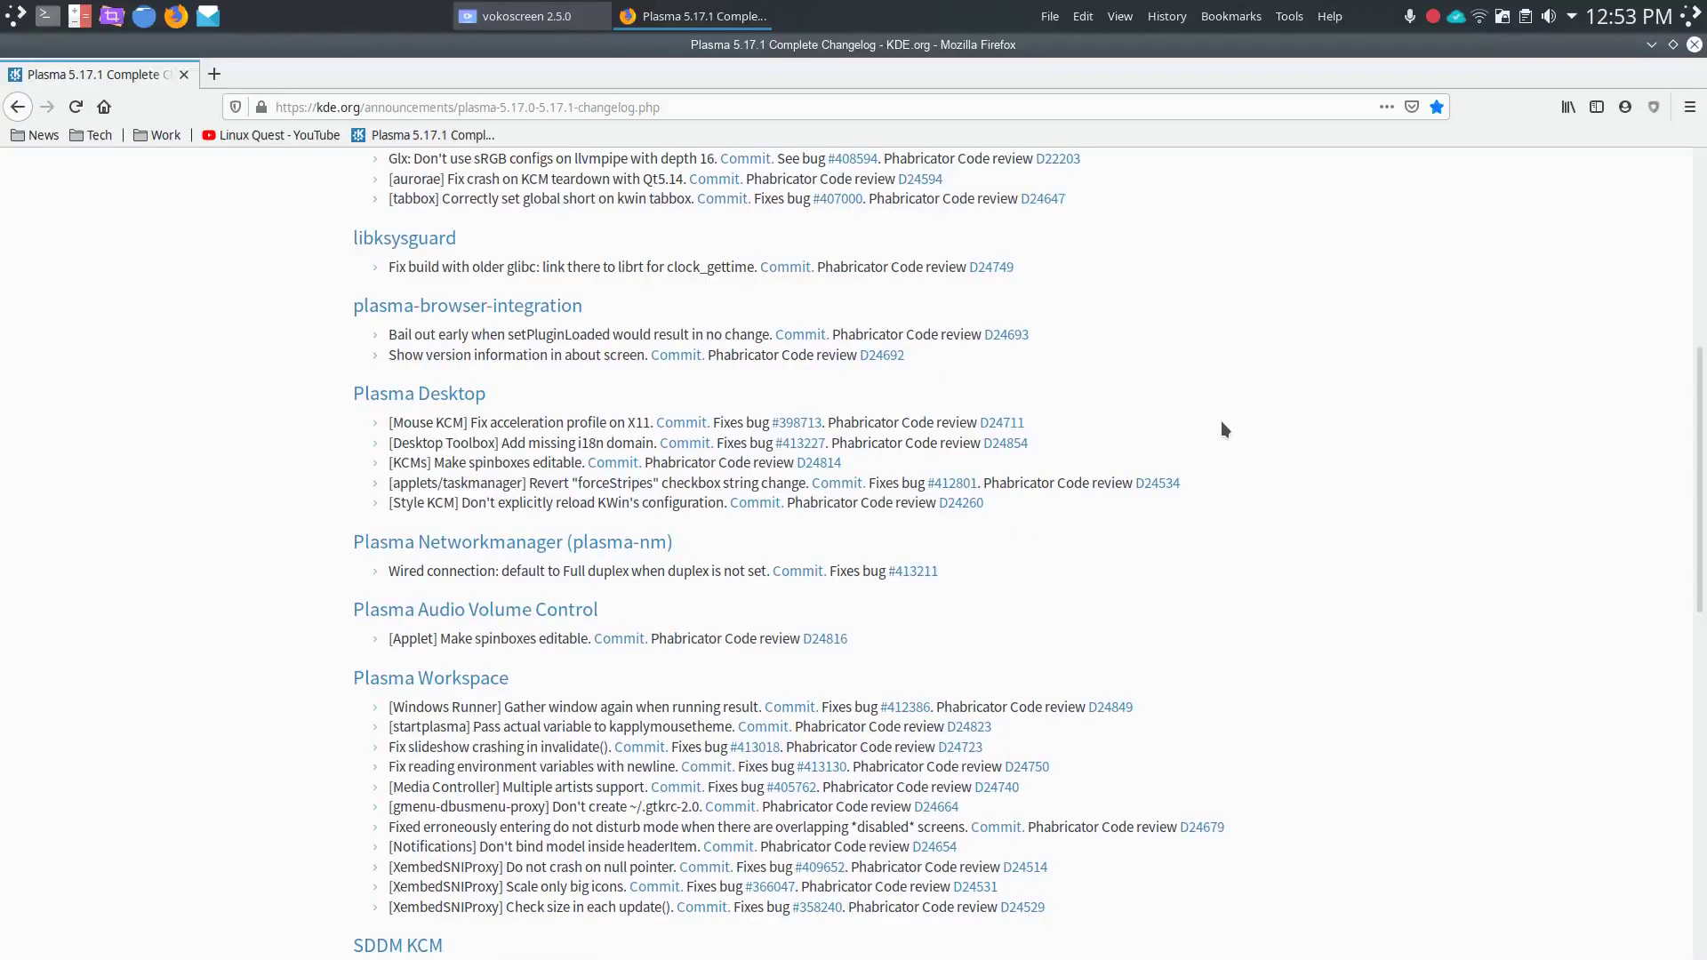
pyautogui.scroll(-3, 1223, 430)
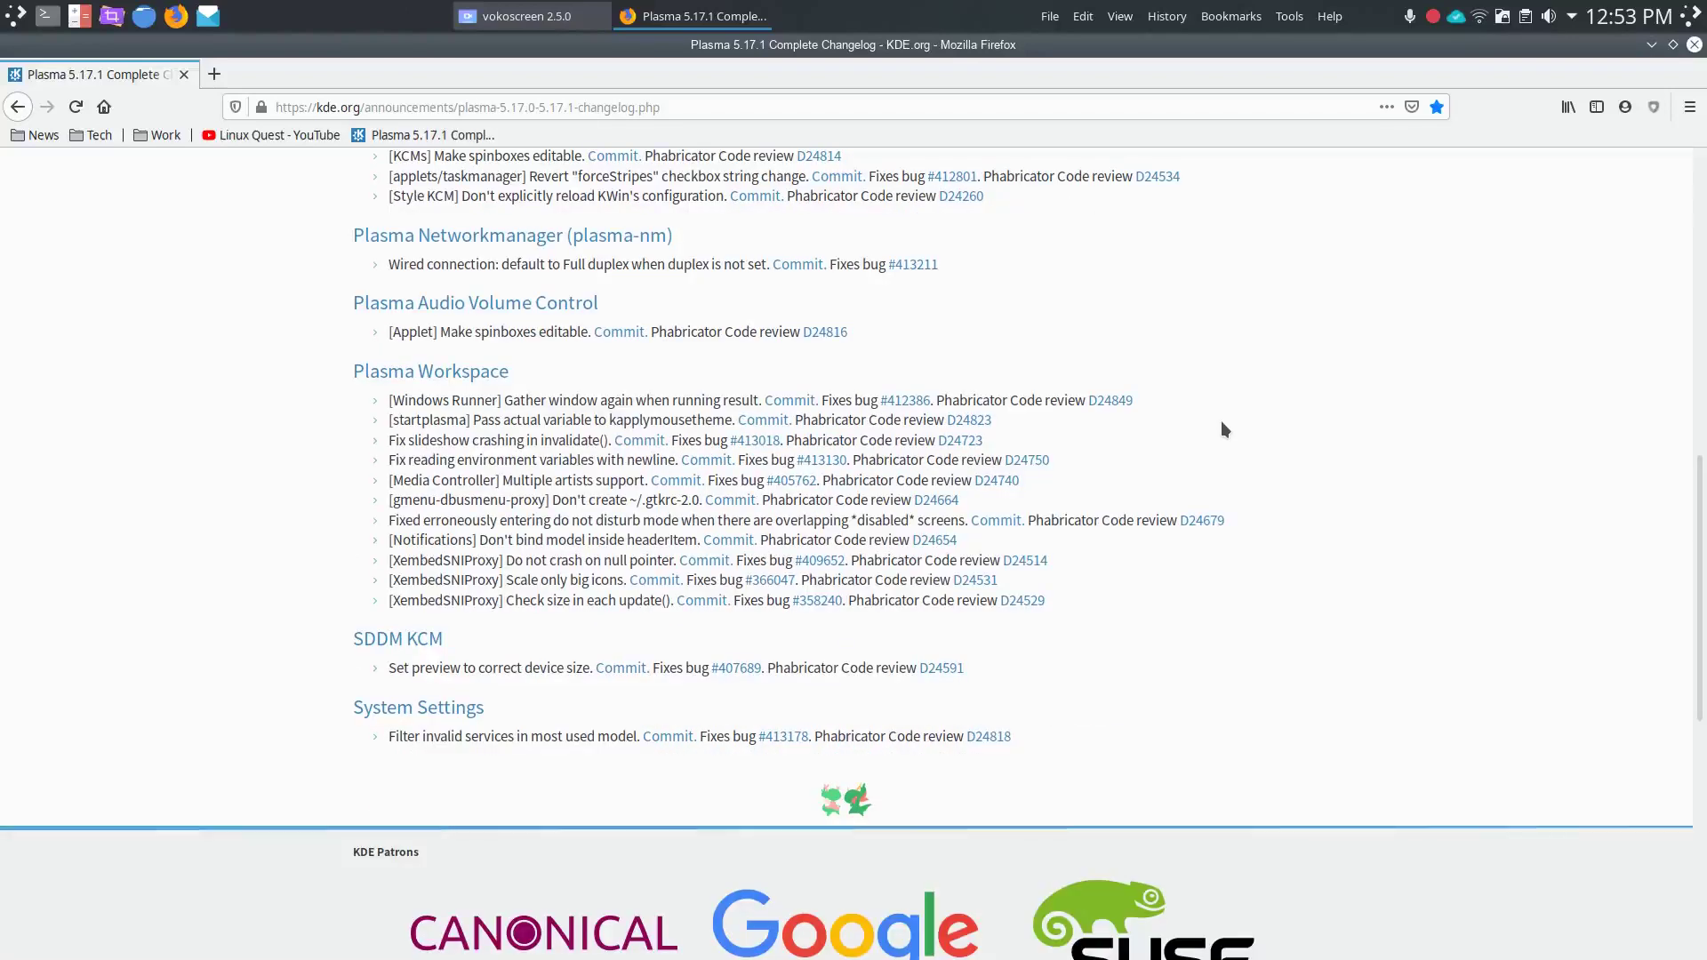
pyautogui.scroll(9, 1223, 430)
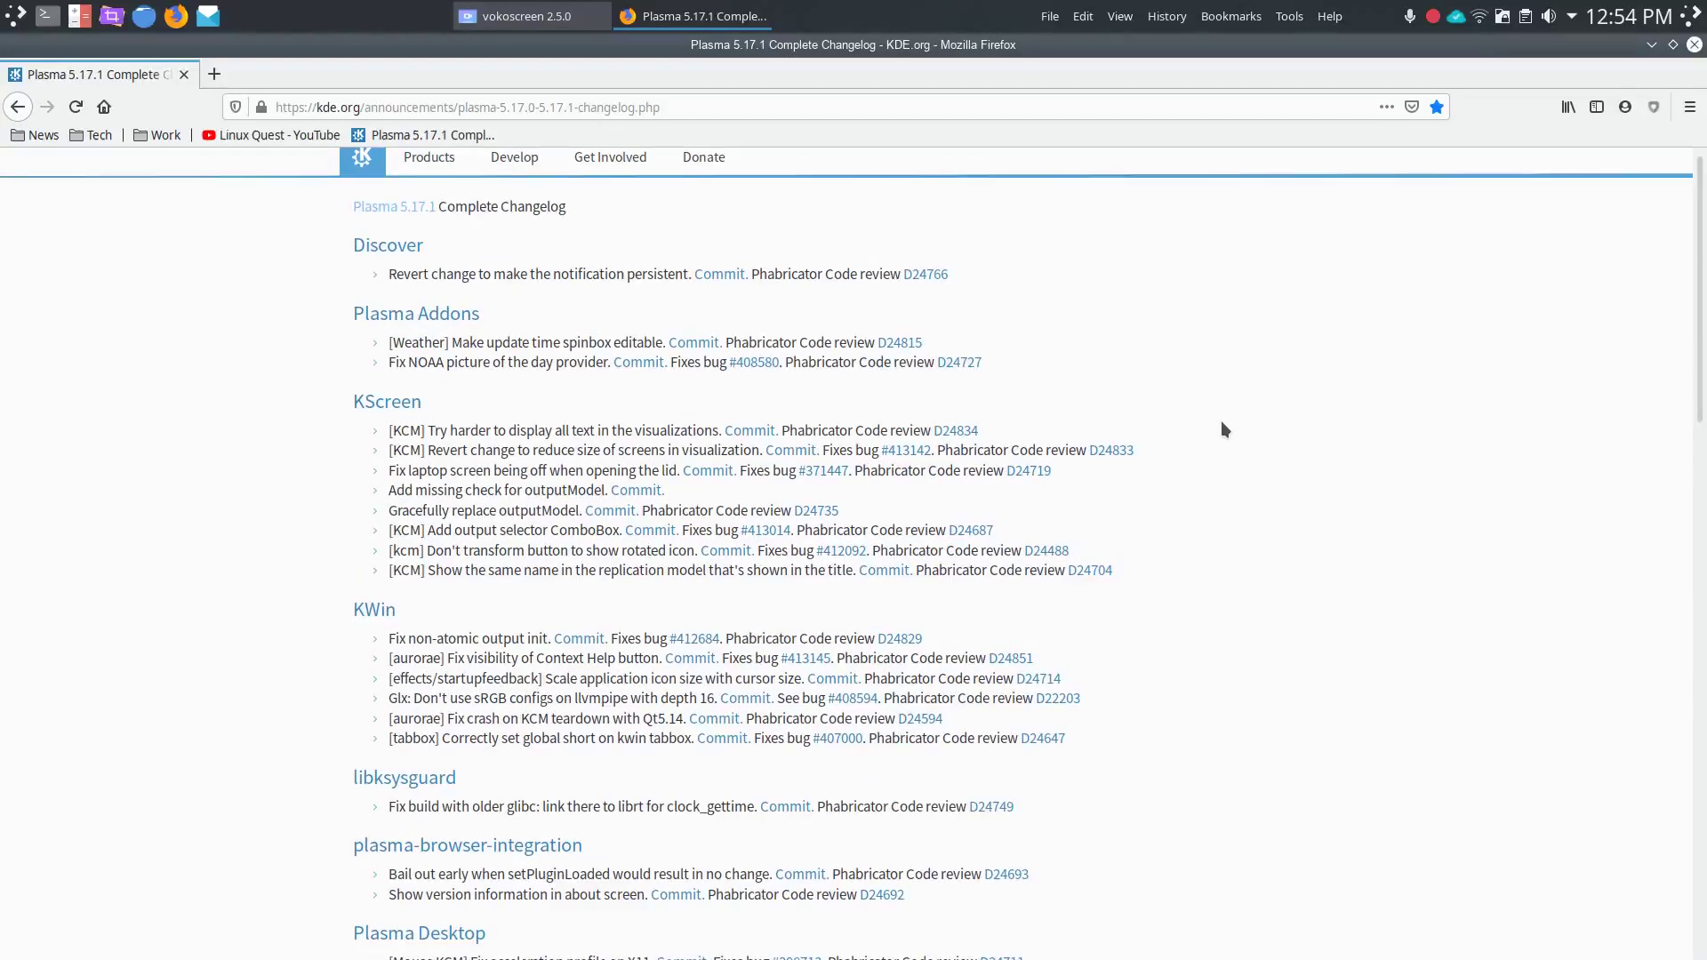
pyautogui.scroll(1, 1222, 430)
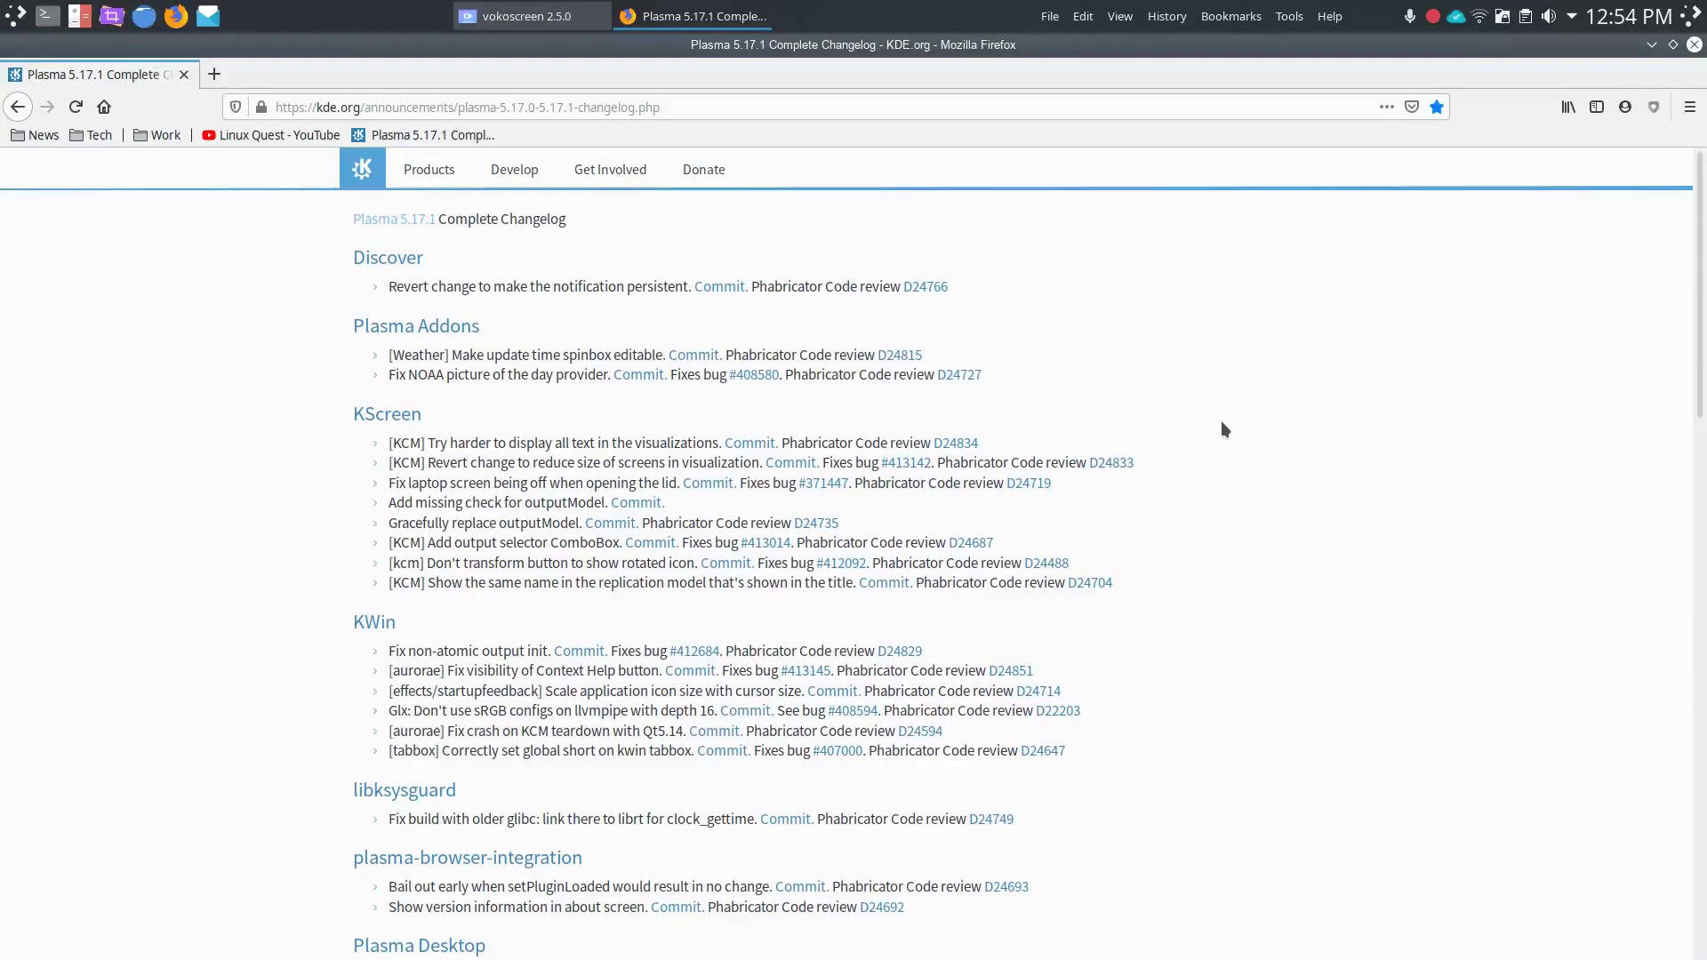
# Go to kde.org via the KDE logo, skim its Announcements and News, then quit Firefox.
pyautogui.click(371, 185)
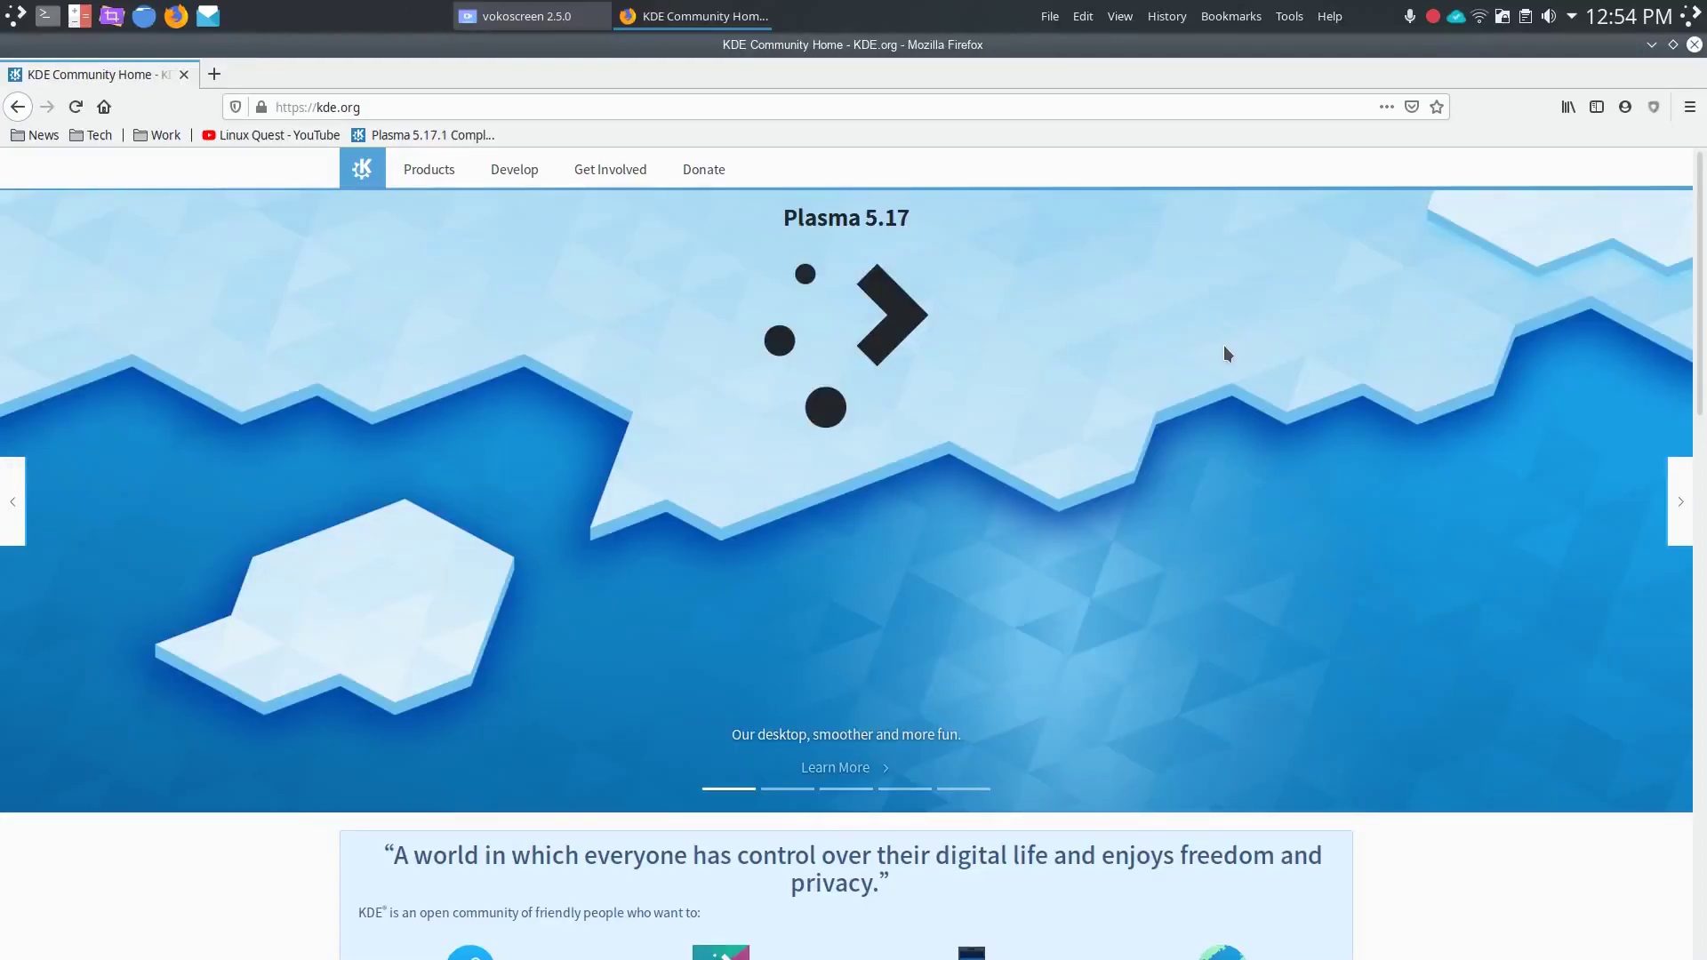
pyautogui.scroll(-3, 1225, 353)
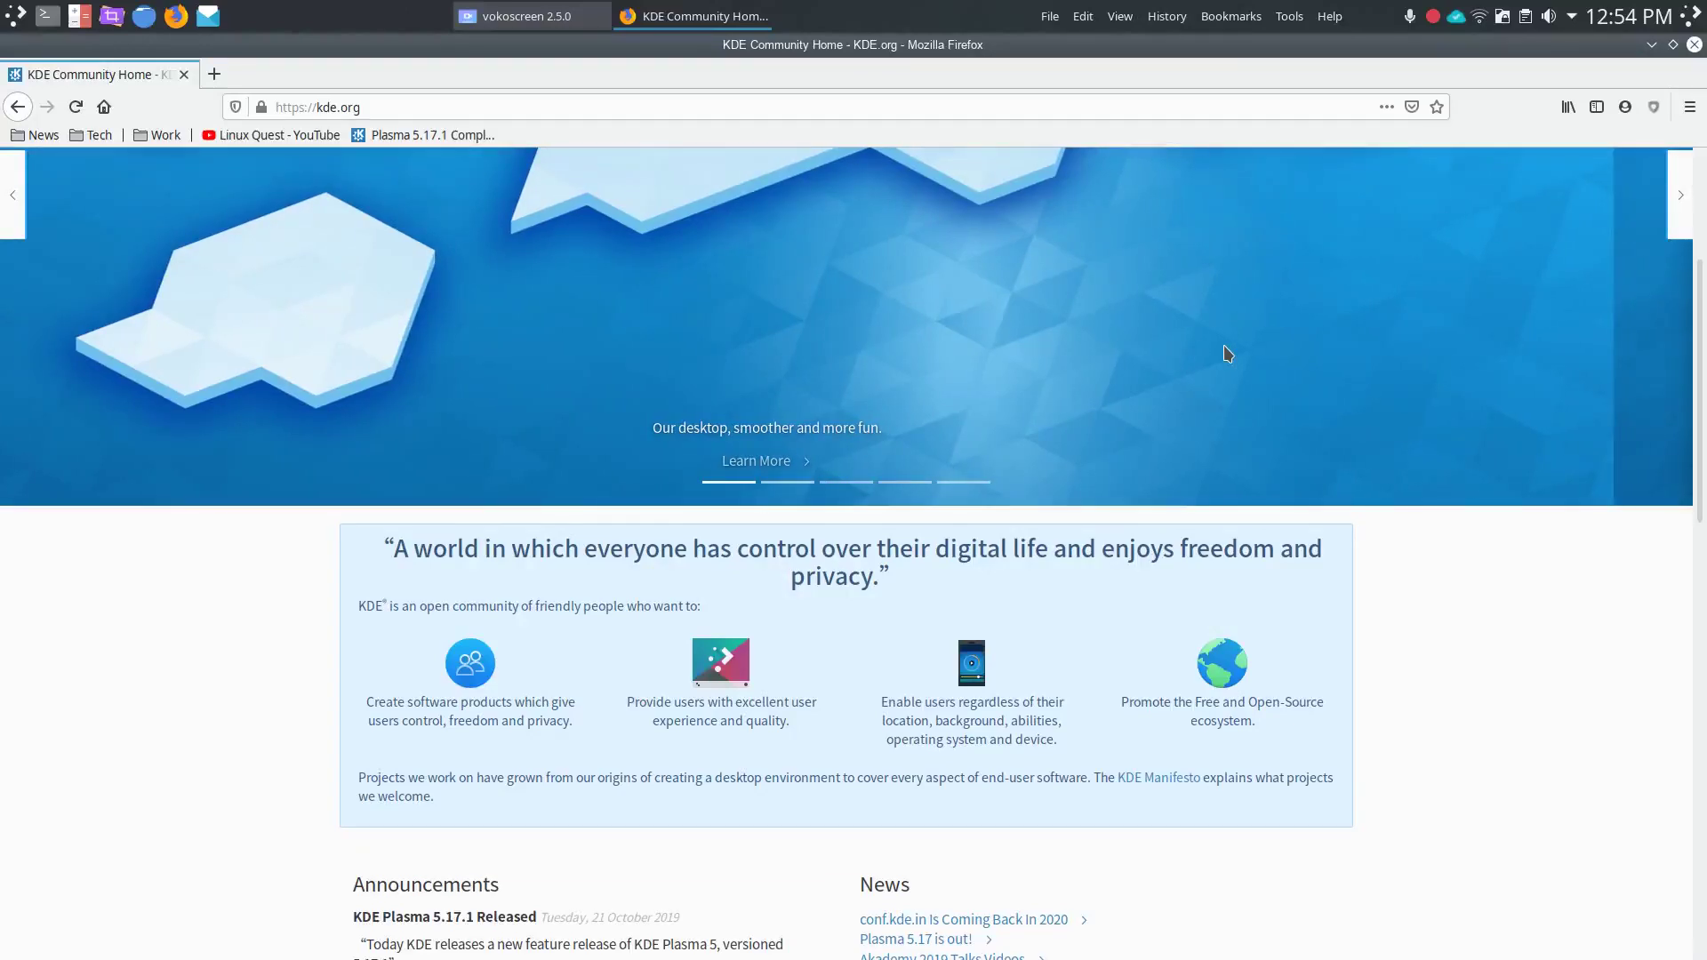
pyautogui.scroll(-5, 1226, 353)
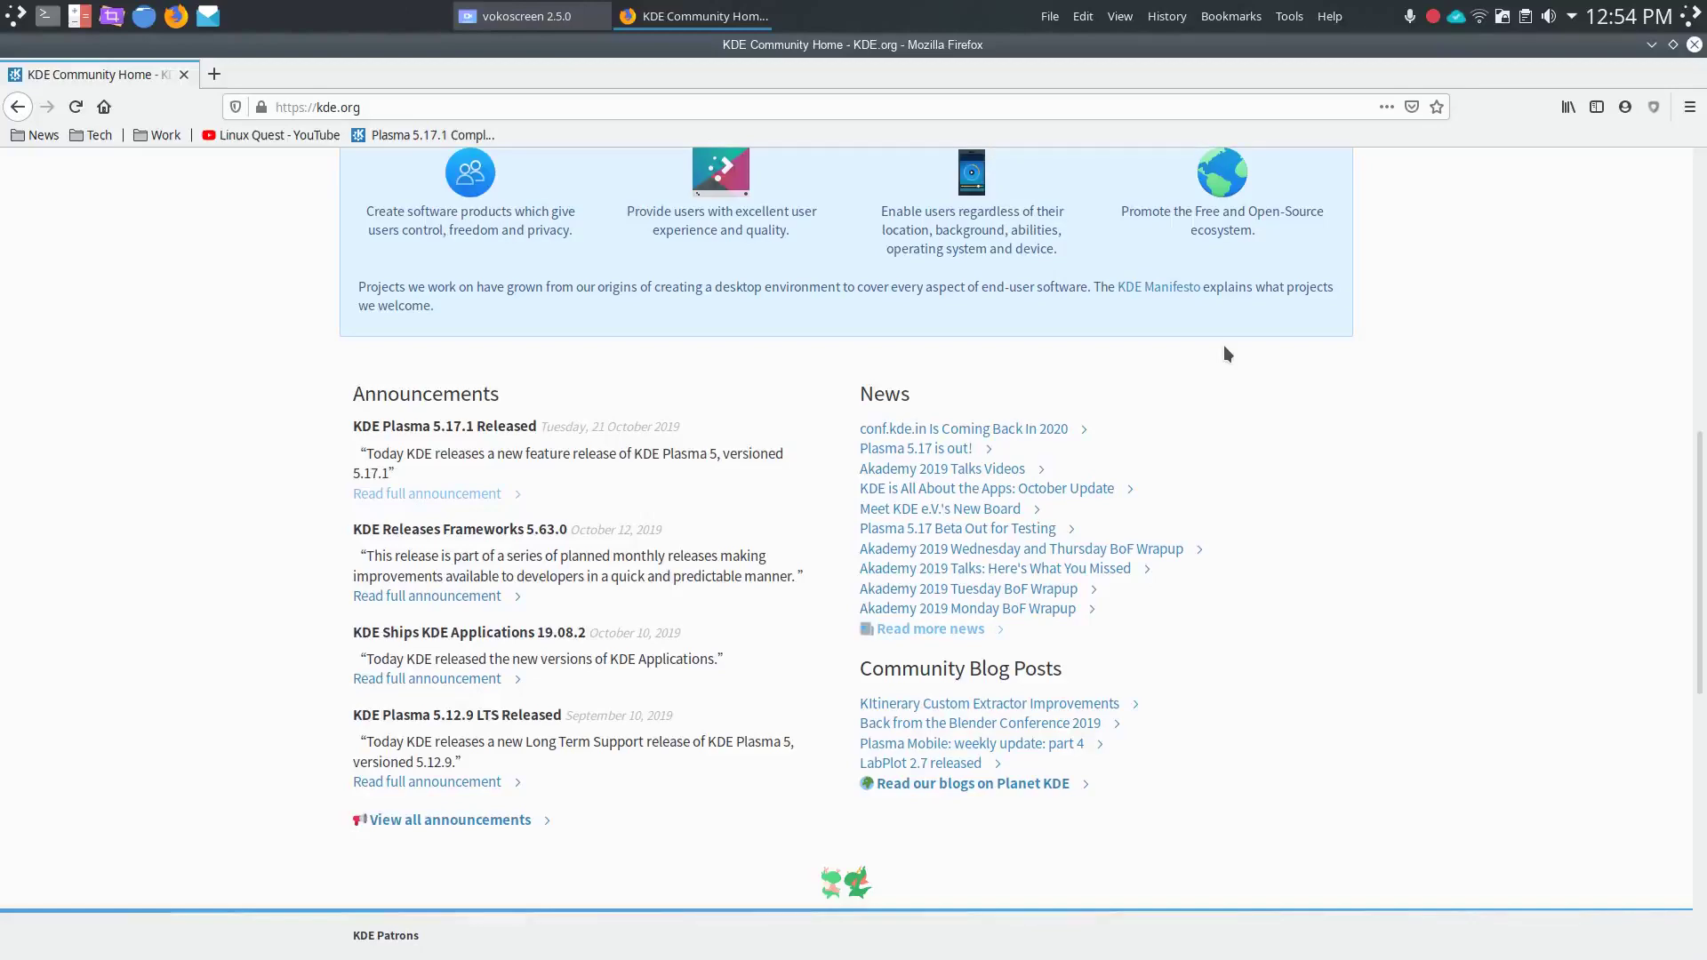
pyautogui.scroll(10, 1223, 345)
pyautogui.hotkey('ctrl', 'q')
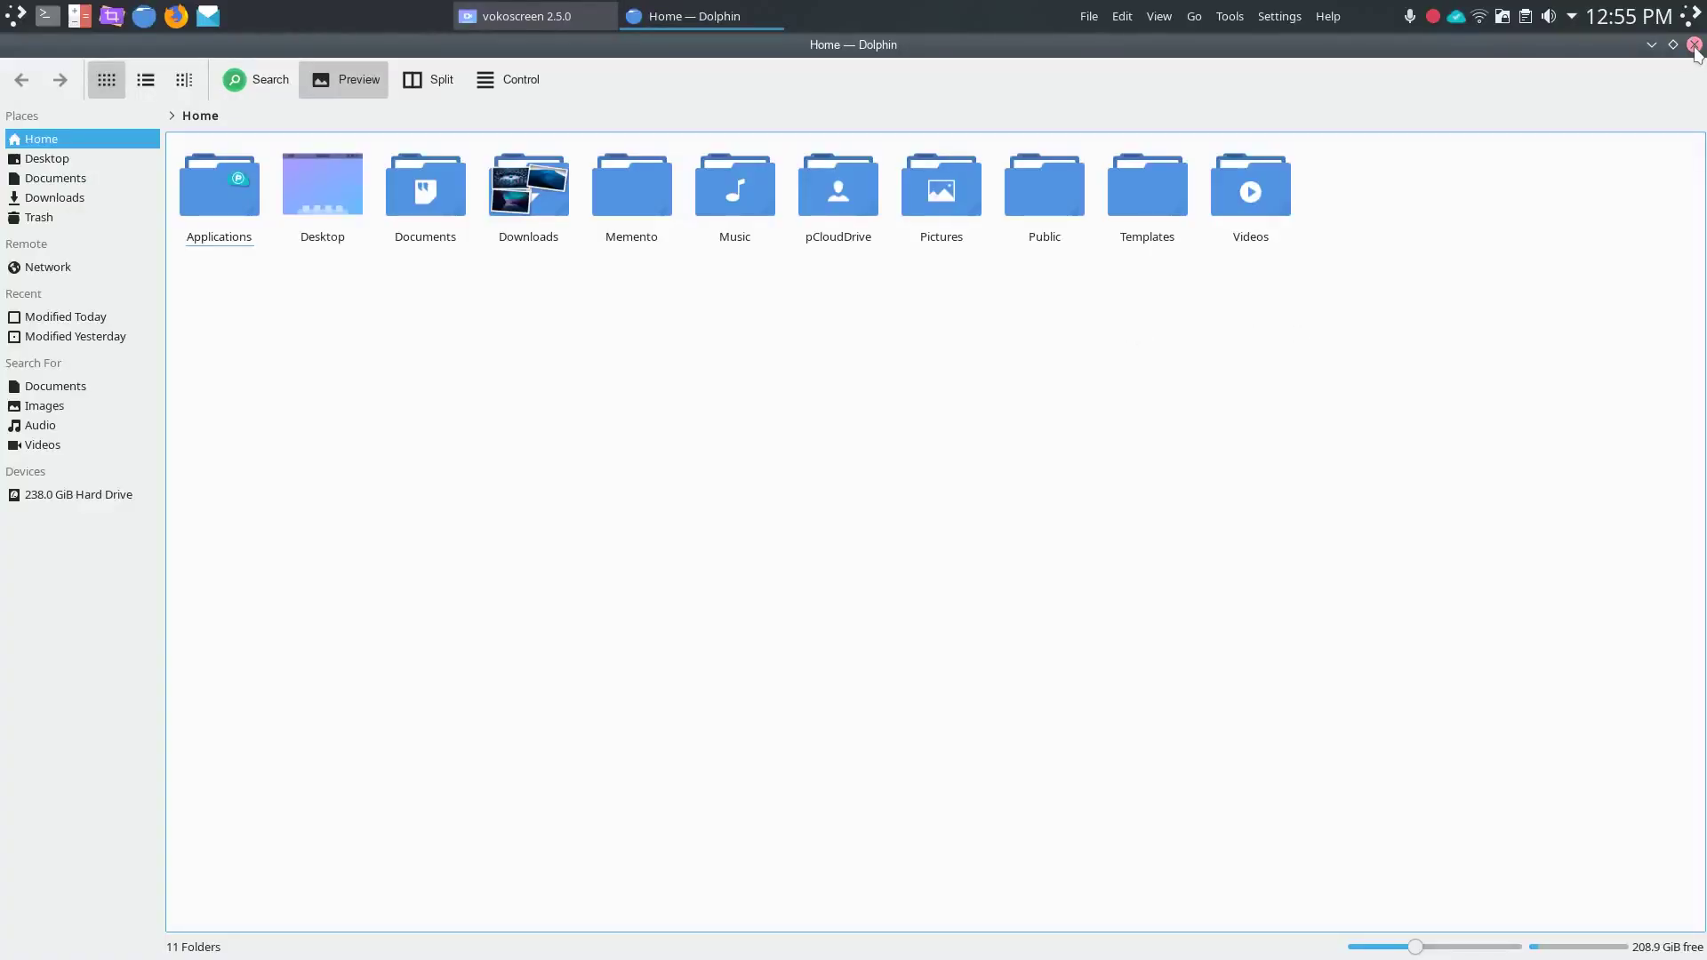
pyautogui.click(1695, 44)
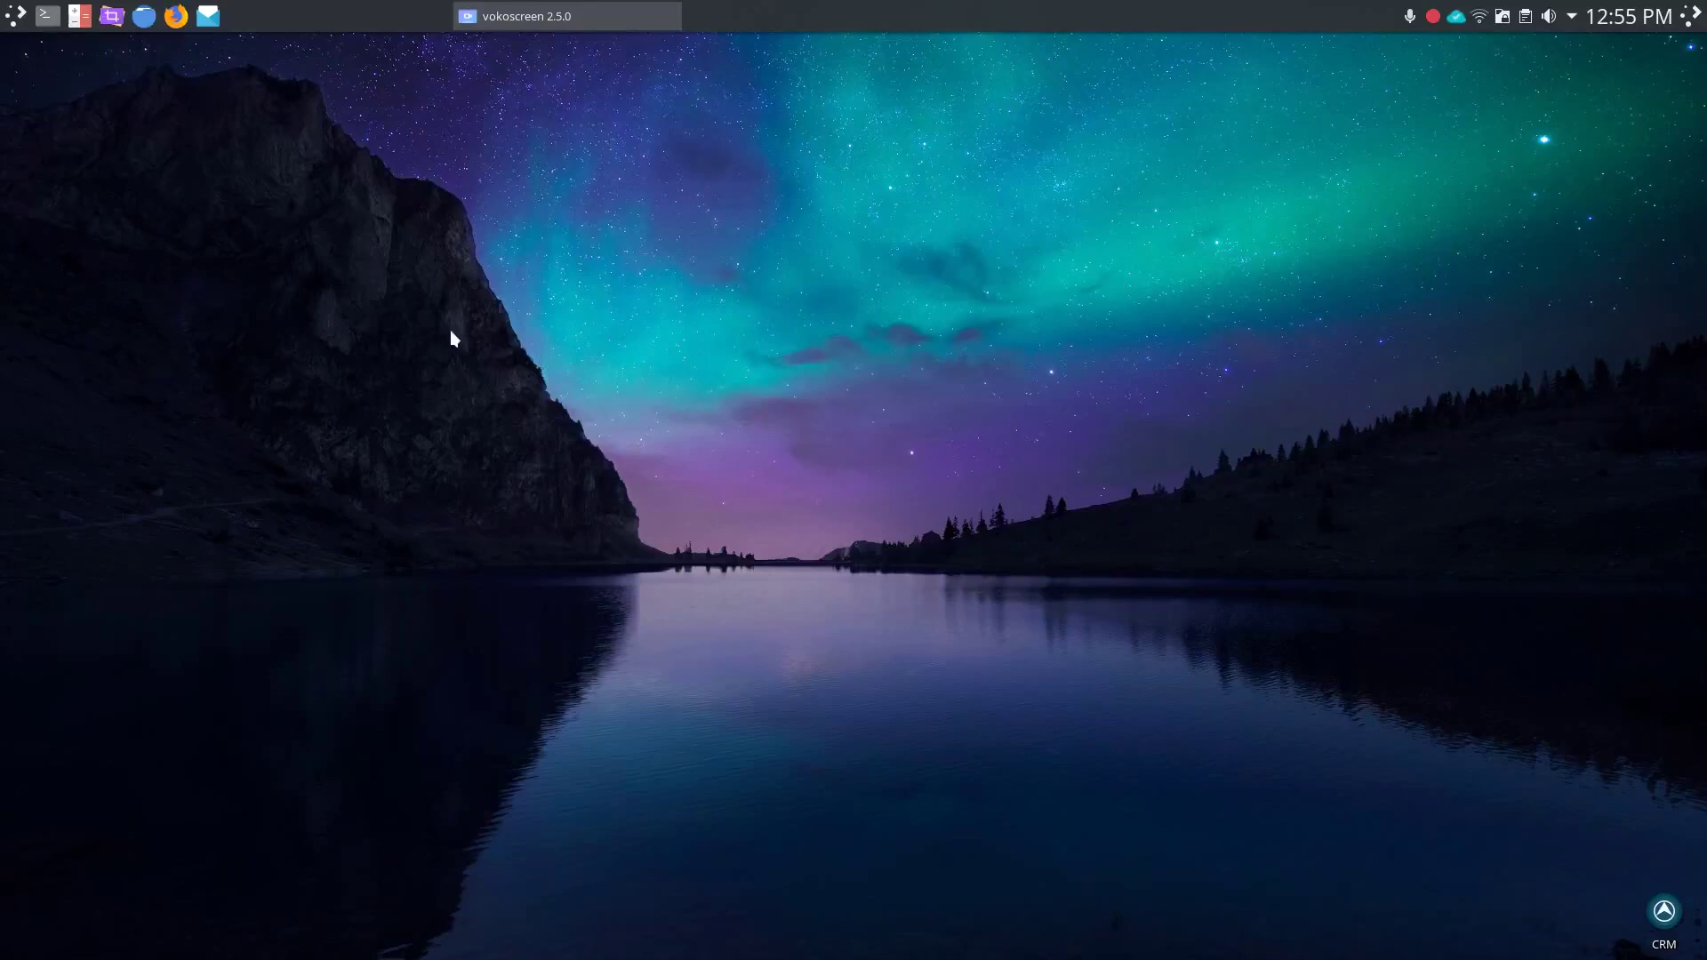
# Launch Info Center from the launcher's System category and drag its window to screen centre.
pyautogui.click(11, 21)
pyautogui.moveTo(127, 247)
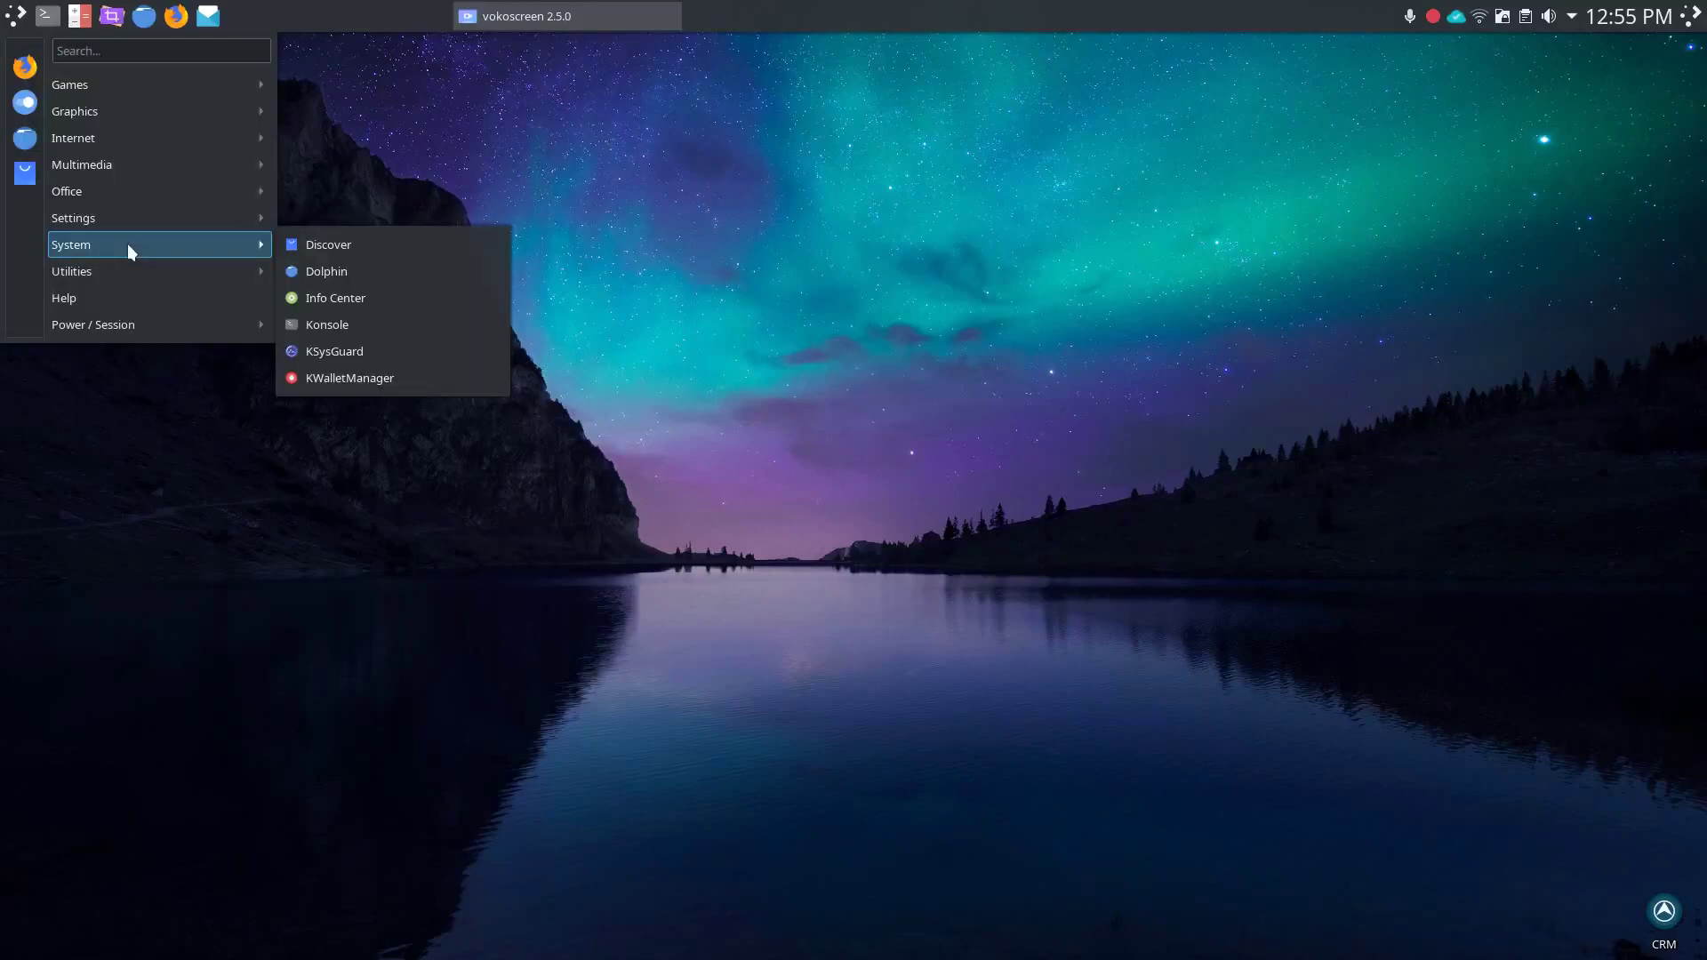
pyautogui.click(365, 294)
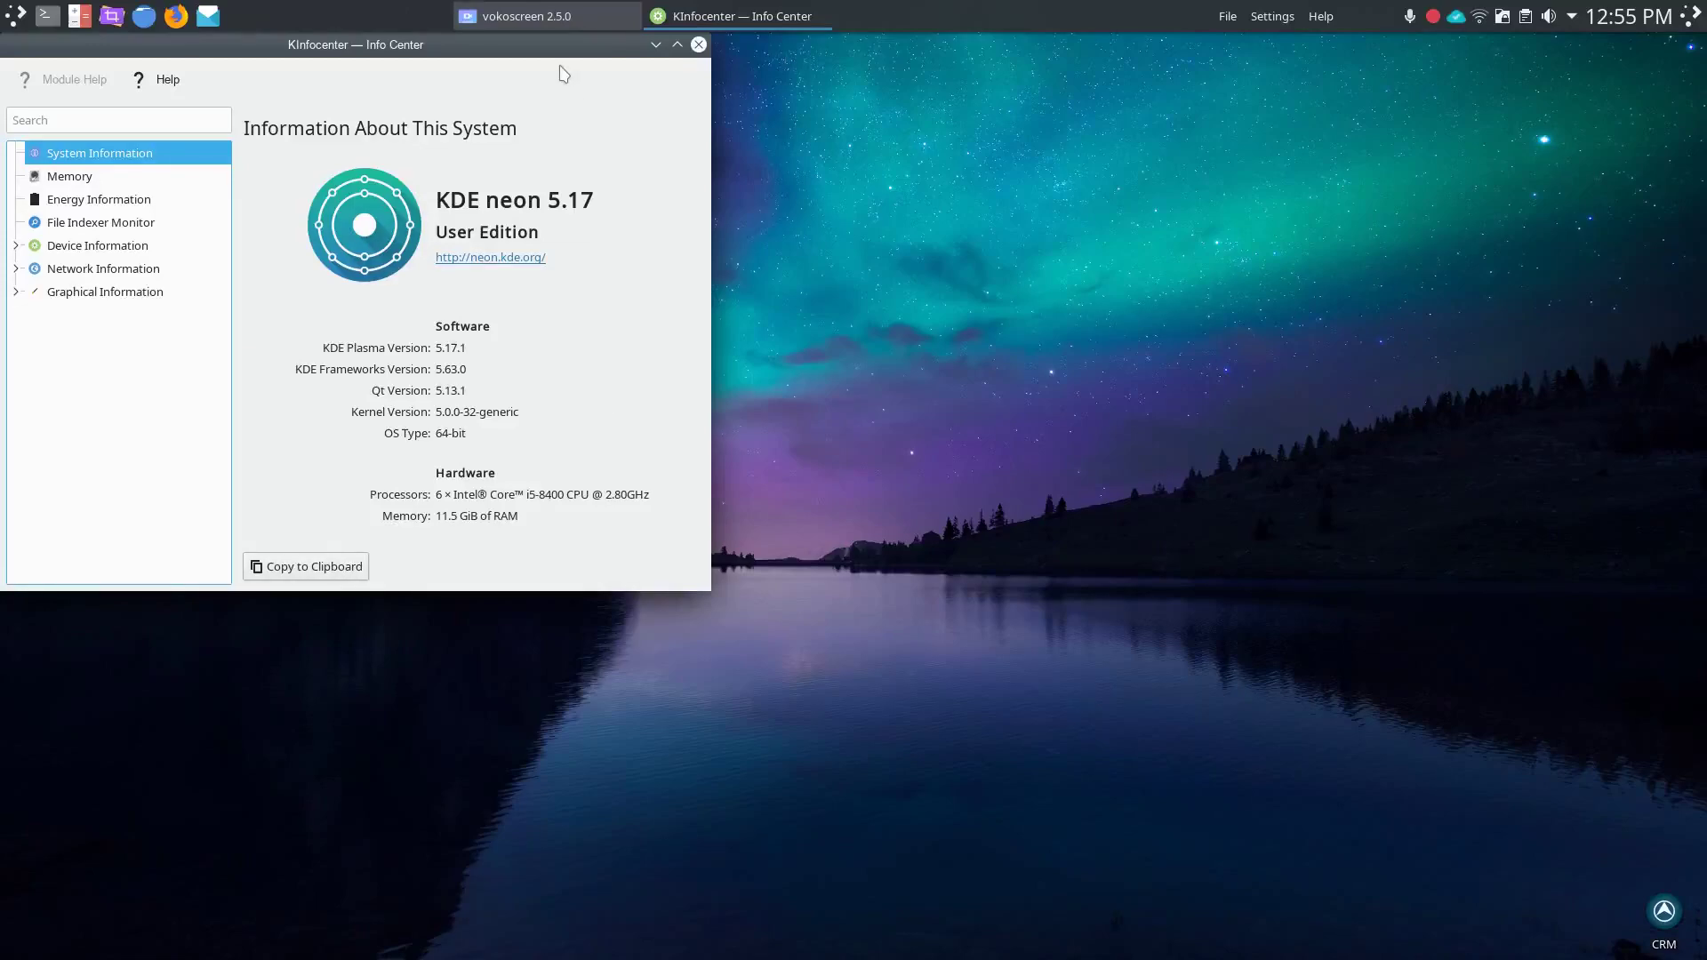
pyautogui.moveTo(563, 73); pyautogui.dragTo(1007, 157)
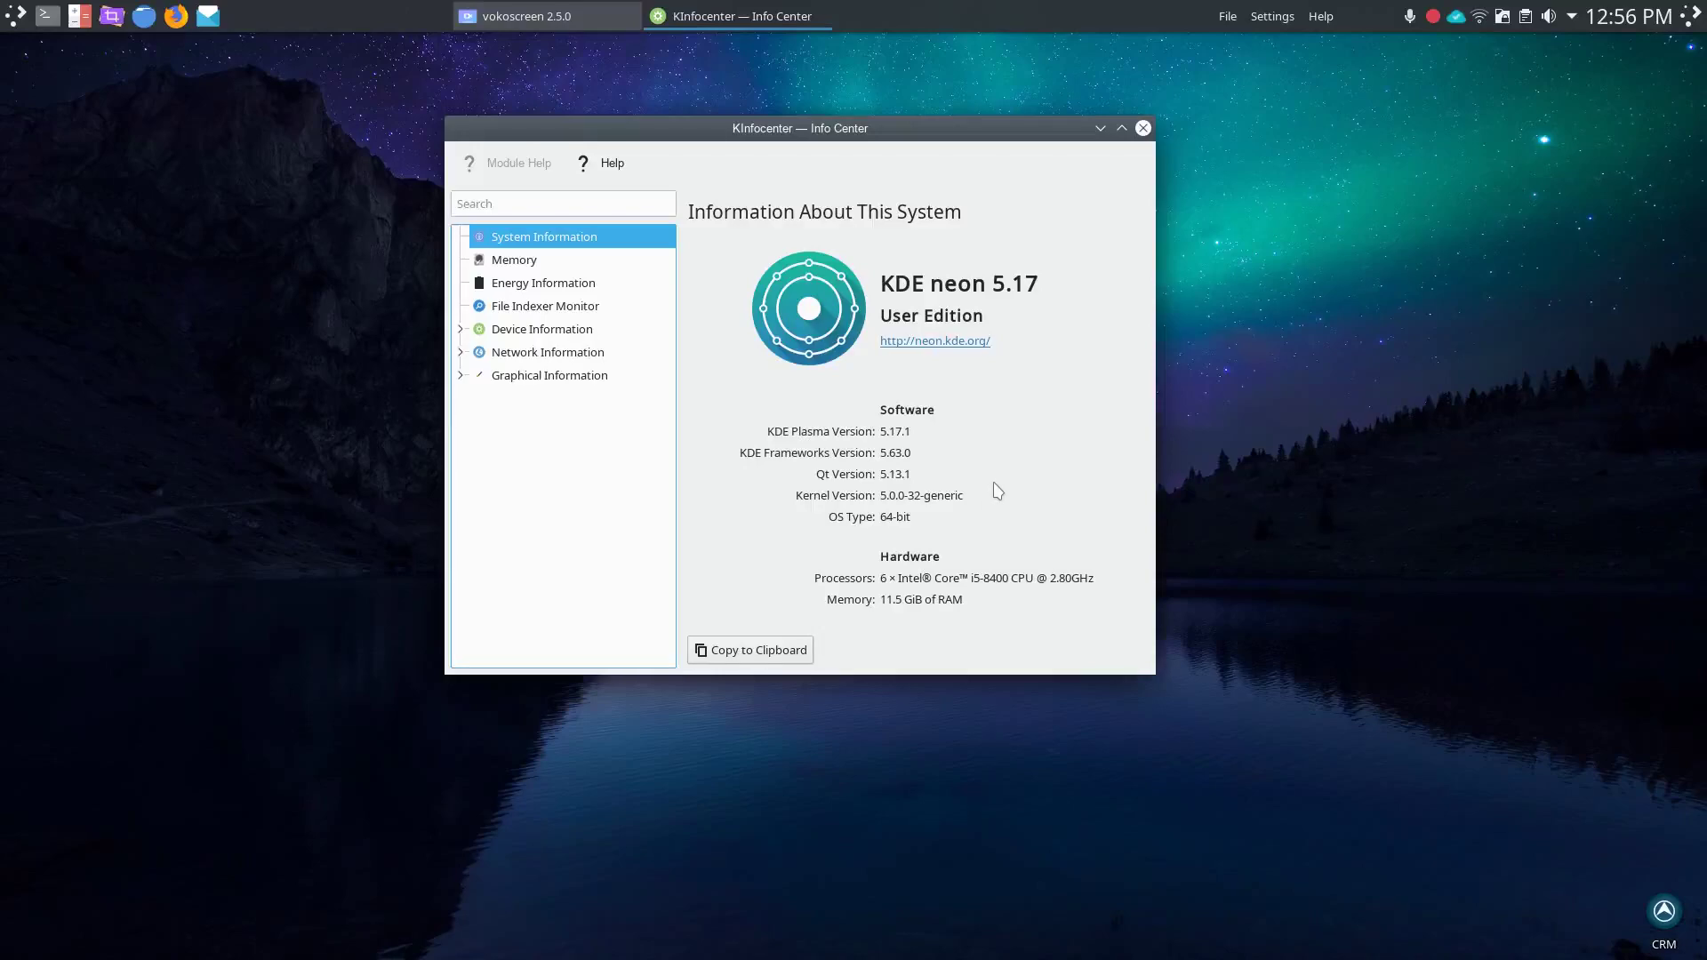
# Close the KInfoCenter window to reveal the bare desktop.
pyautogui.click(1143, 129)
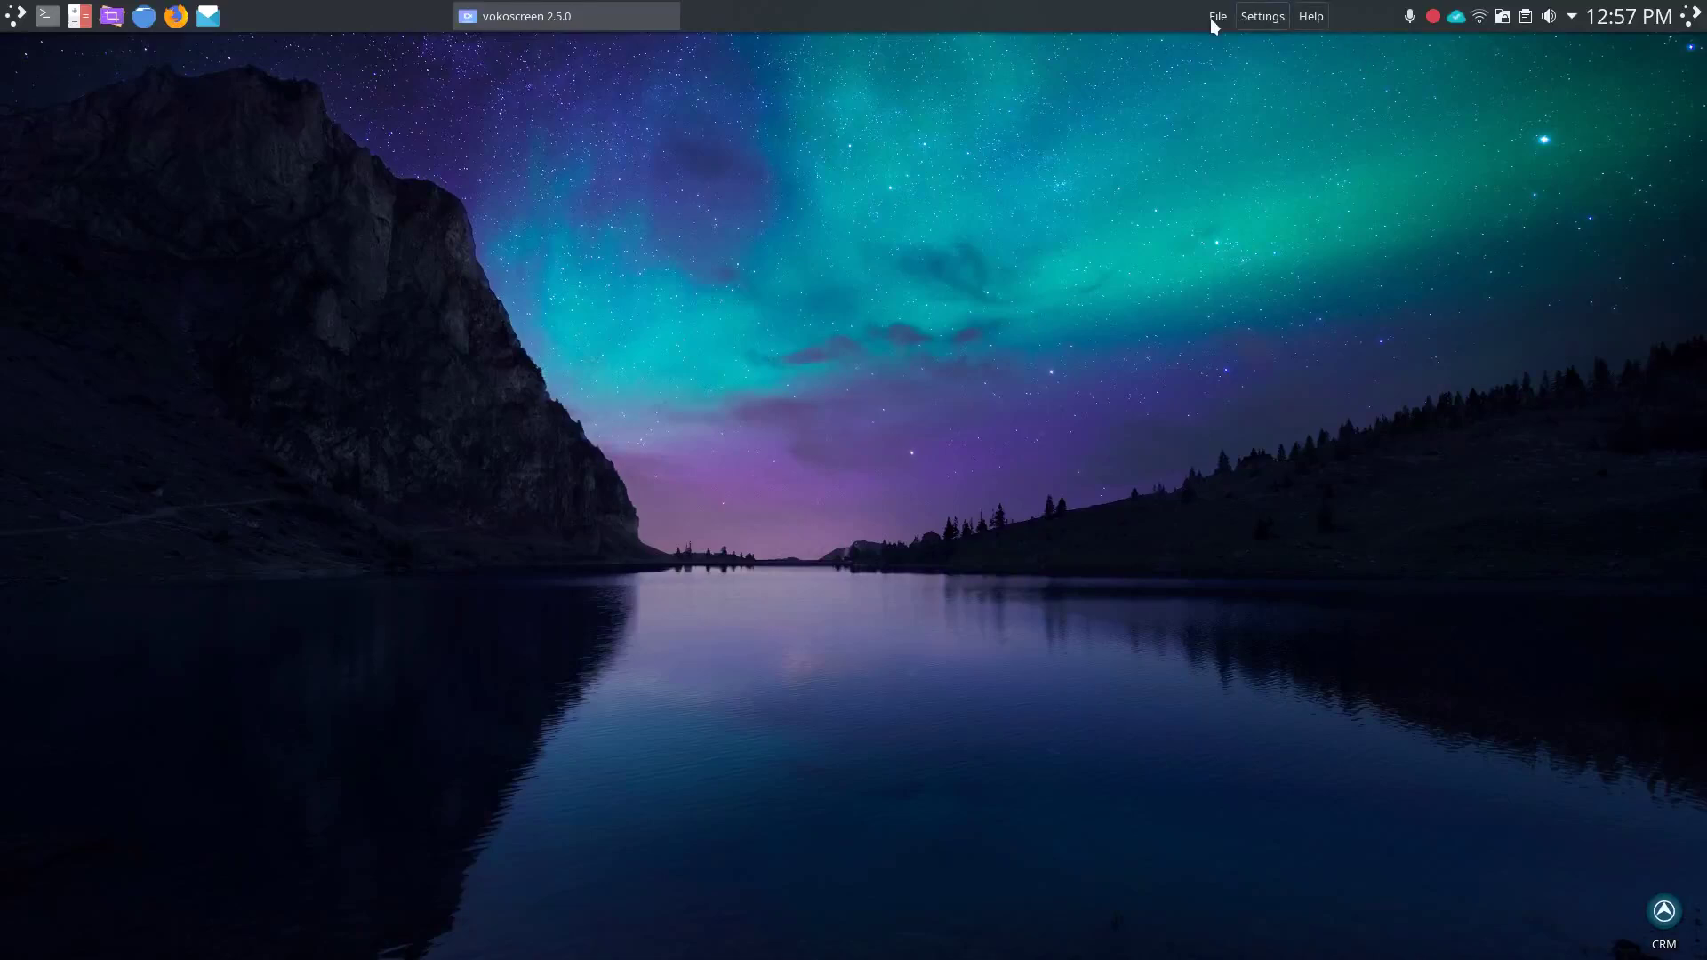
pyautogui.click(177, 15)
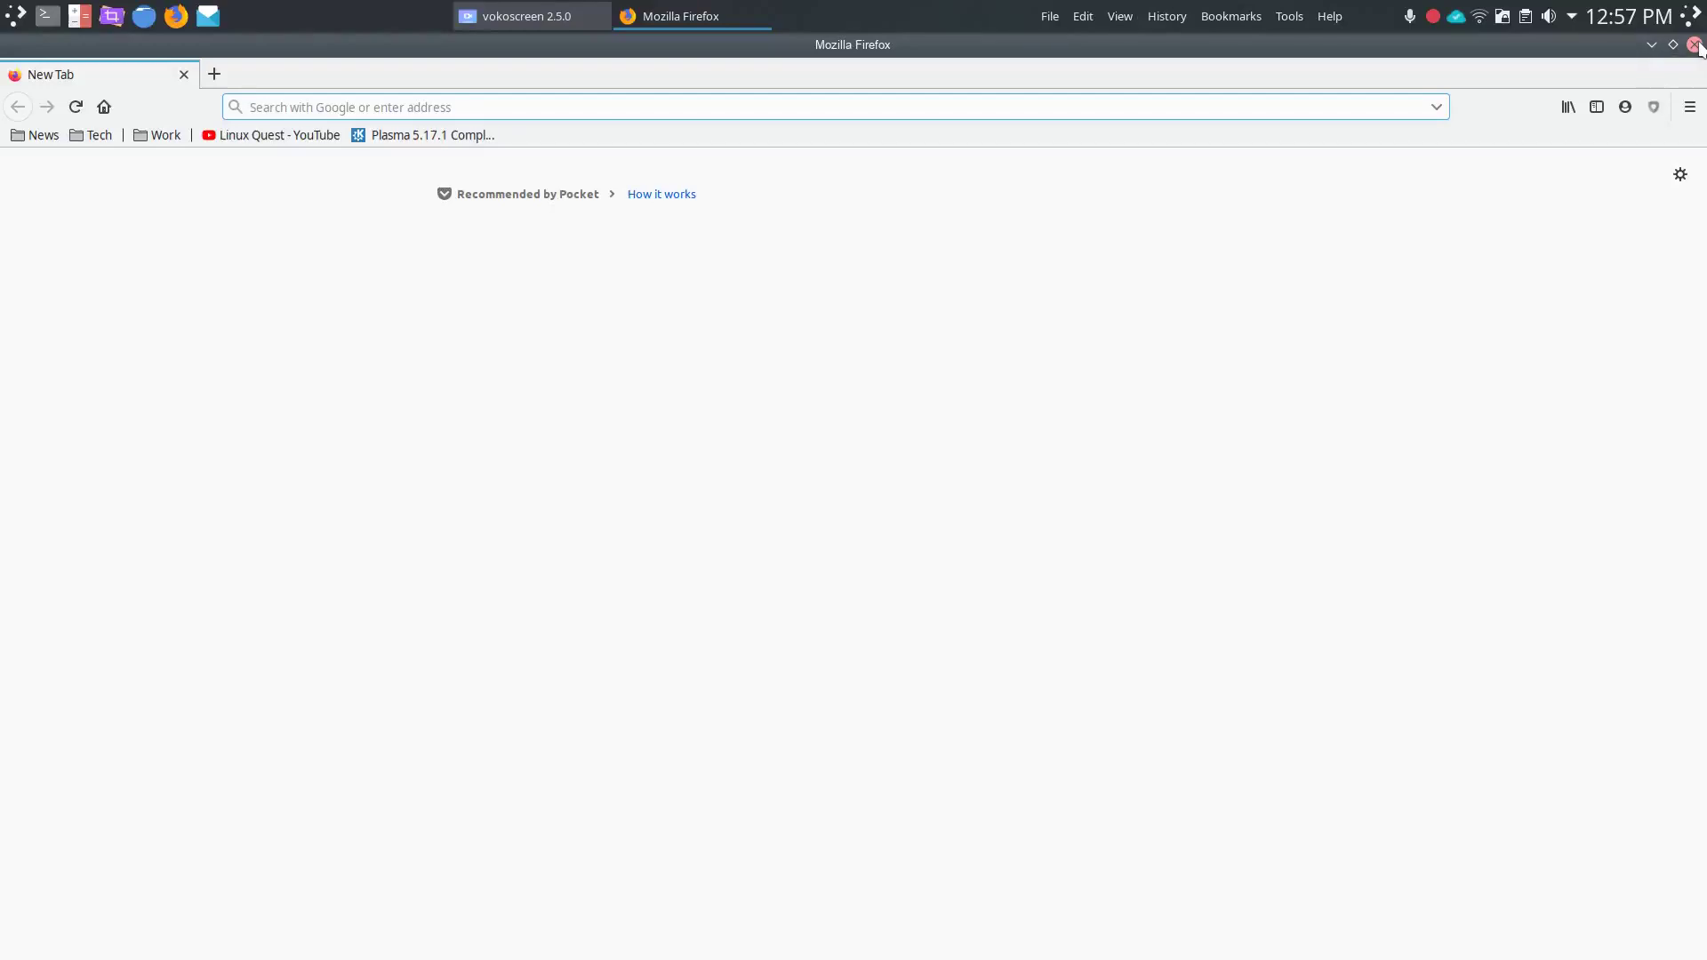
pyautogui.click(1695, 44)
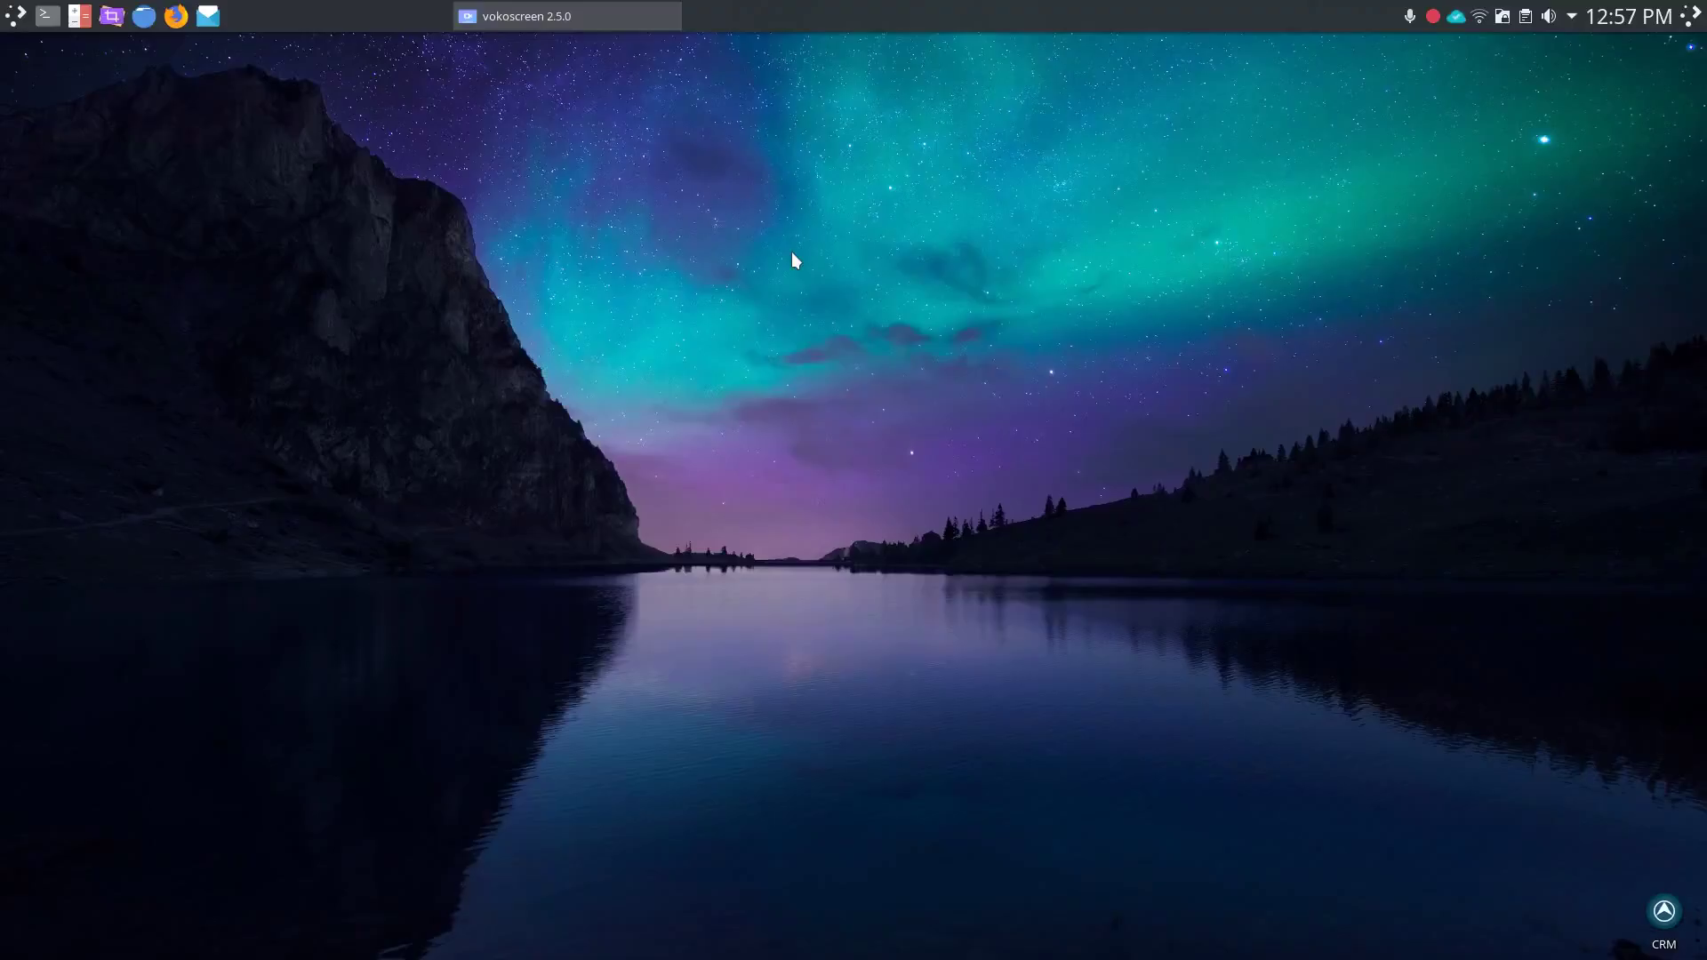
# Launch System Settings from the launcher and select Global Theme to see Breeze and Breeze Dark.
pyautogui.click(12, 20)
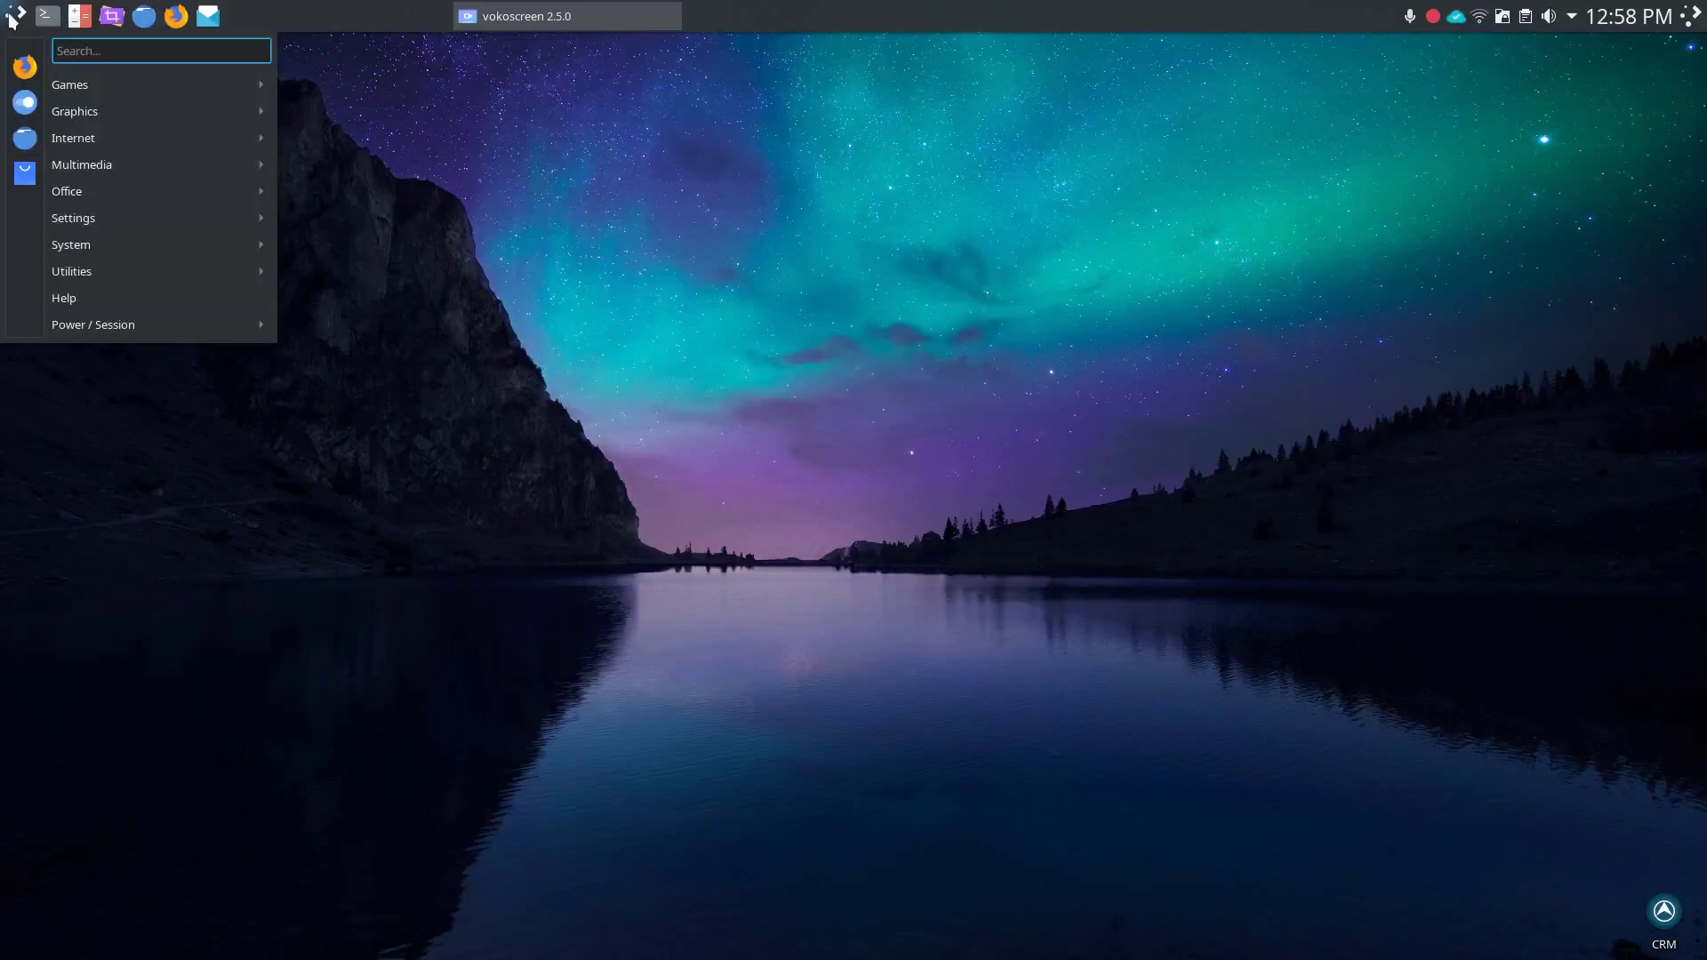
pyautogui.moveTo(160, 221)
pyautogui.click(355, 221)
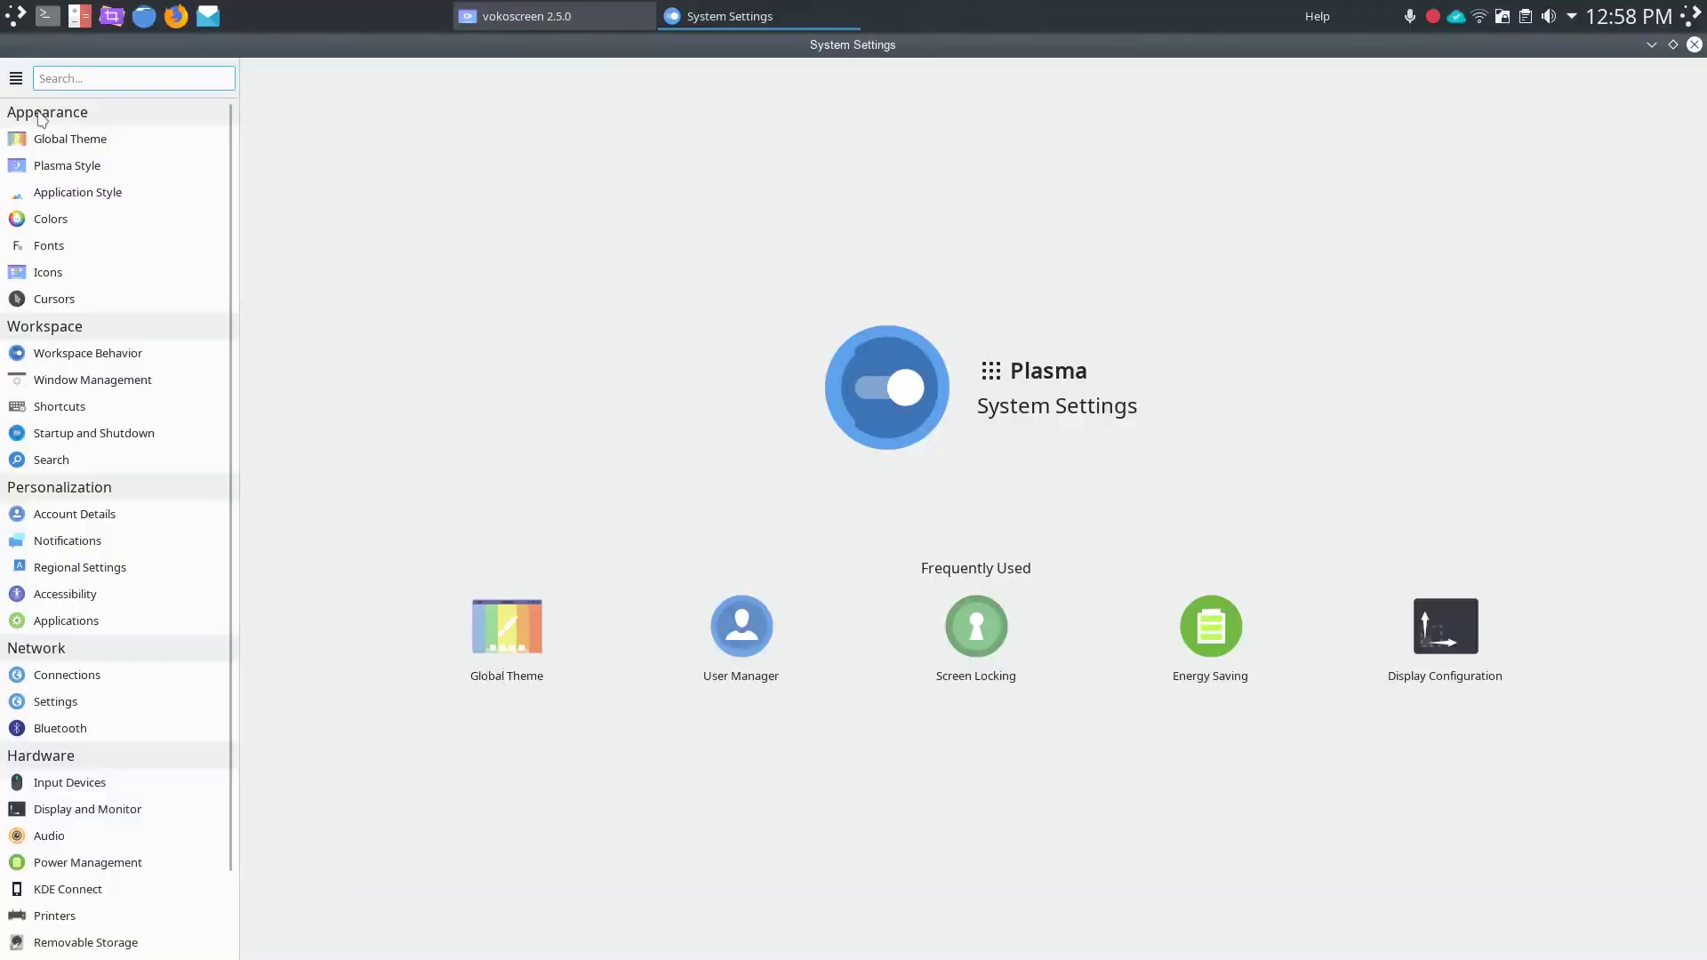
pyautogui.click(95, 141)
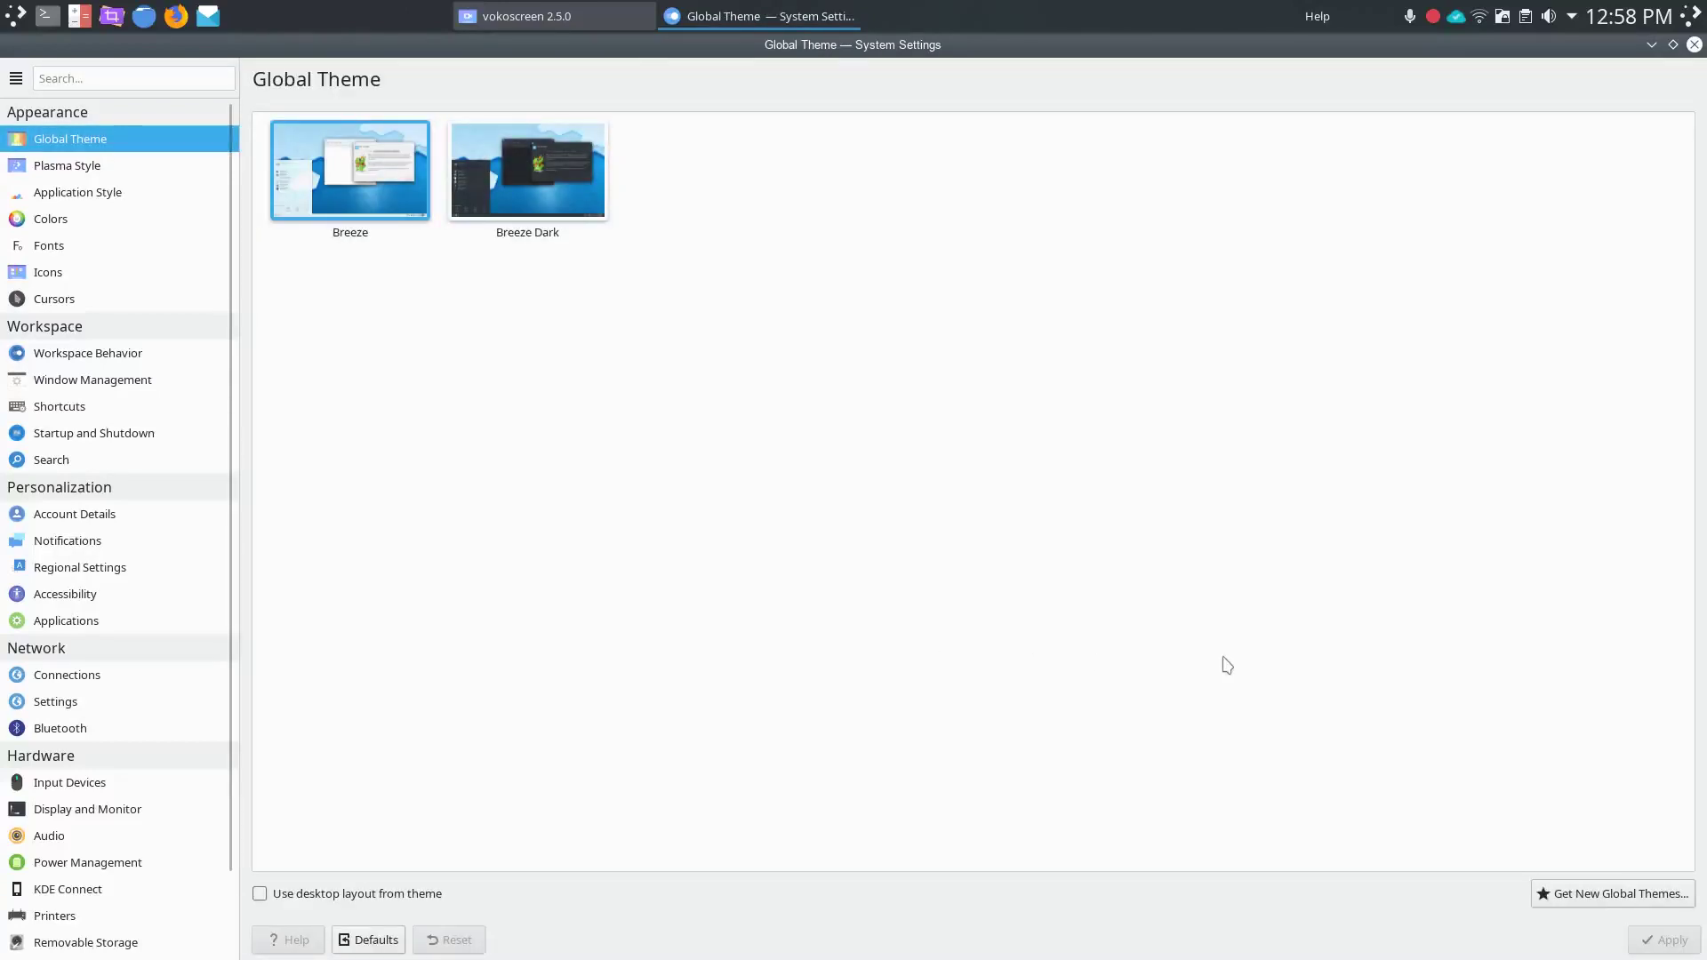
# Browse downloadable global themes sorted by newest, then most downloads, and close the installer.
pyautogui.click(1631, 901)
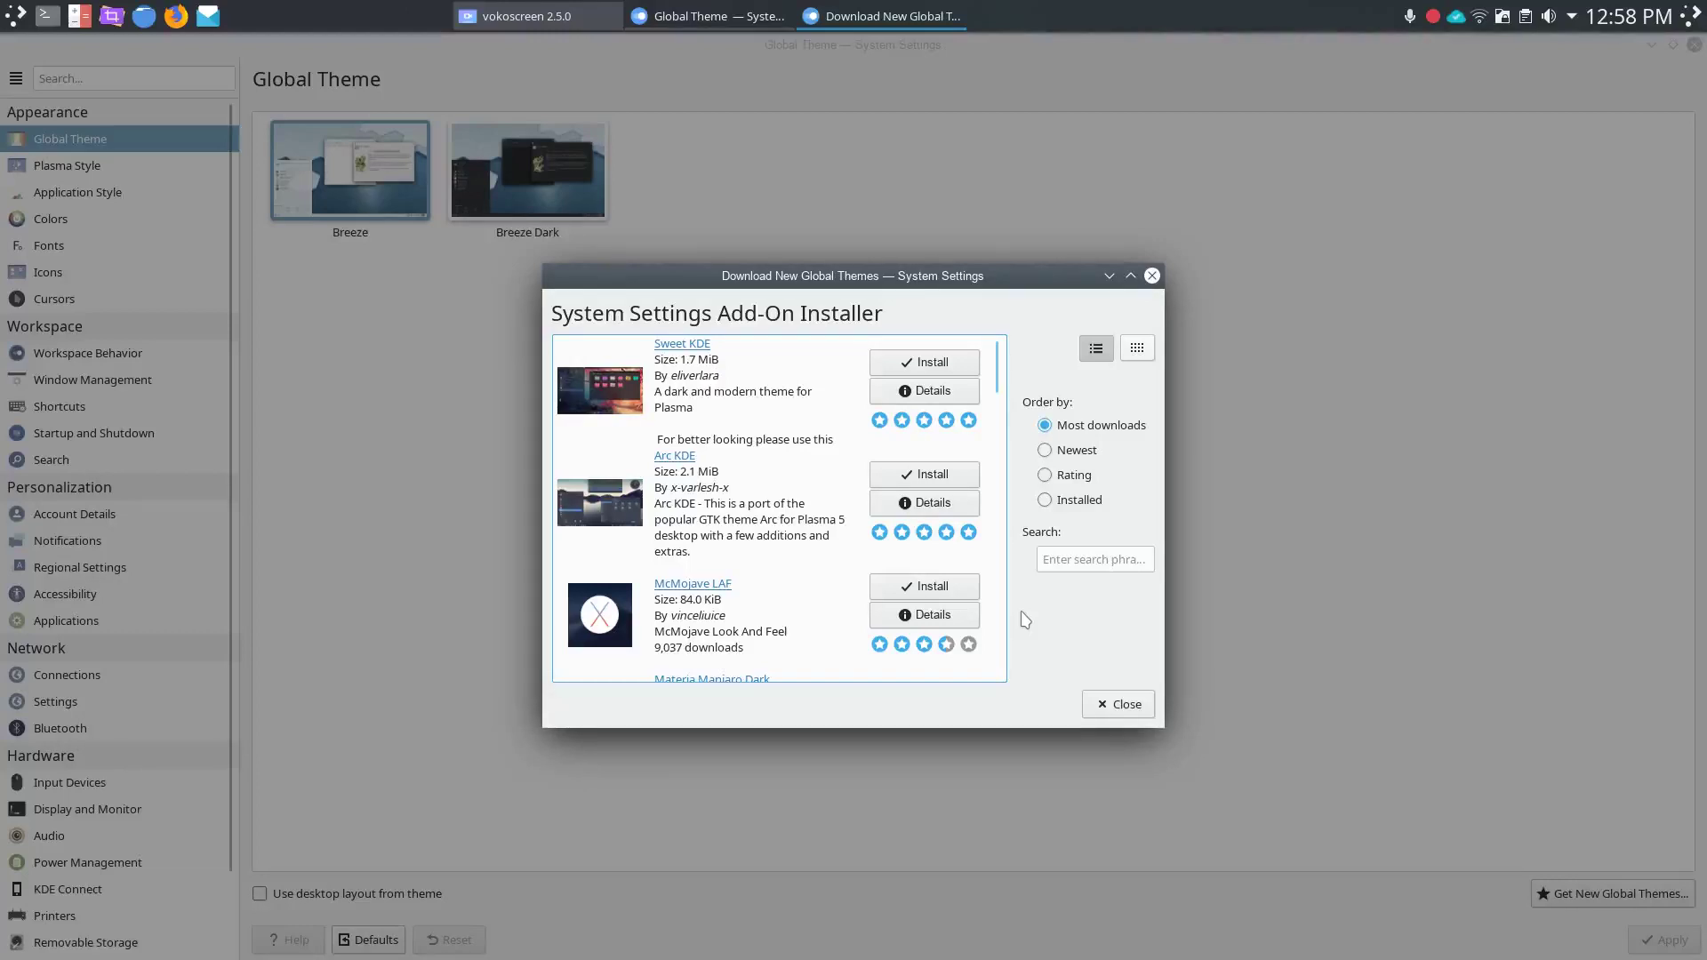
pyautogui.click(1096, 451)
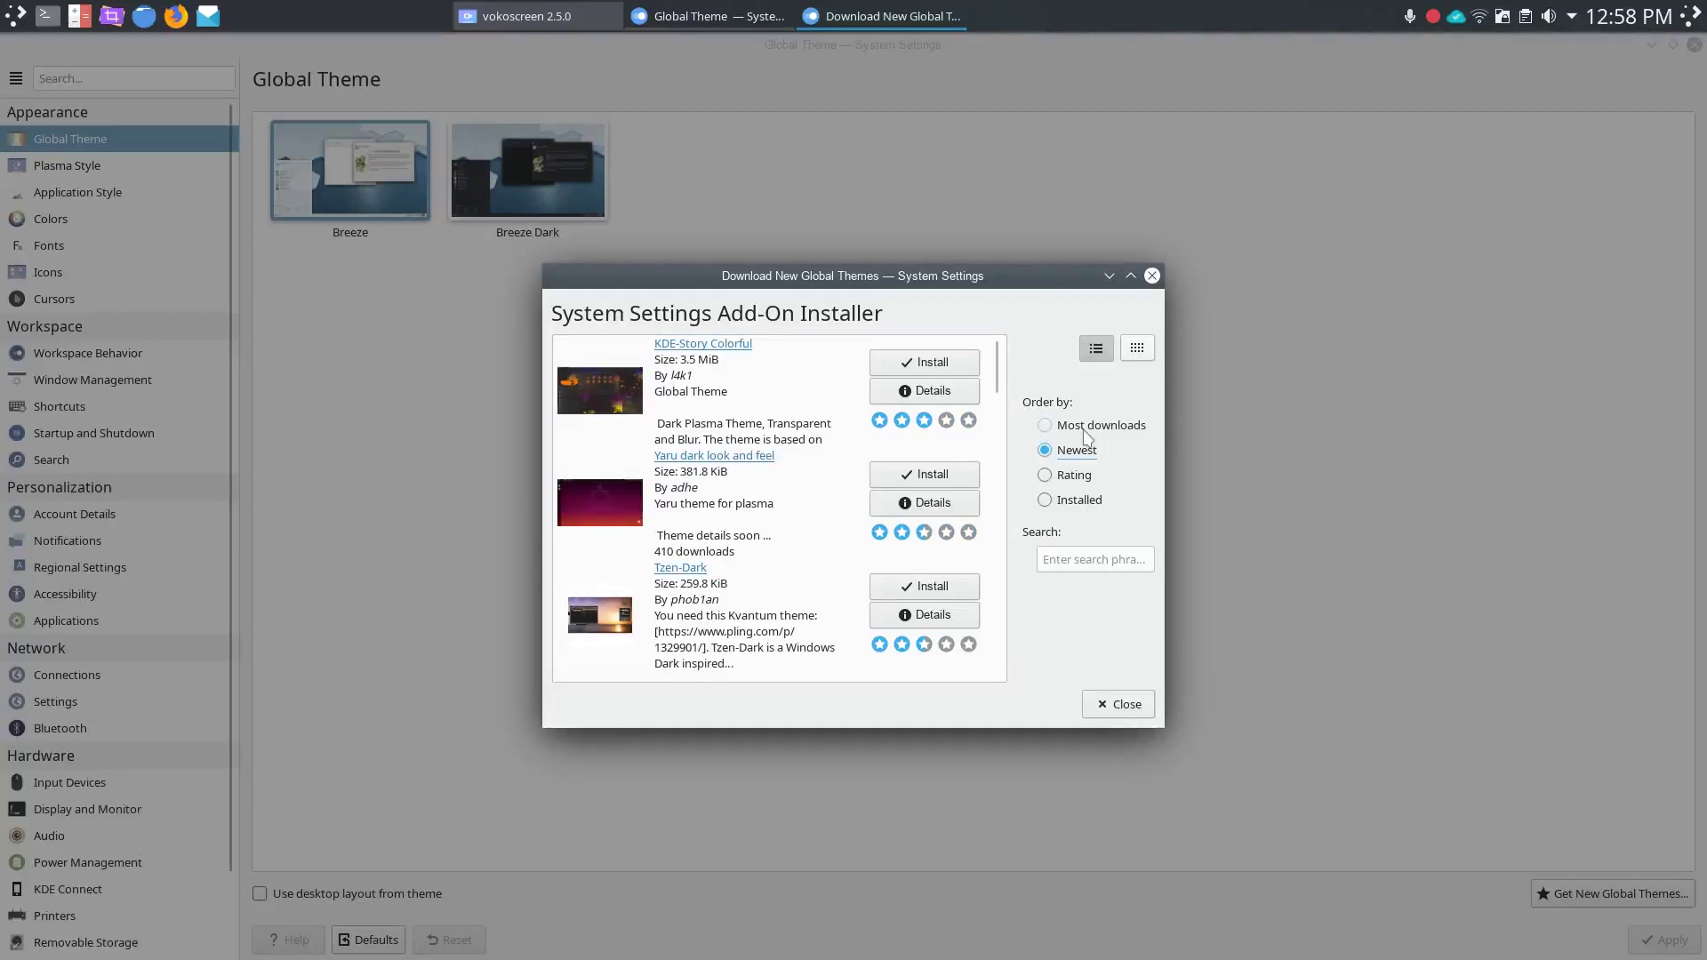
pyautogui.click(1046, 429)
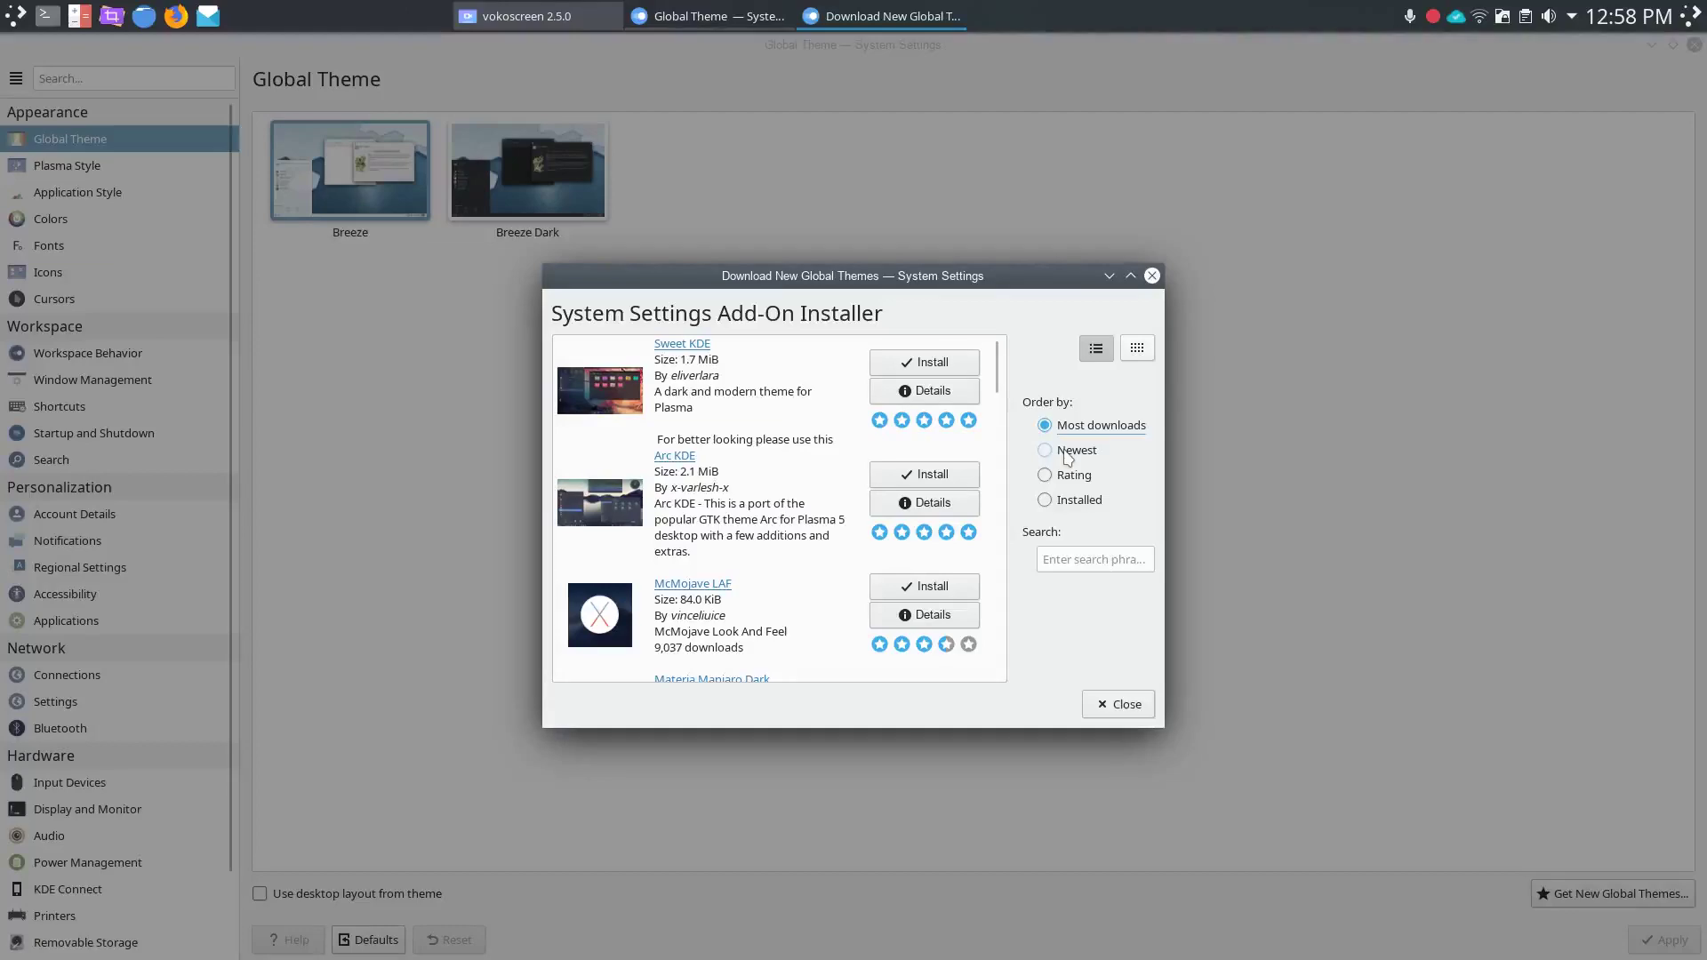
pyautogui.click(1152, 276)
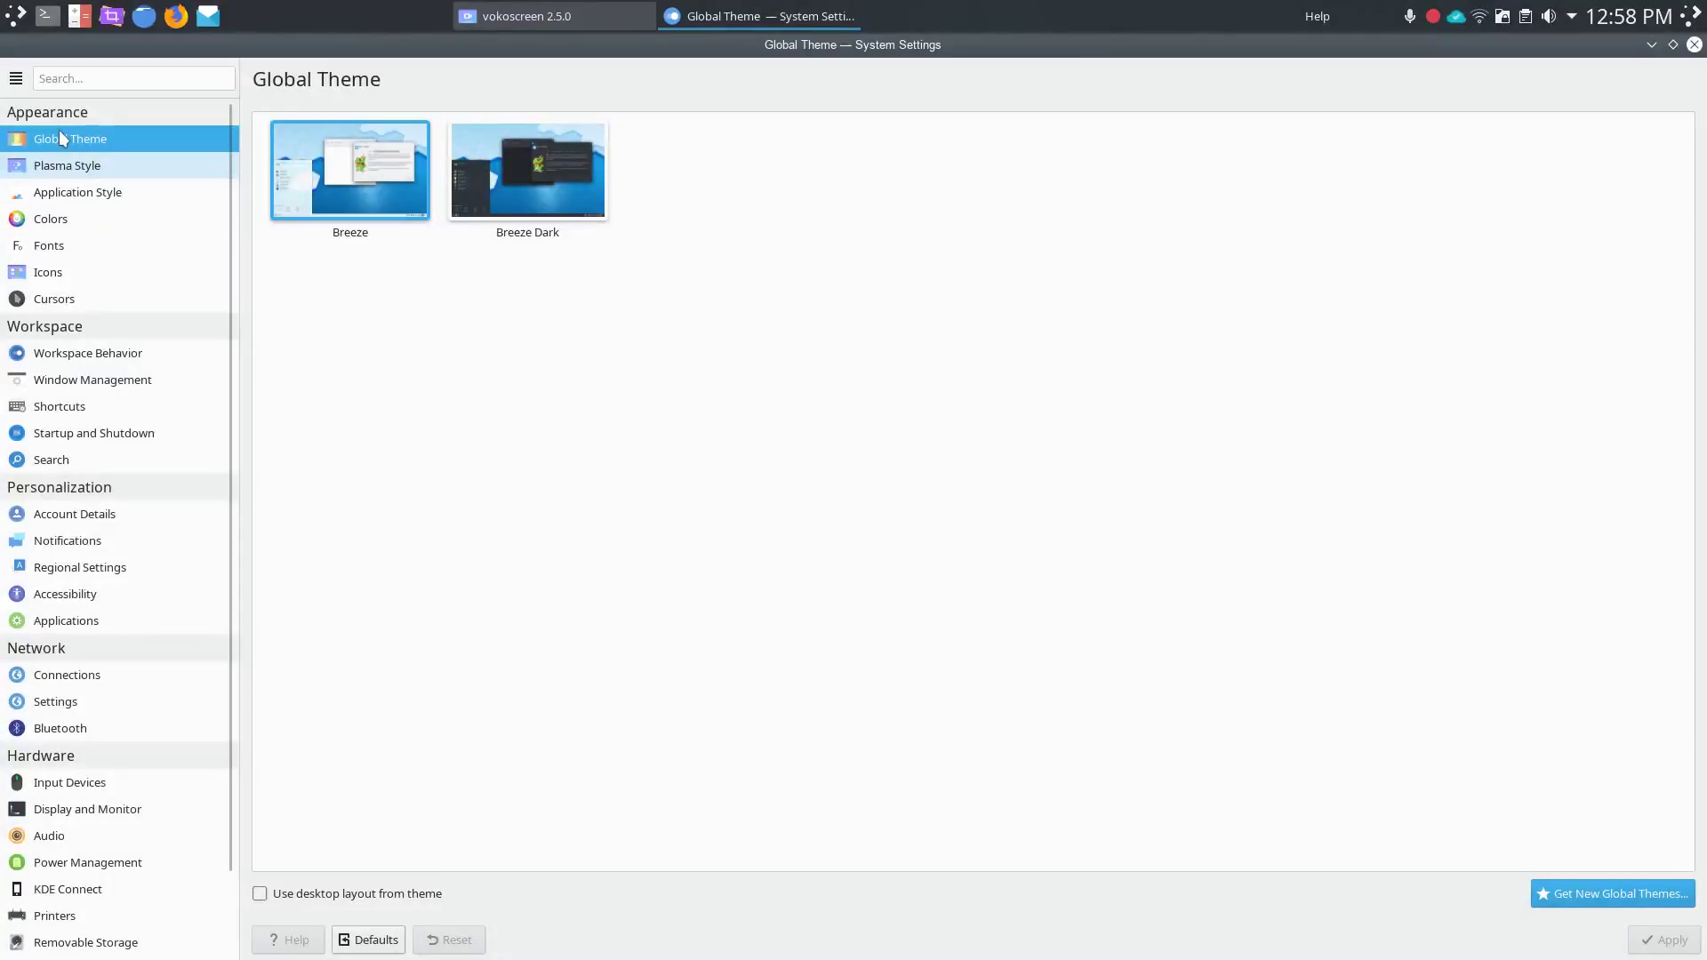
# Select Plasma Style under Appearance to list Air, Breeze, Breeze Dark, Breeze Light and Oxygen.
pyautogui.click(63, 165)
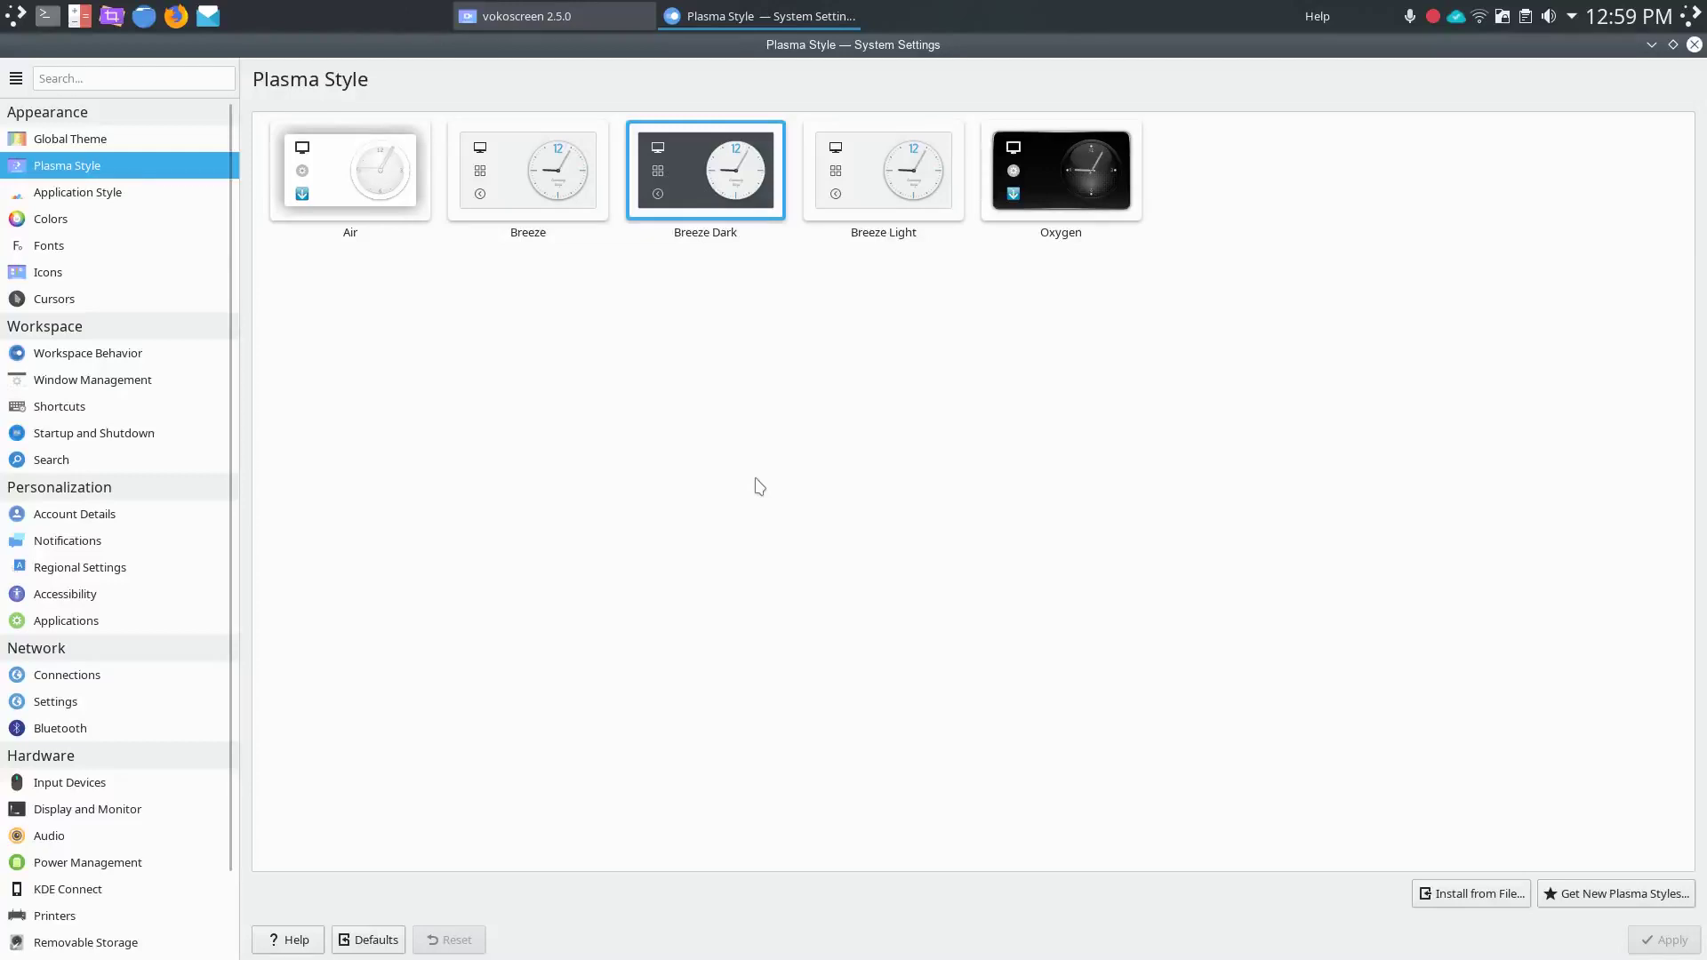
# Switch the Application style to Fusion and confirm Apply when moving to the GNOME/GTK page.
pyautogui.click(90, 195)
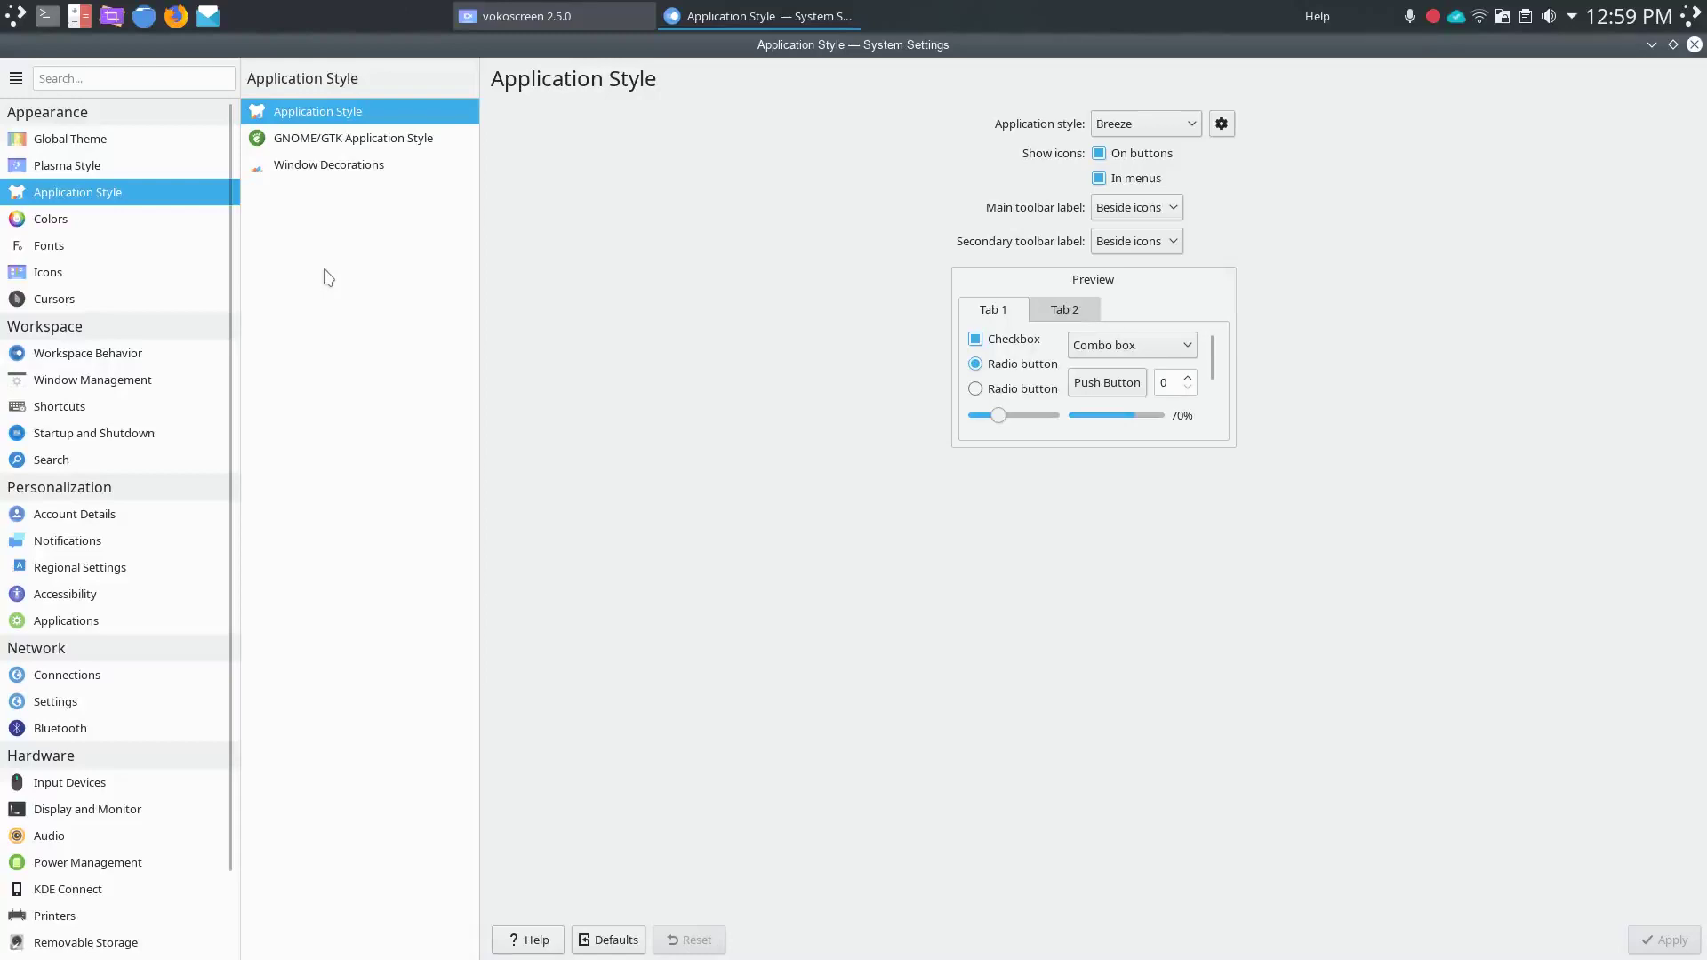
pyautogui.click(1131, 126)
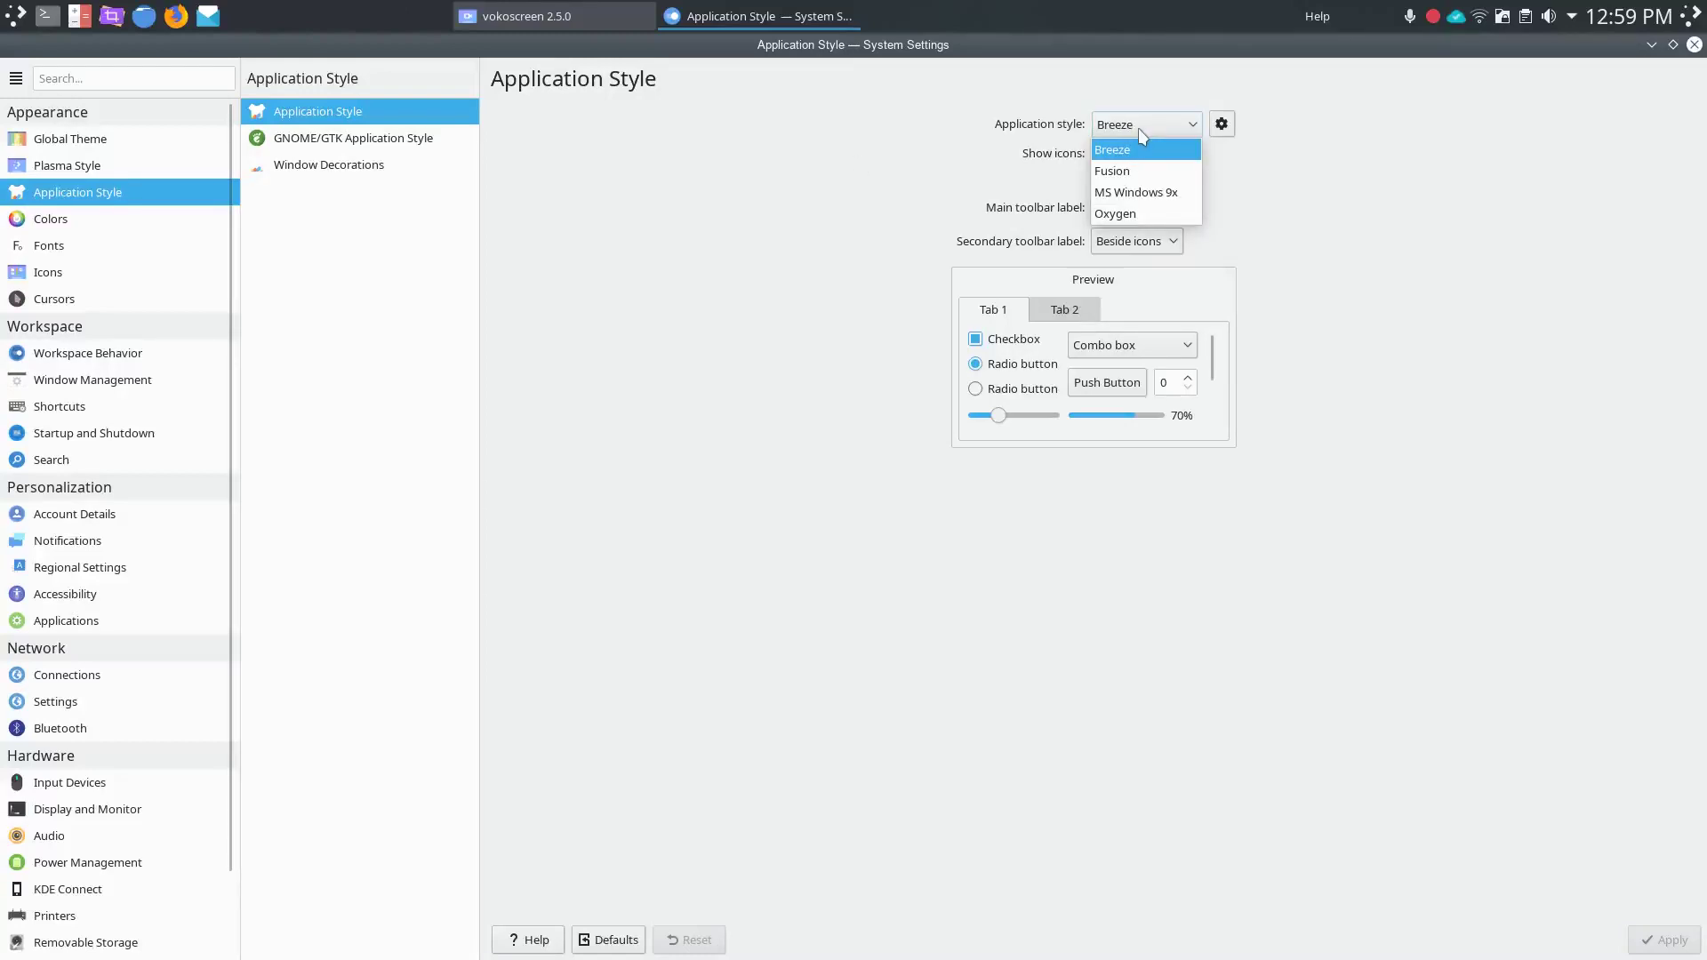
pyautogui.click(1143, 126)
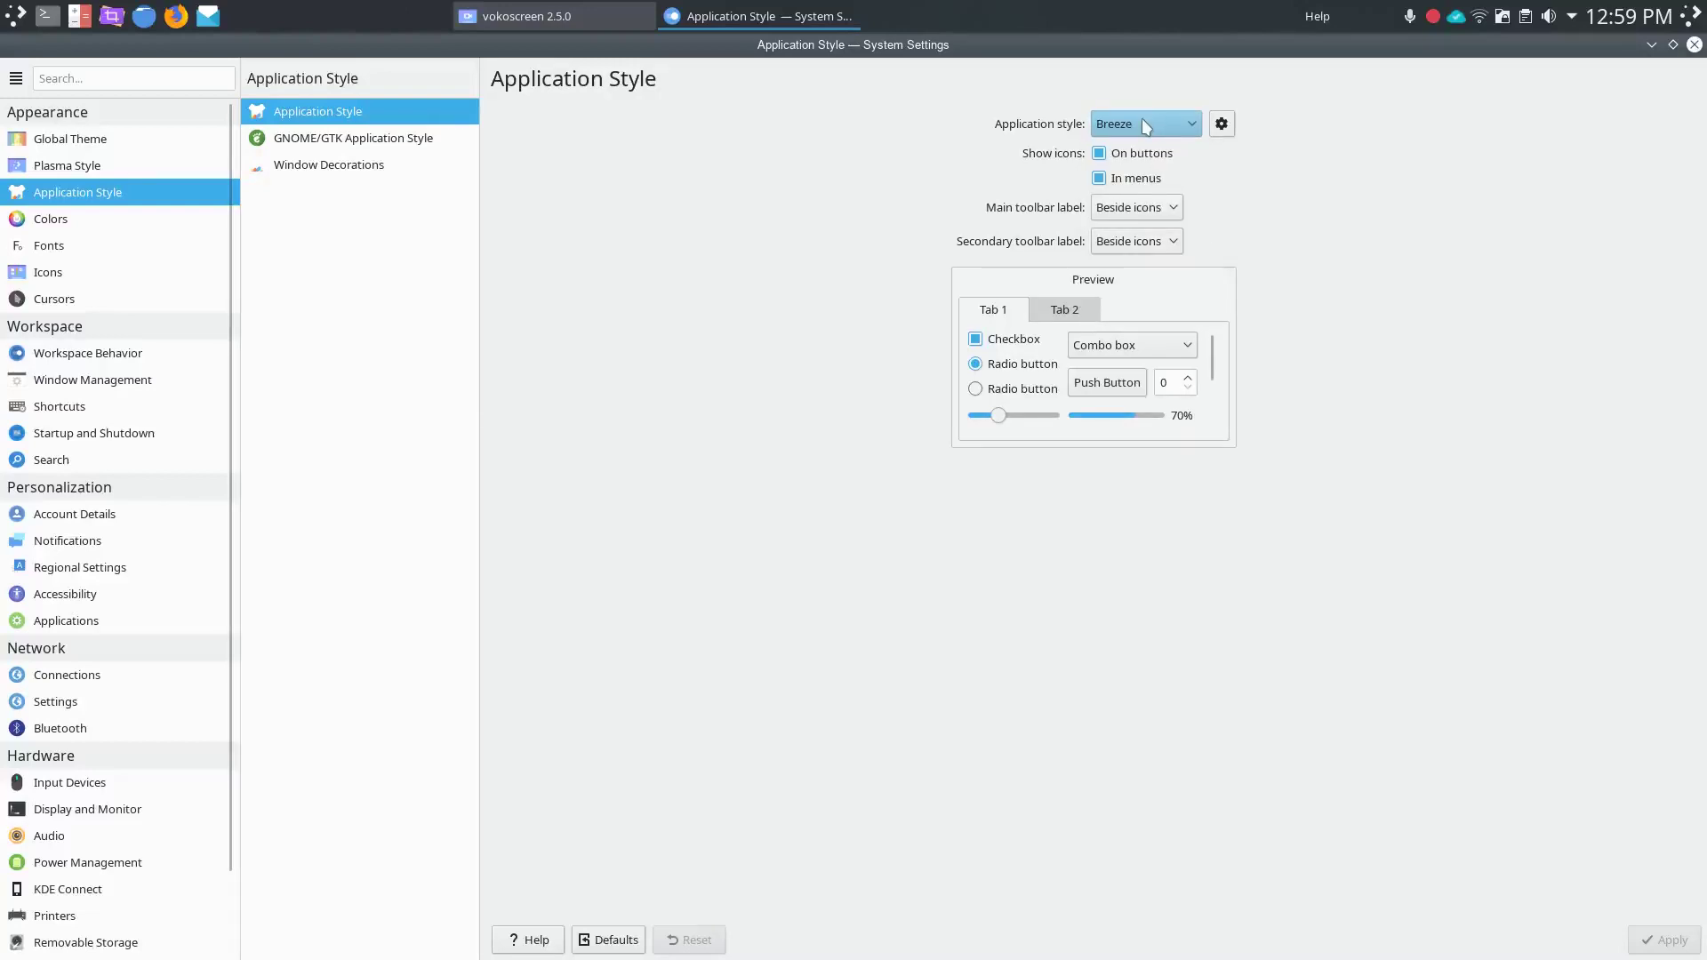
pyautogui.scroll(-1, 1145, 126)
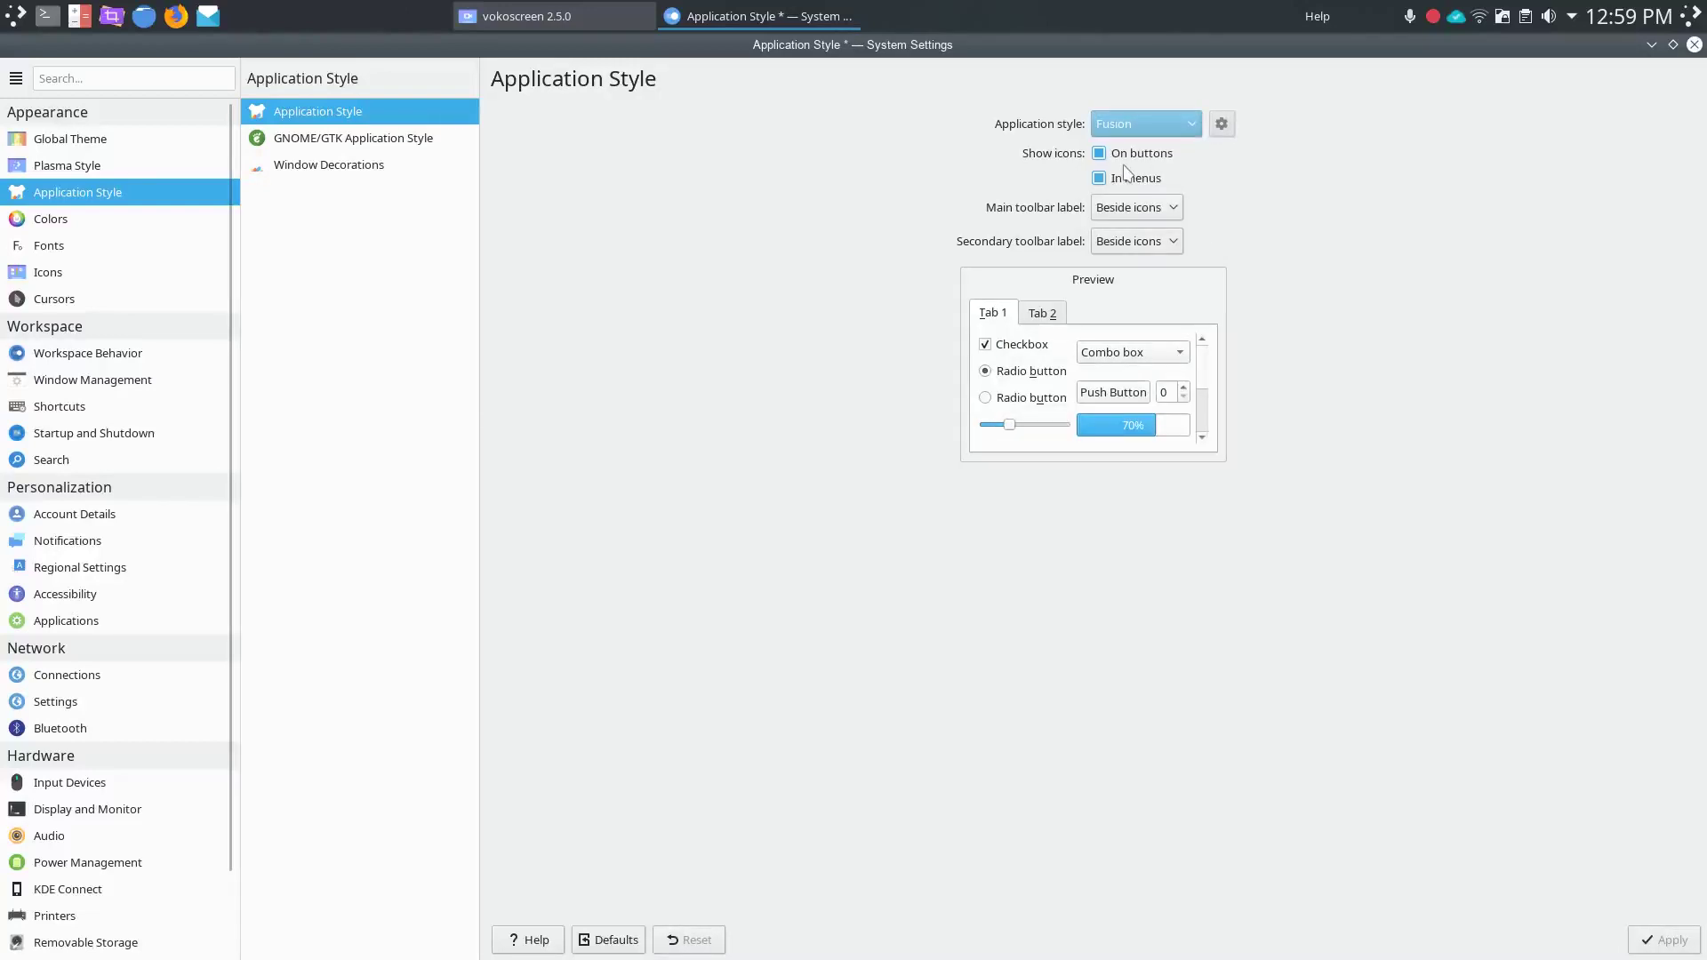
pyautogui.click(352, 139)
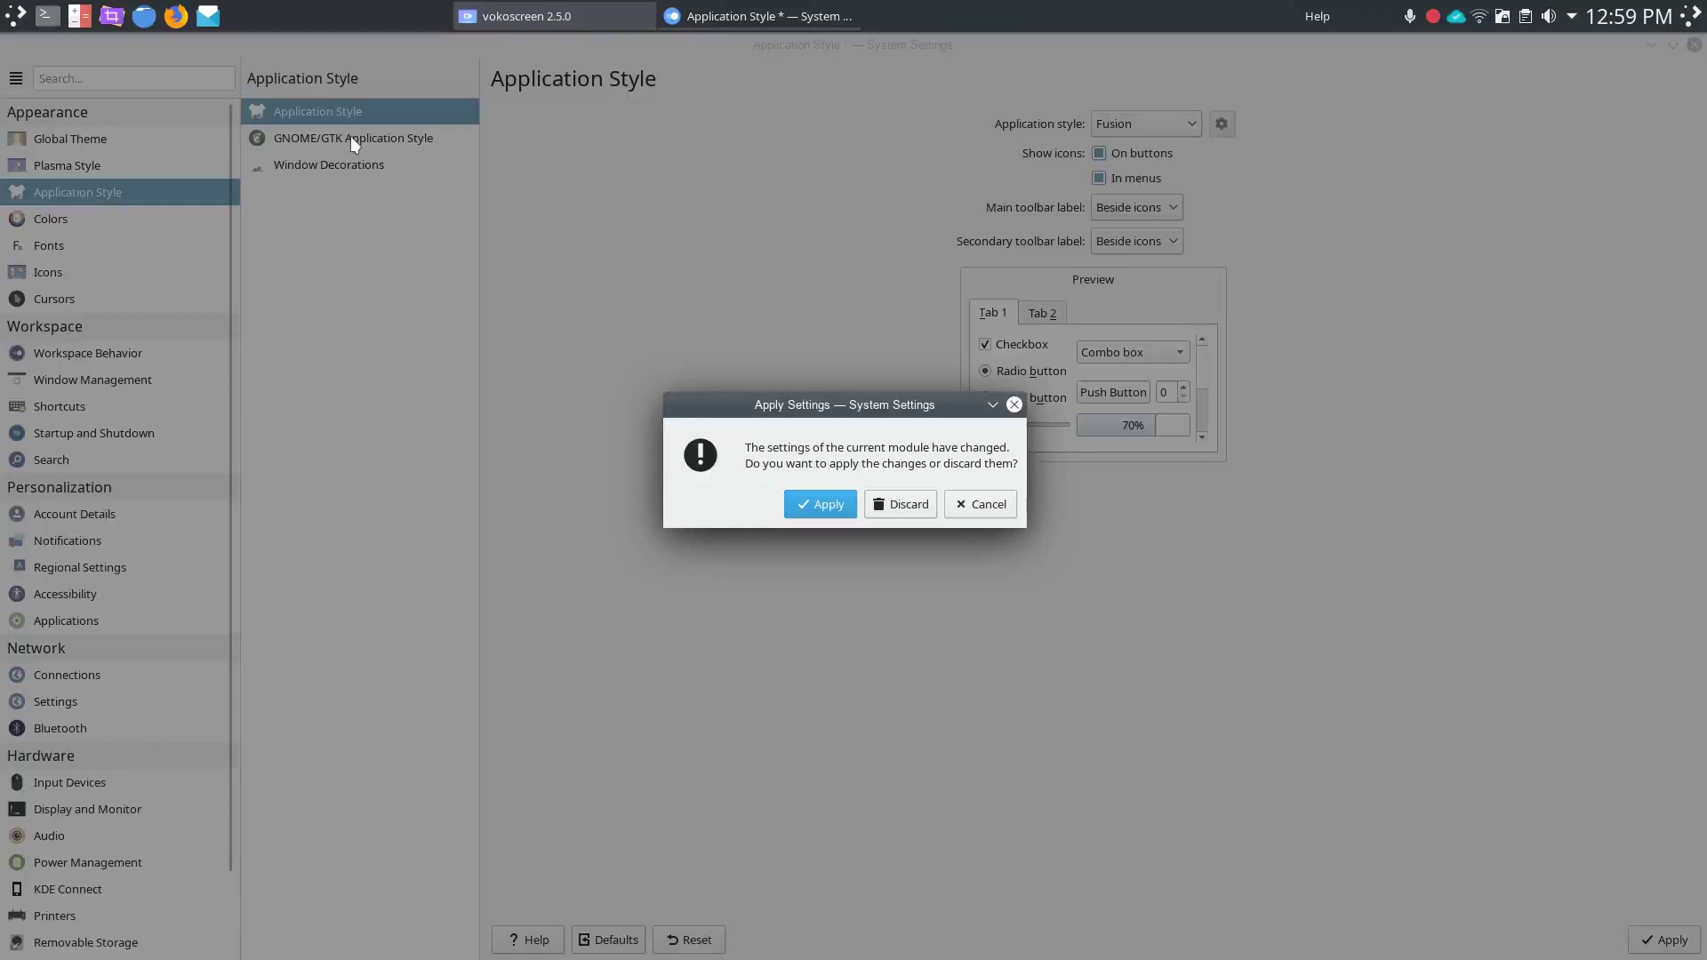
pyautogui.click(820, 504)
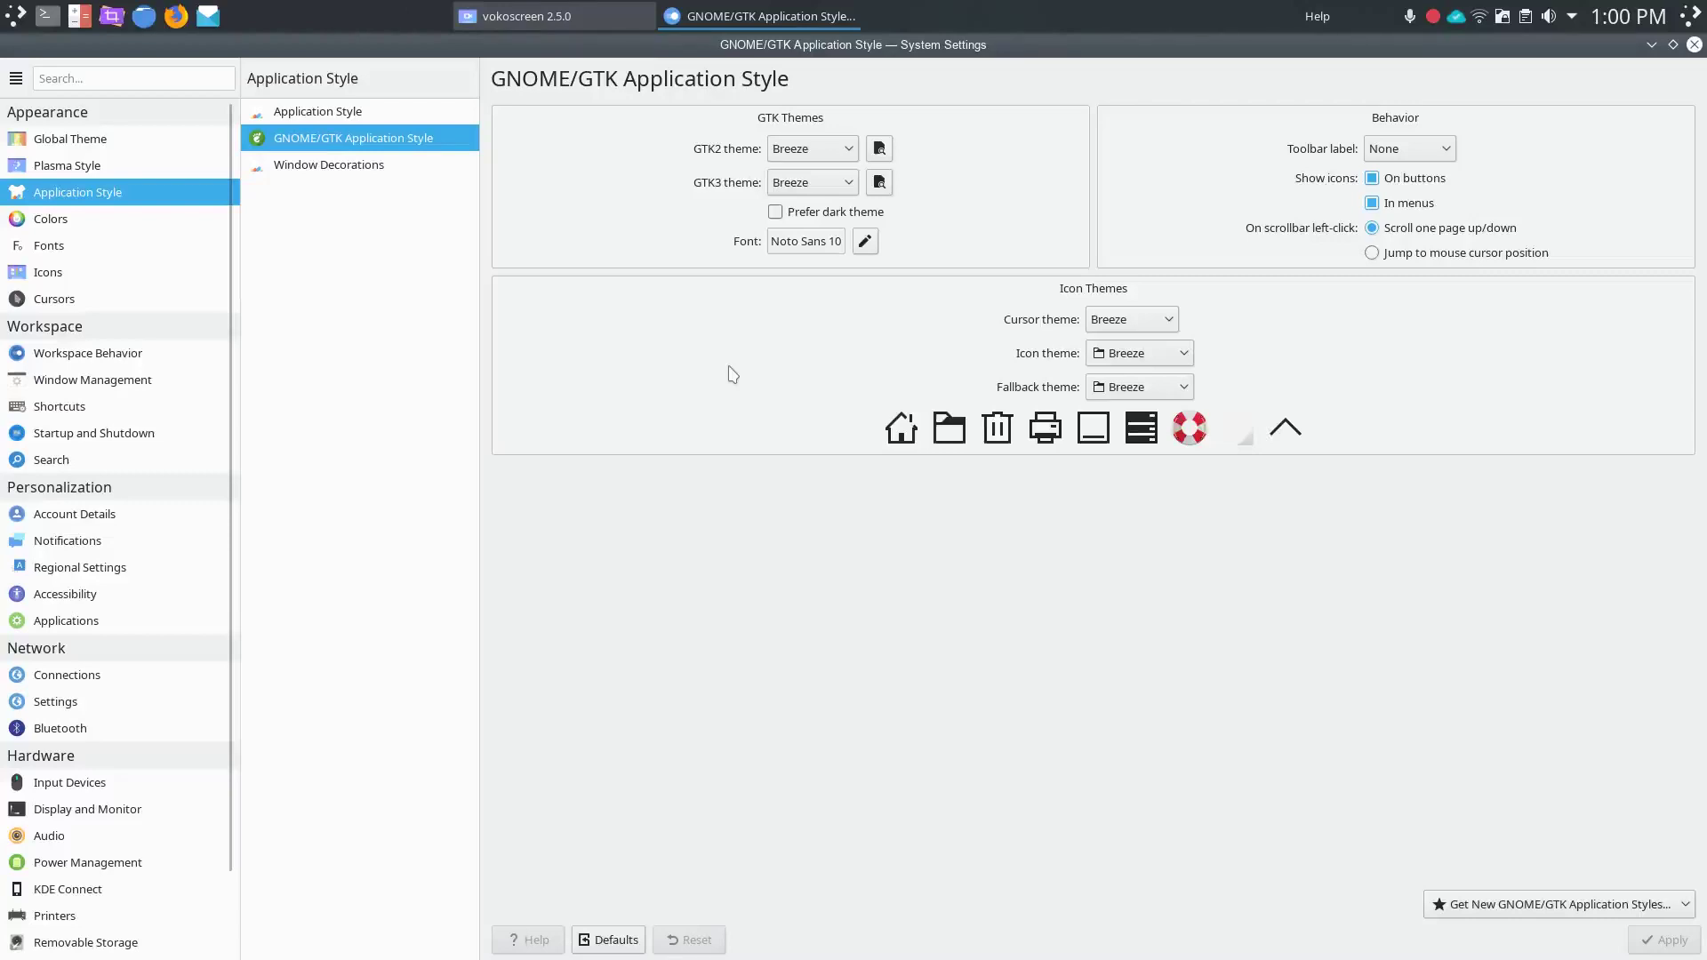
# View Window Decorations with Breeze and Plastik, dismiss the download dialog, then go to Colors.
pyautogui.click(342, 169)
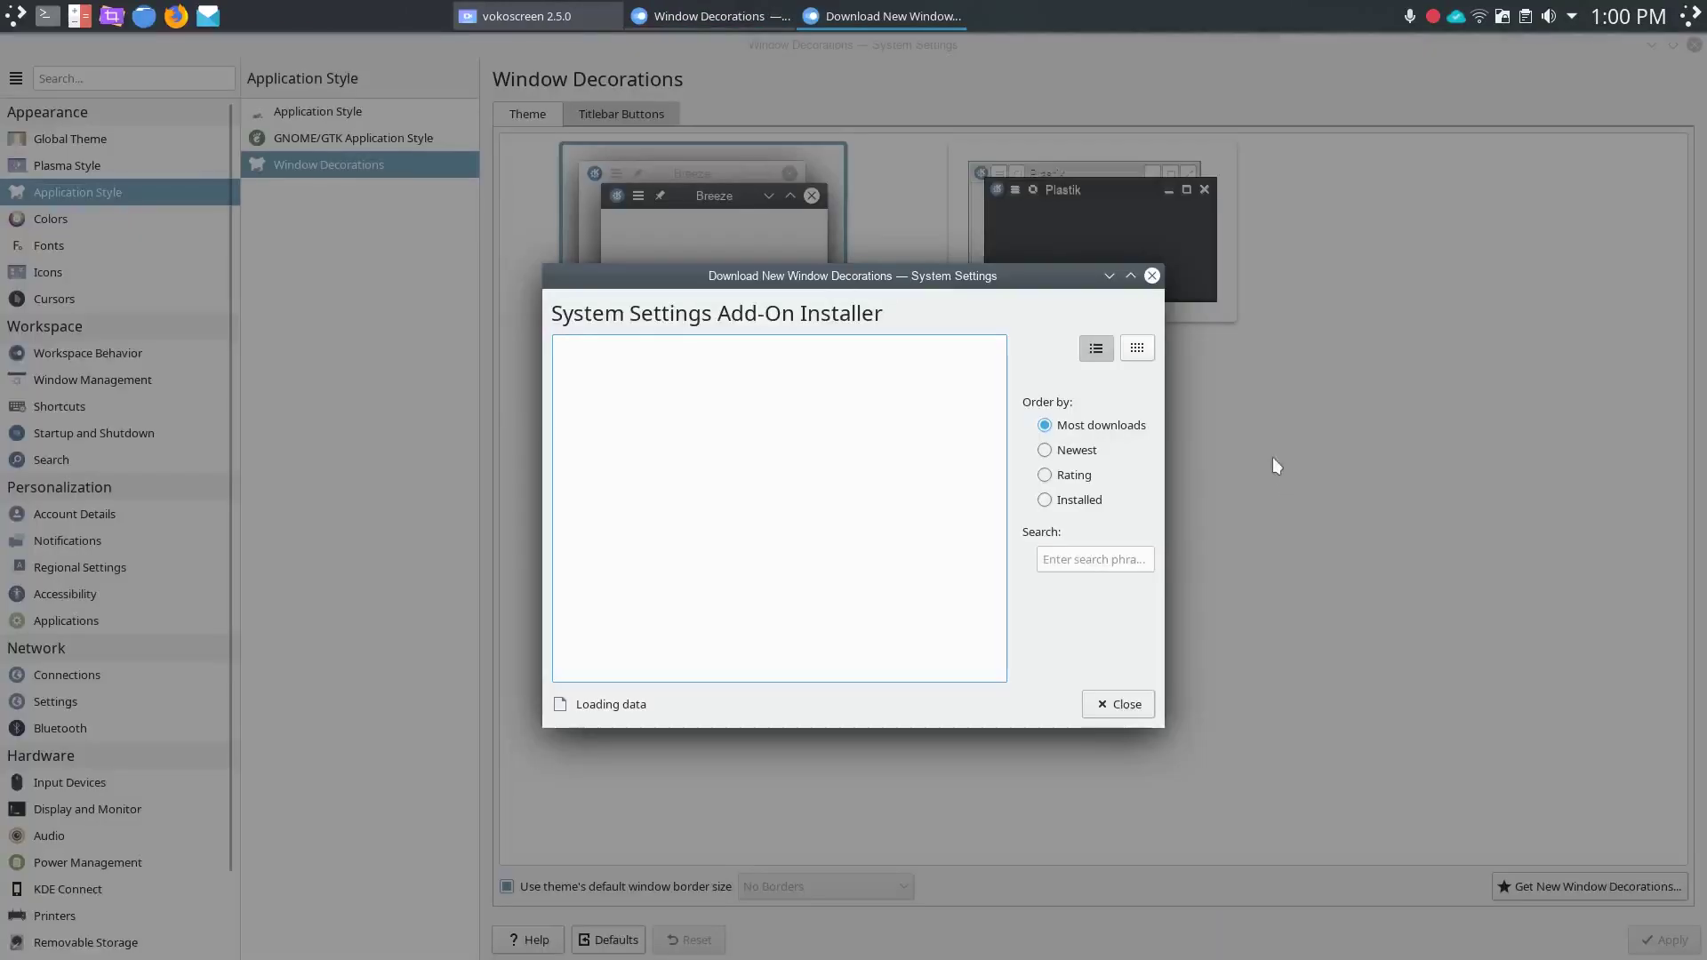
pyautogui.press('Escape')
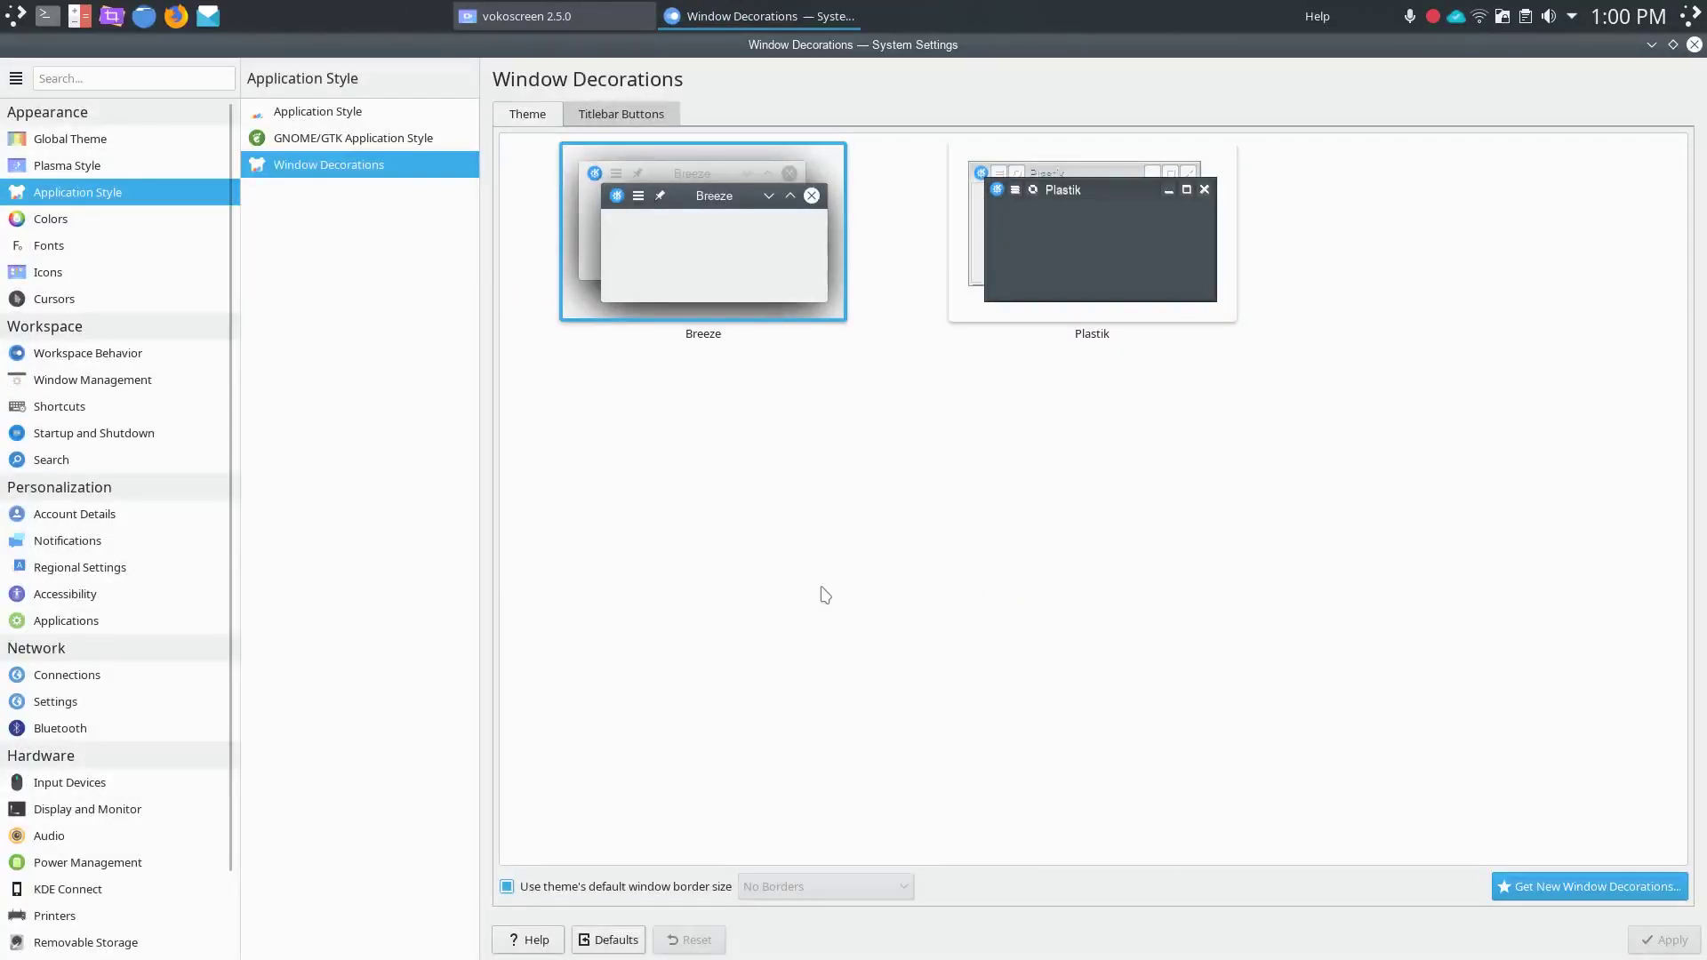
pyautogui.click(70, 220)
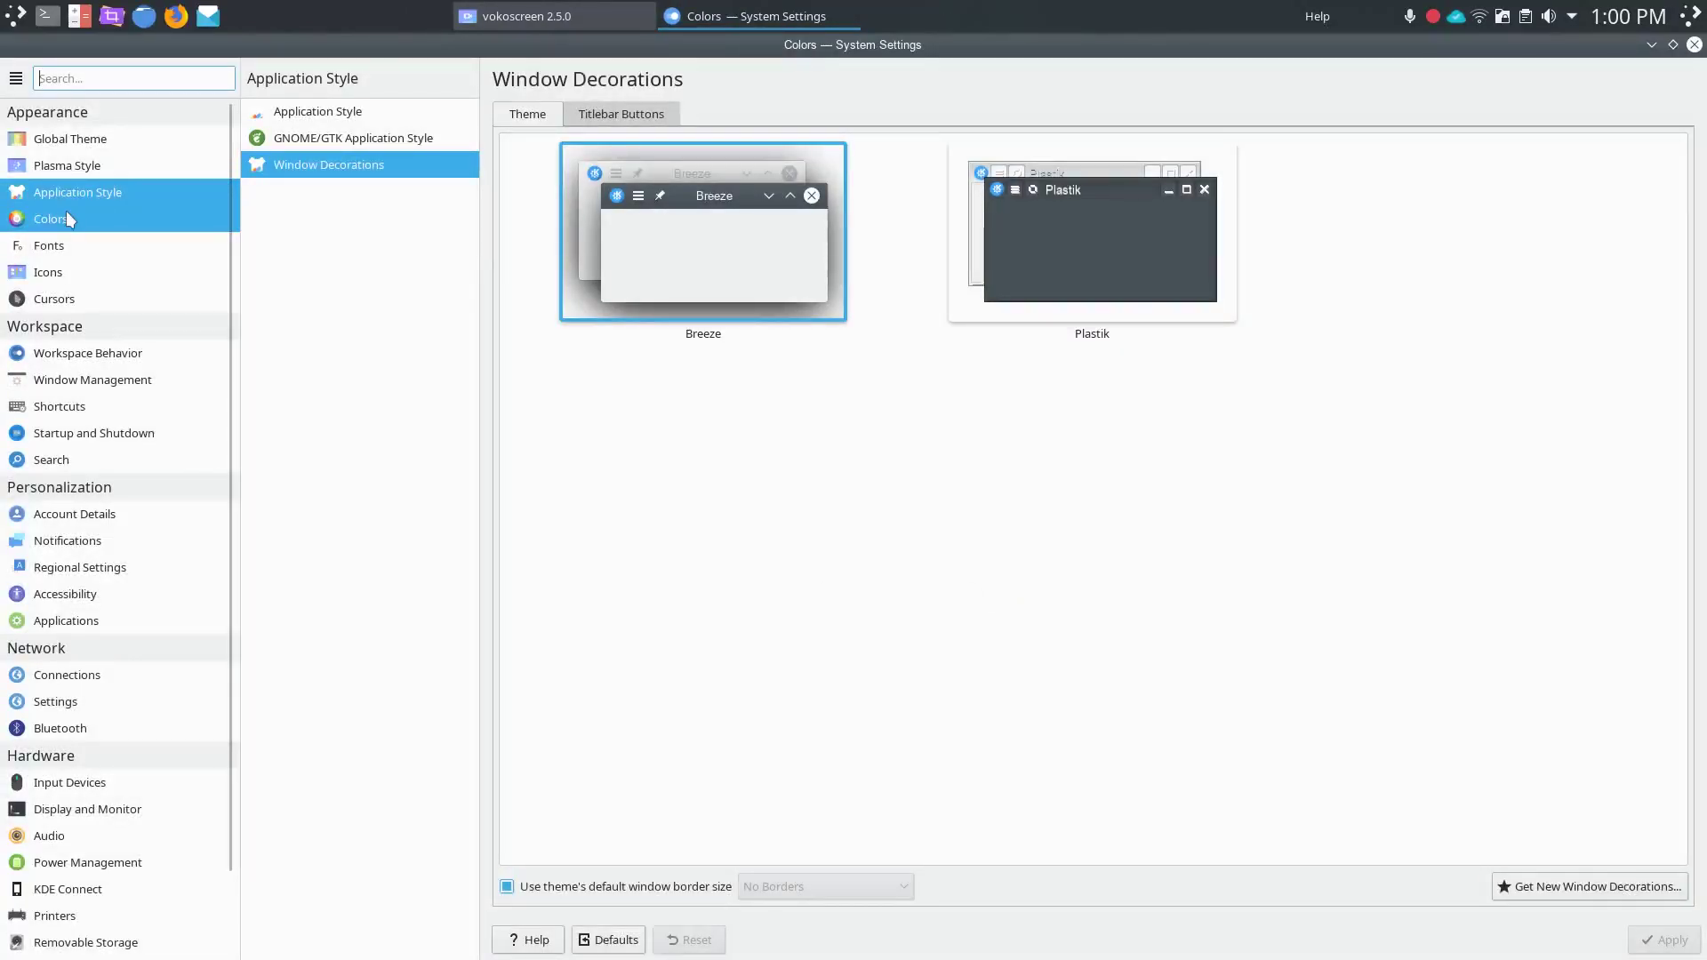
# Show the Fonts page with Noto Sans 10pt general and Hack 9pt fixed-width fonts.
pyautogui.click(60, 240)
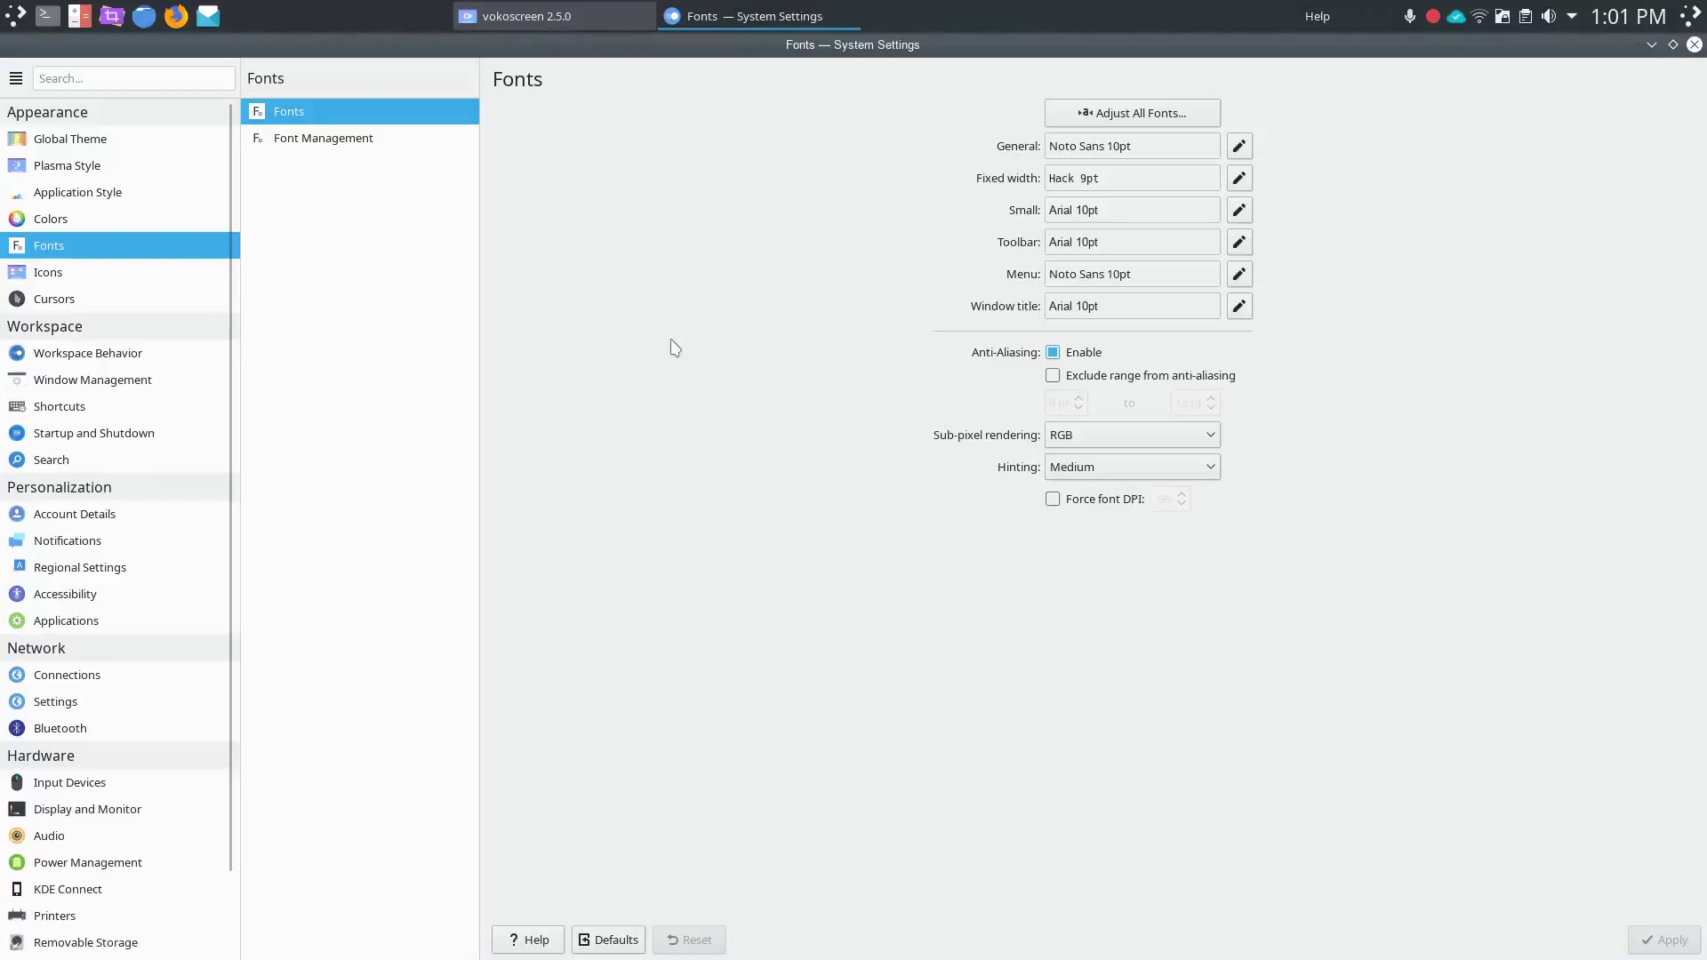
# Glance at the cursor themes, then list the Breeze, Breeze Dark, Oxygen, Tela and Tela dark icon themes.
pyautogui.click(55, 299)
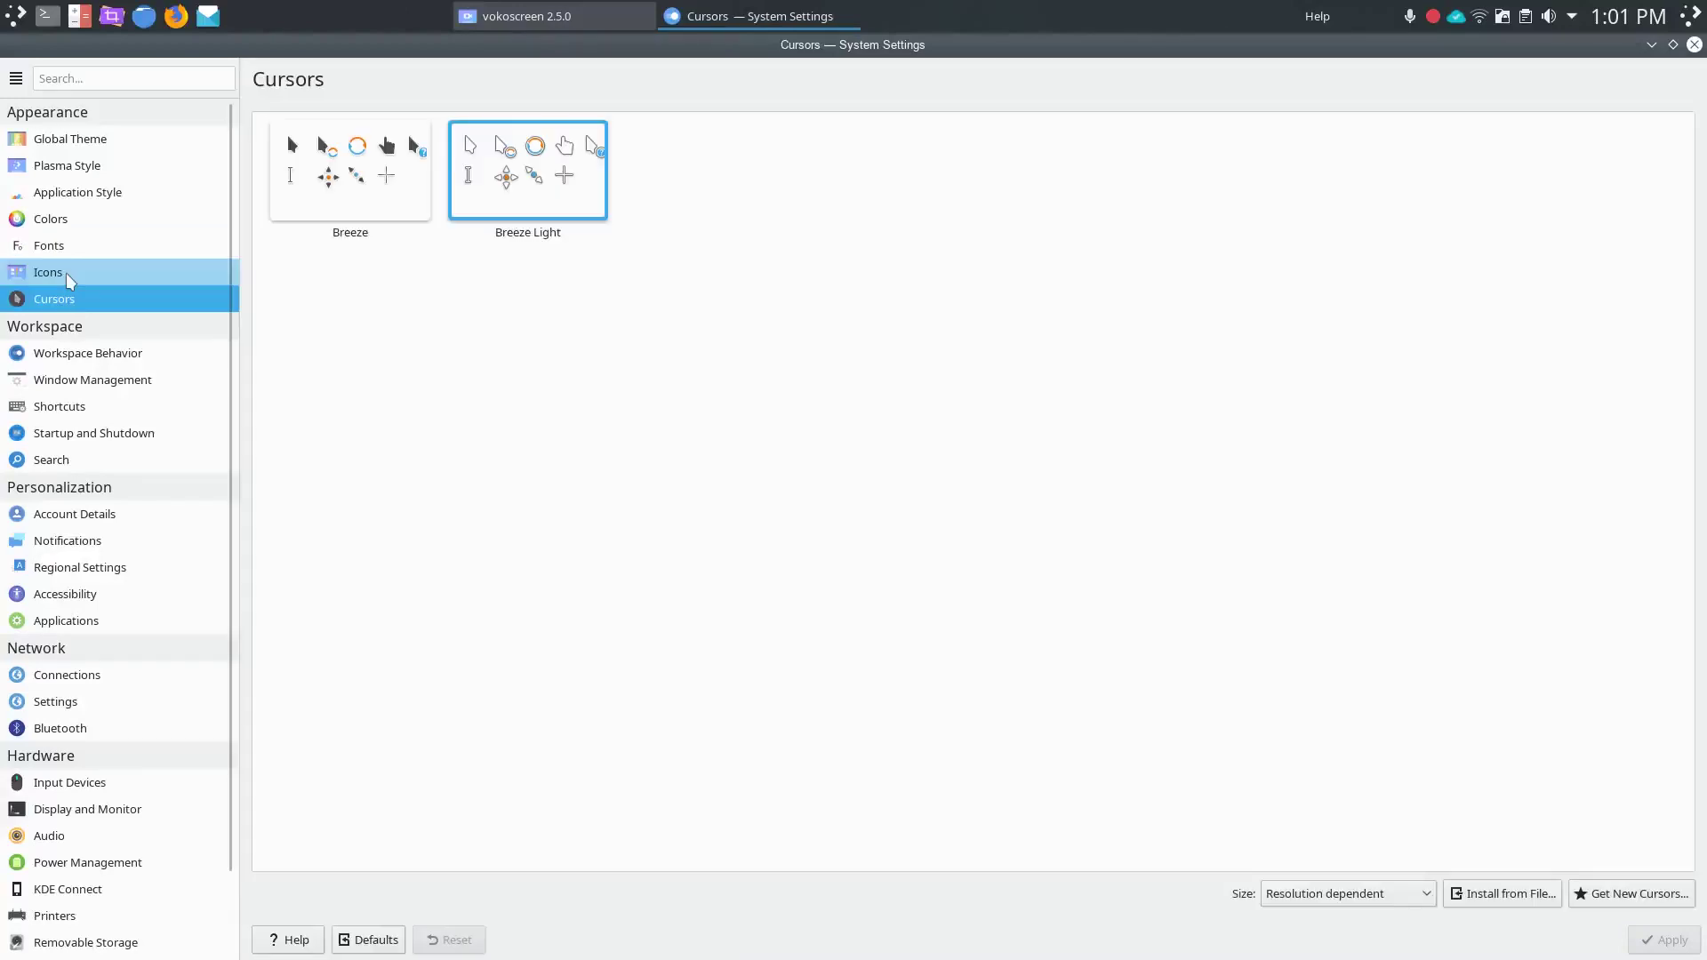
pyautogui.click(69, 276)
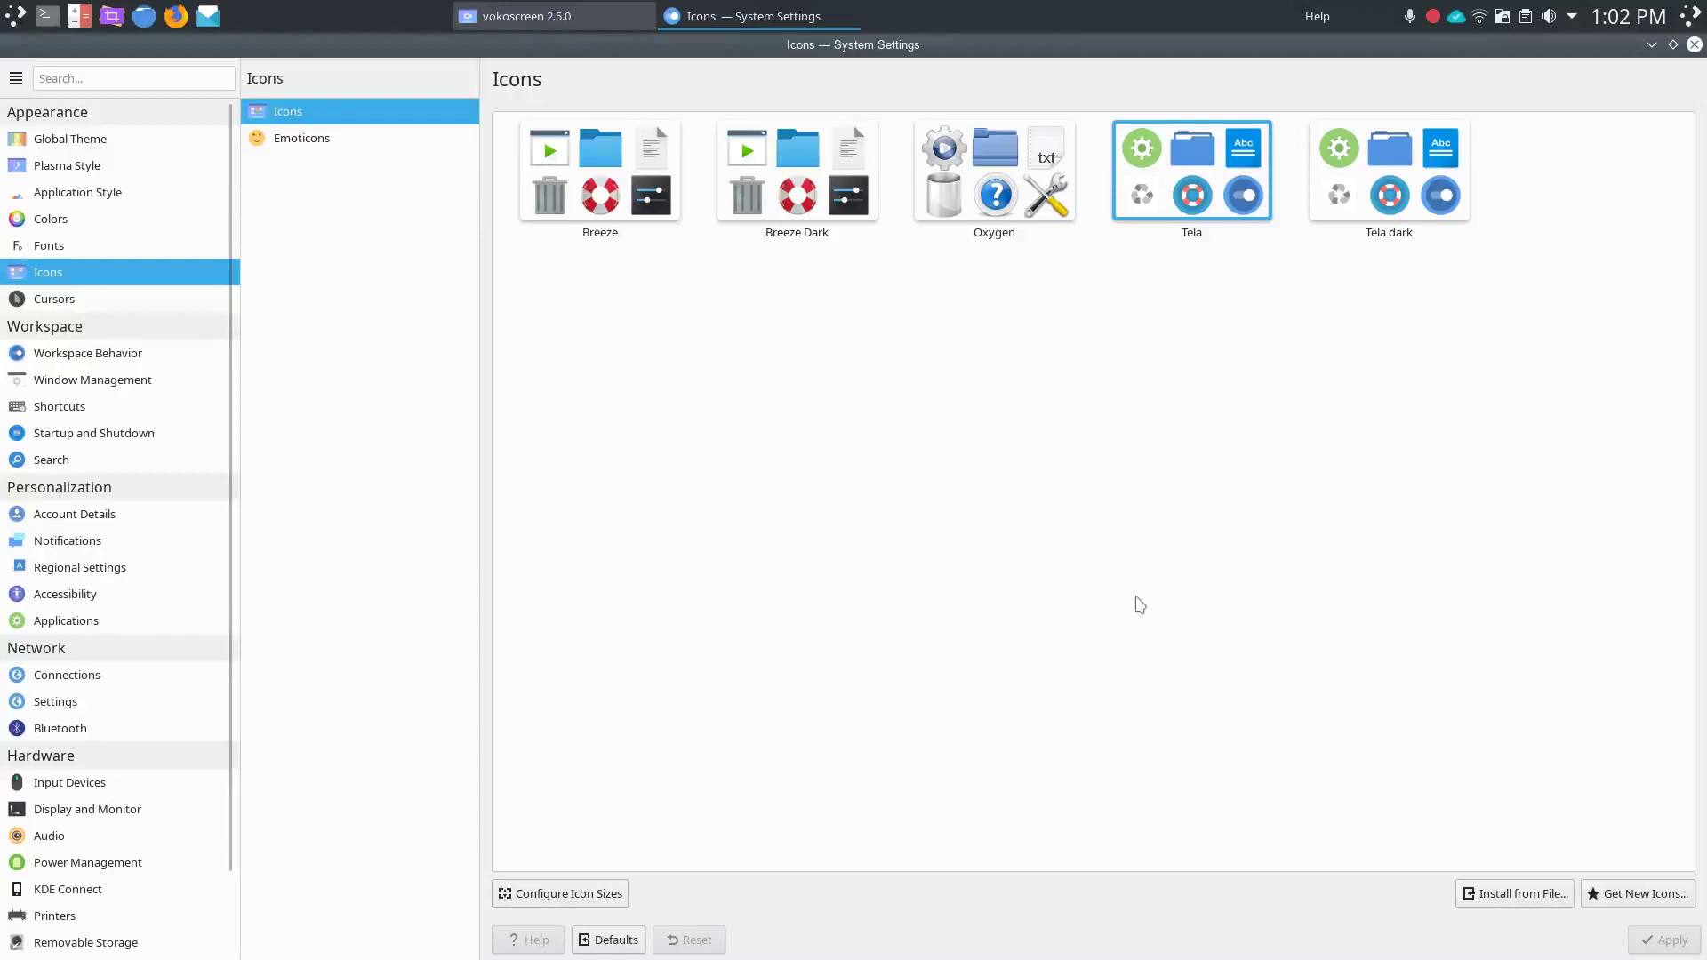
# Dismiss the launcher menu and bring up the full-screen dashboard with favourites and recent apps.
pyautogui.click(15, 15)
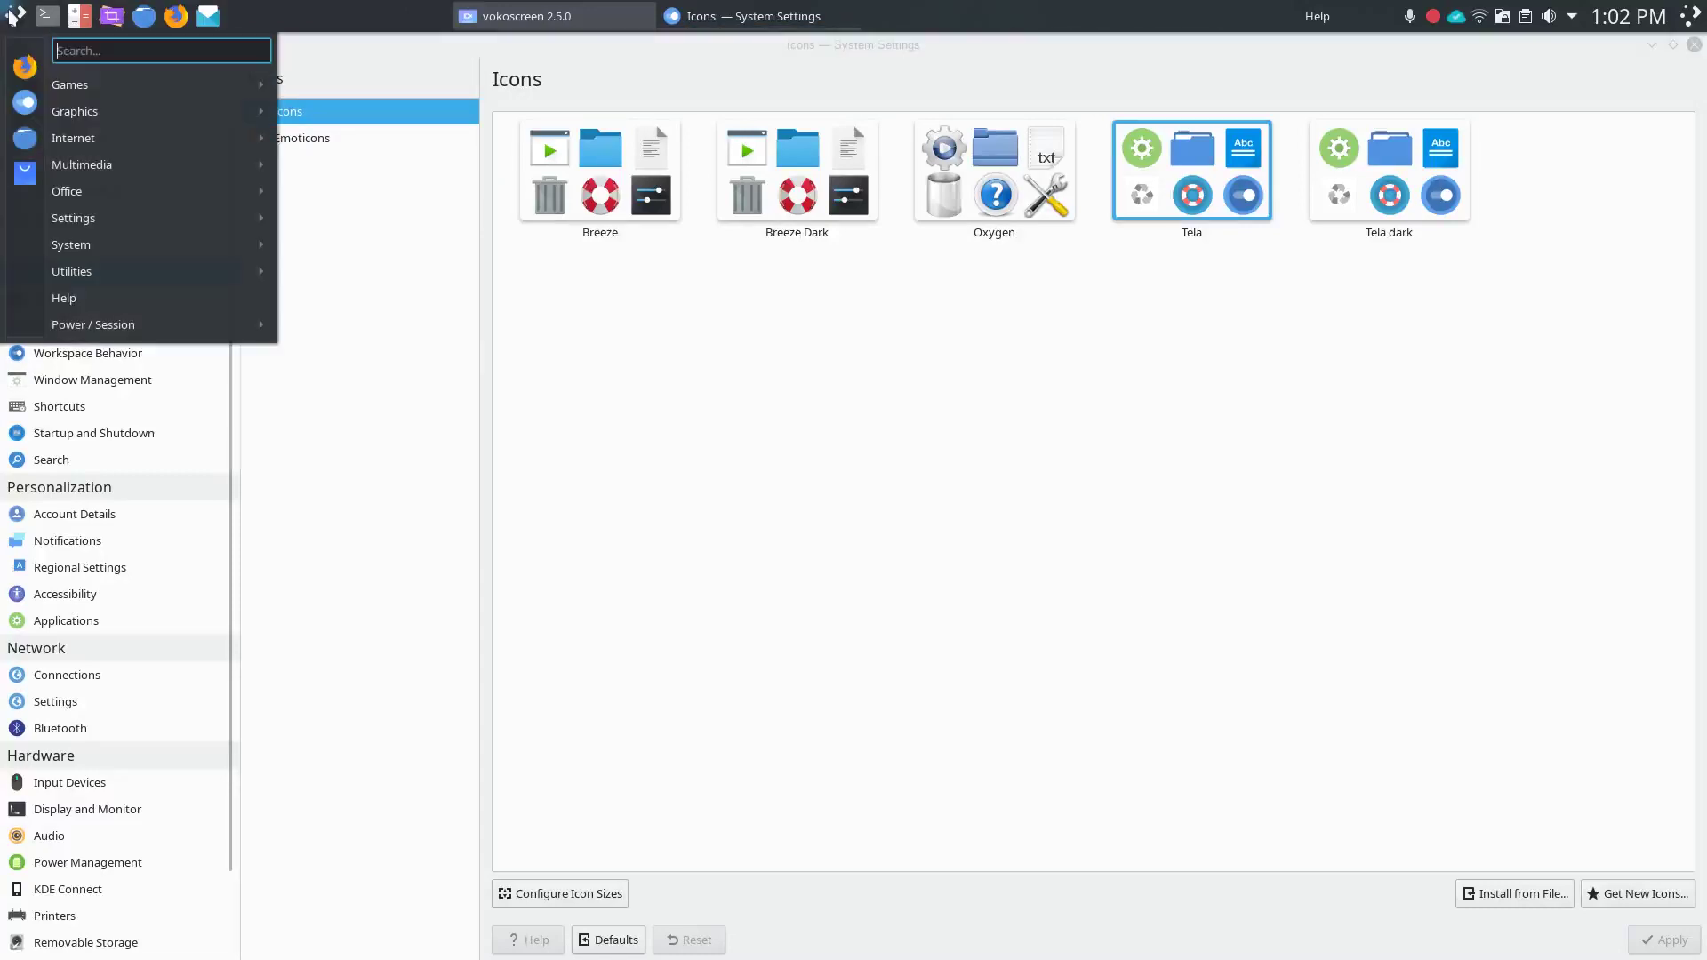
pyautogui.click(114, 304)
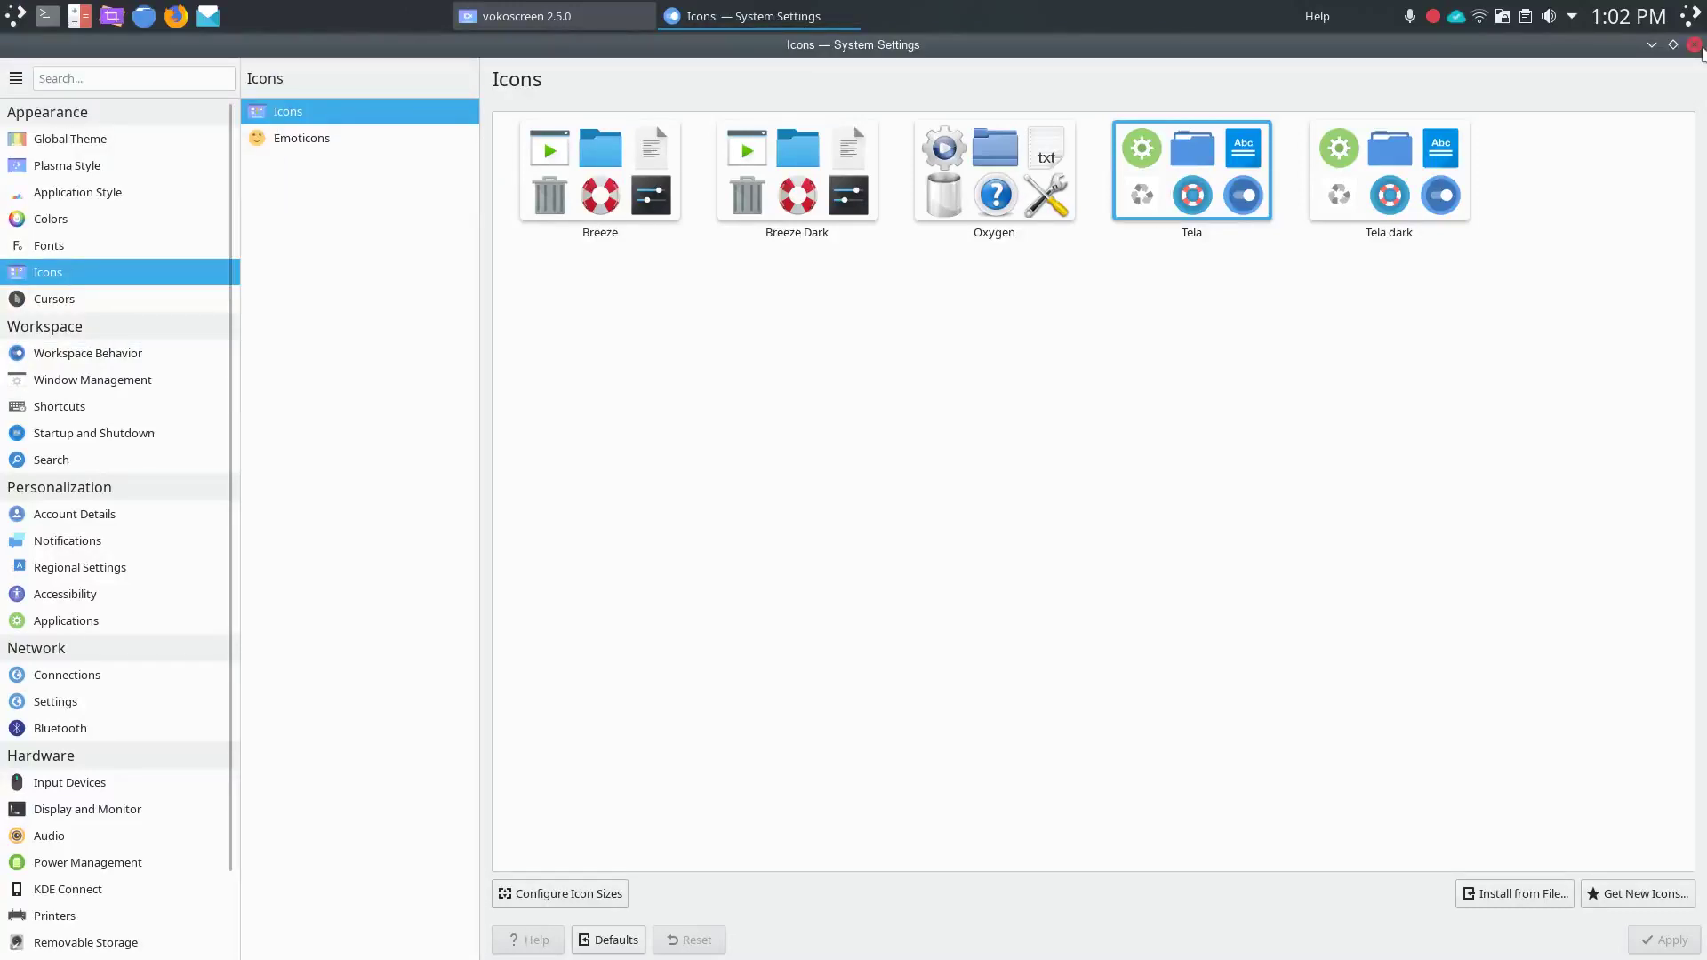
pyautogui.click(1695, 24)
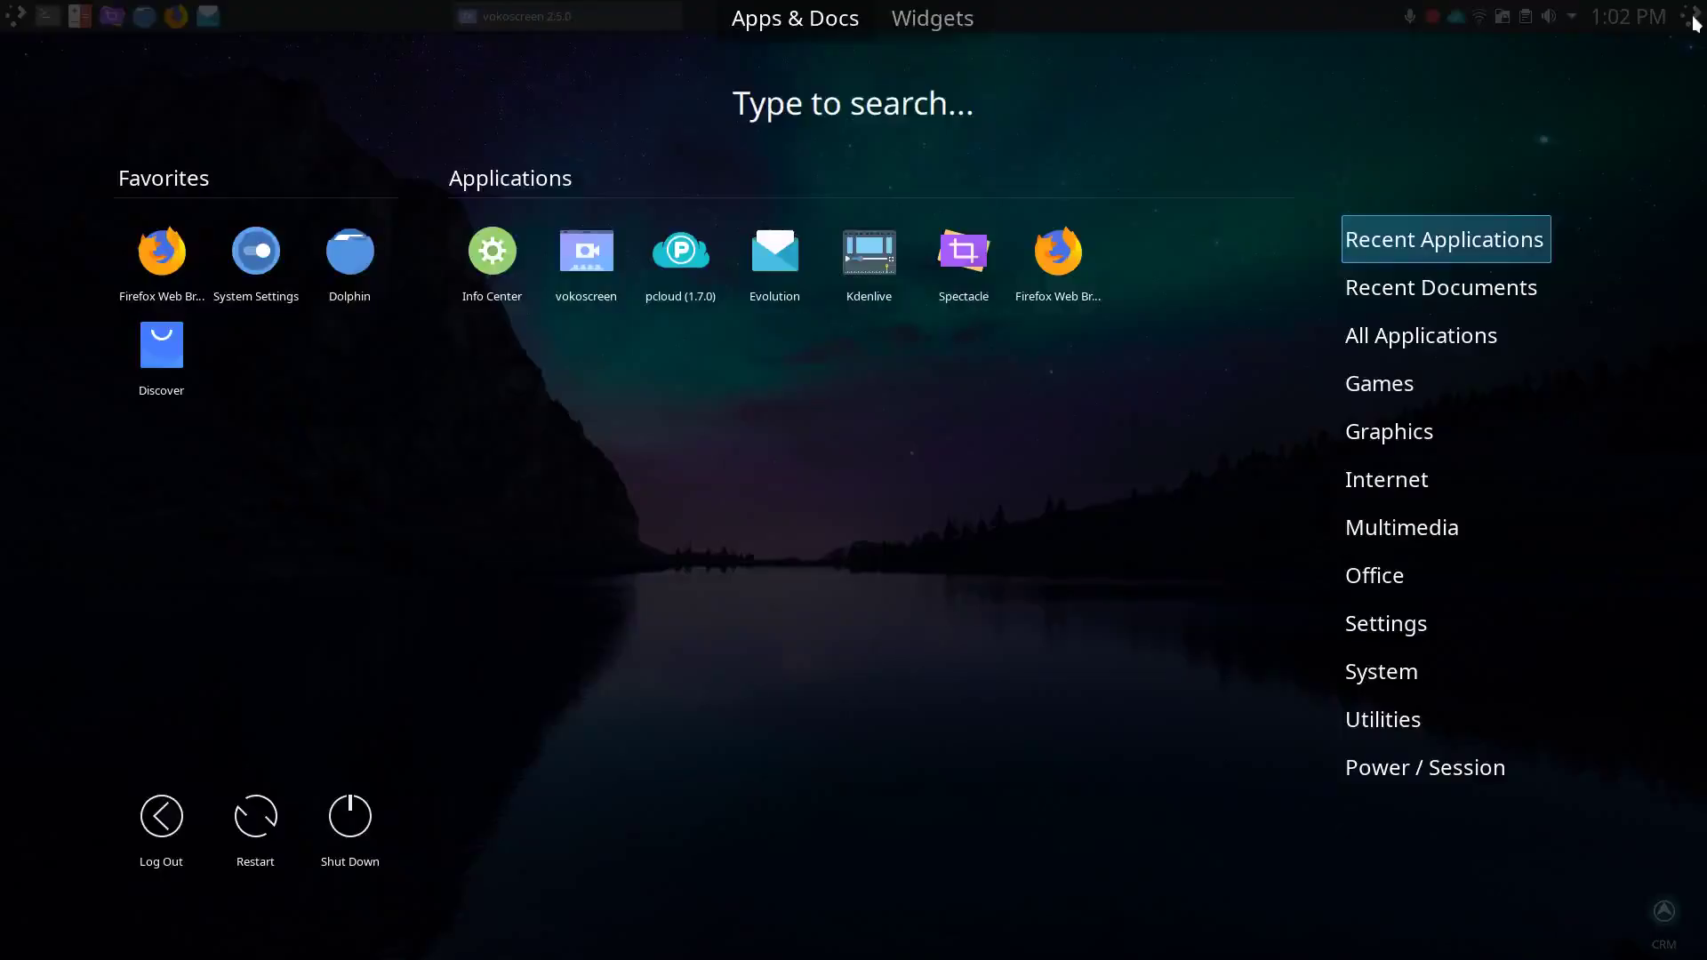
# Reopen the dashboard and preview Power / Session, Utilities, Graphics, then Recent Applications.
pyautogui.click(1030, 426)
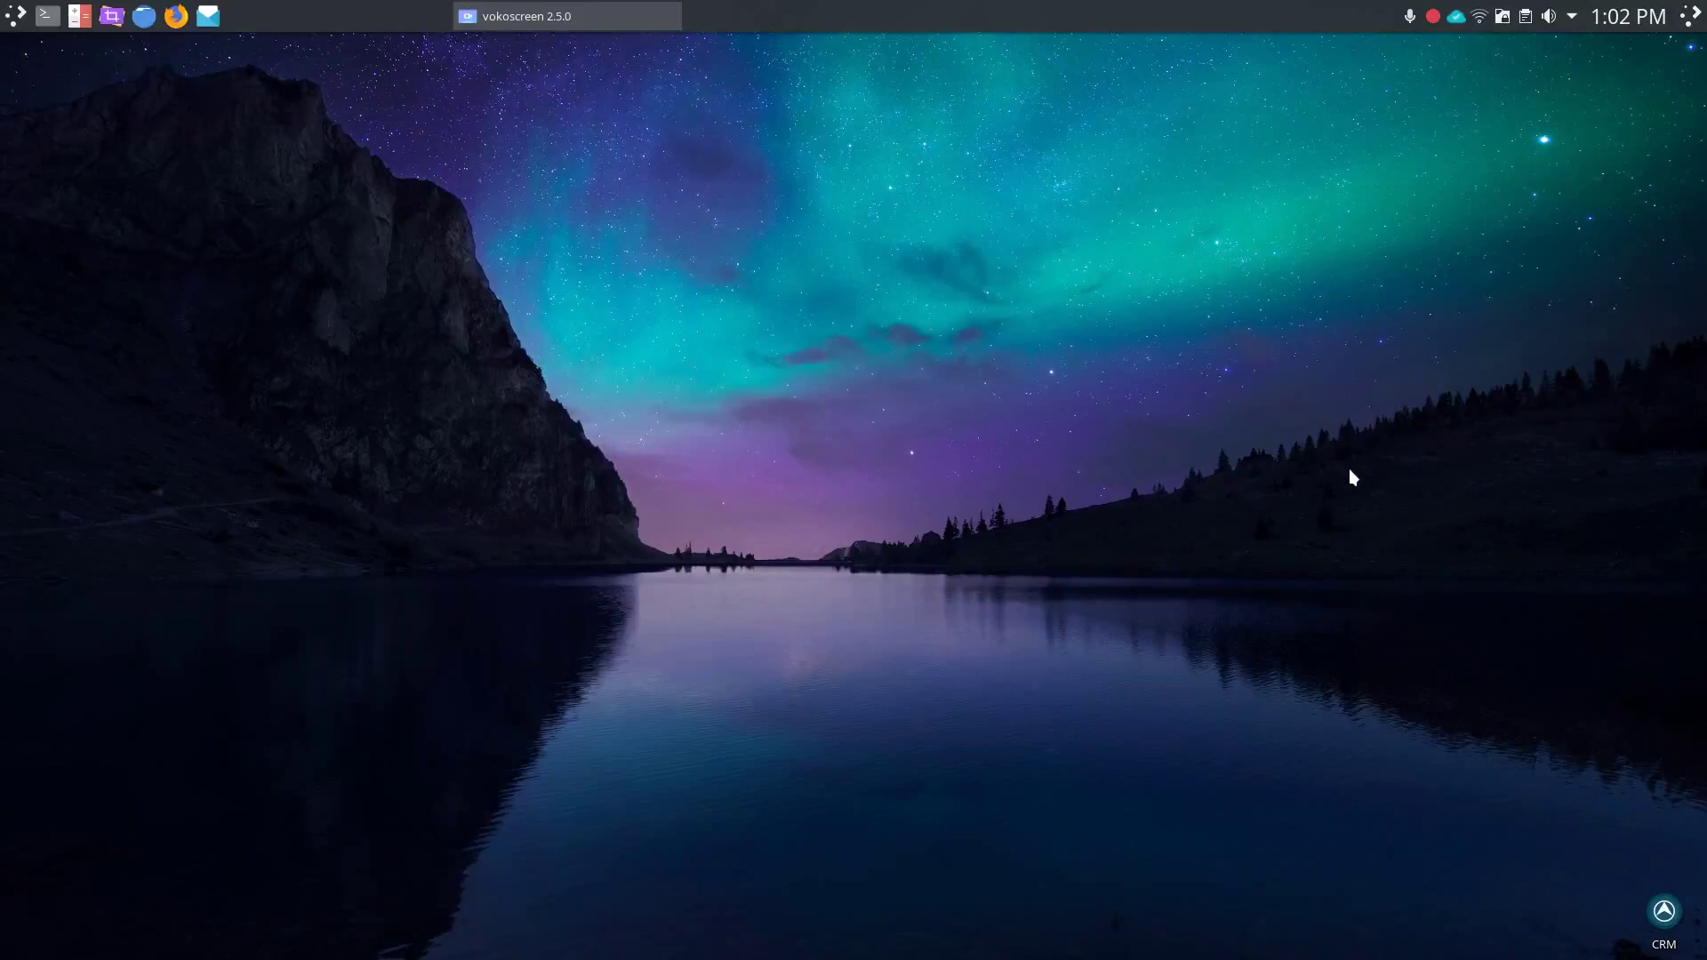
pyautogui.click(1691, 30)
pyautogui.moveTo(1386, 547)
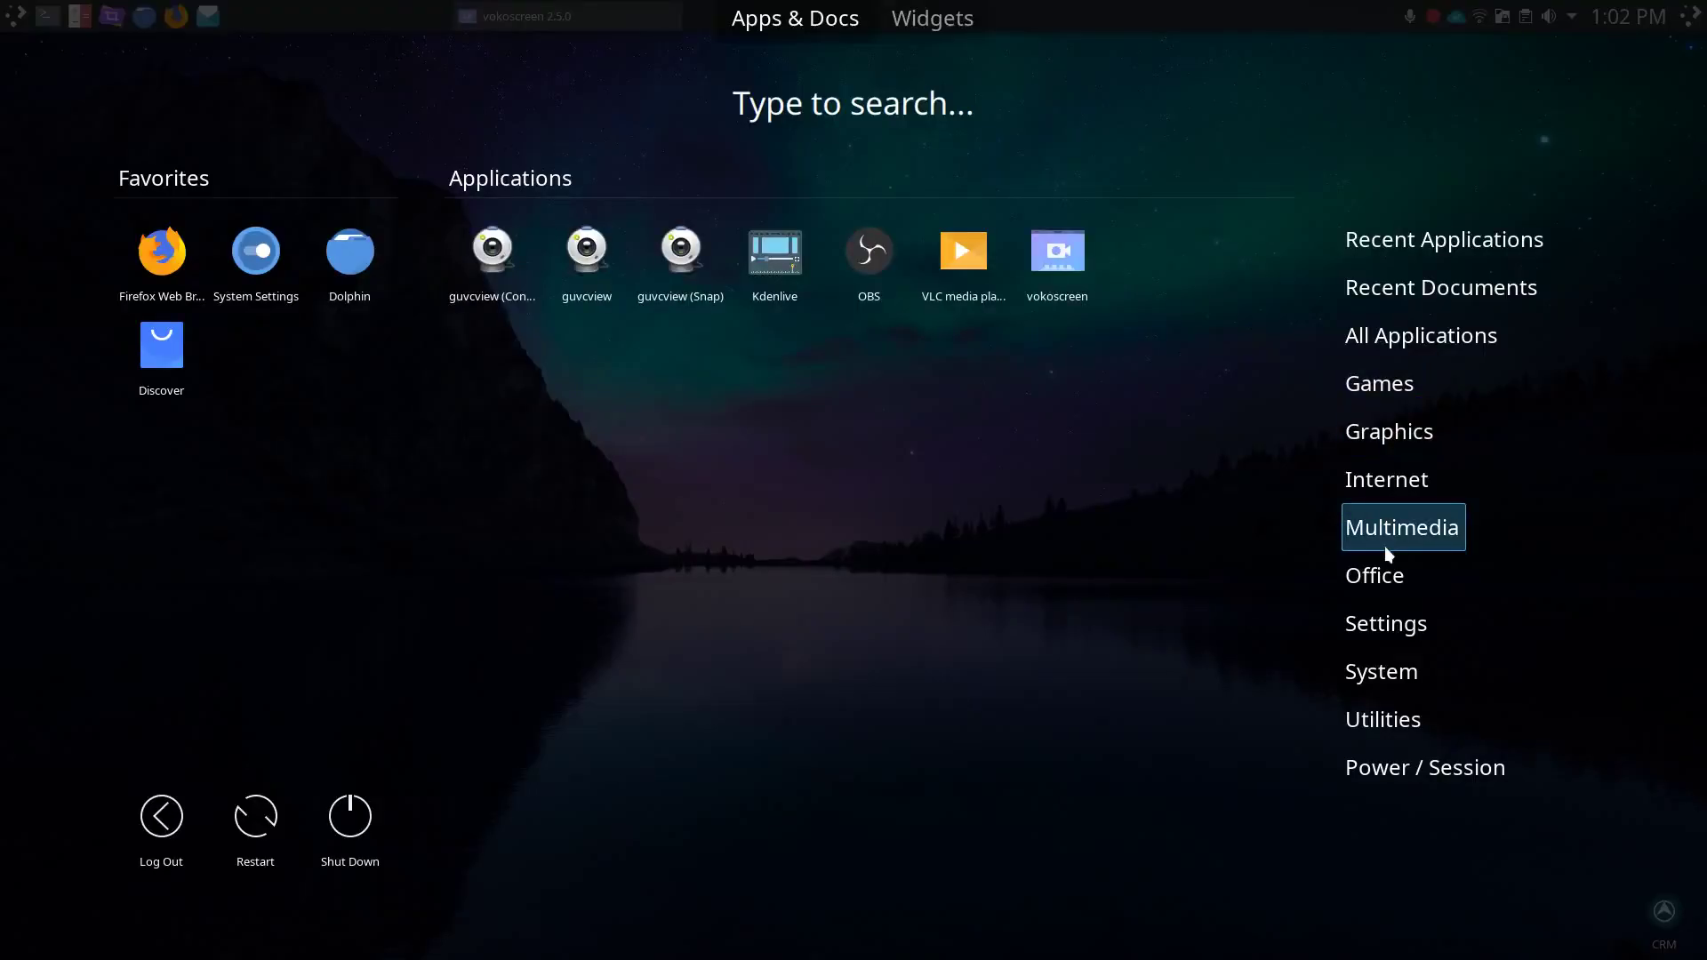
pyautogui.moveTo(1384, 627)
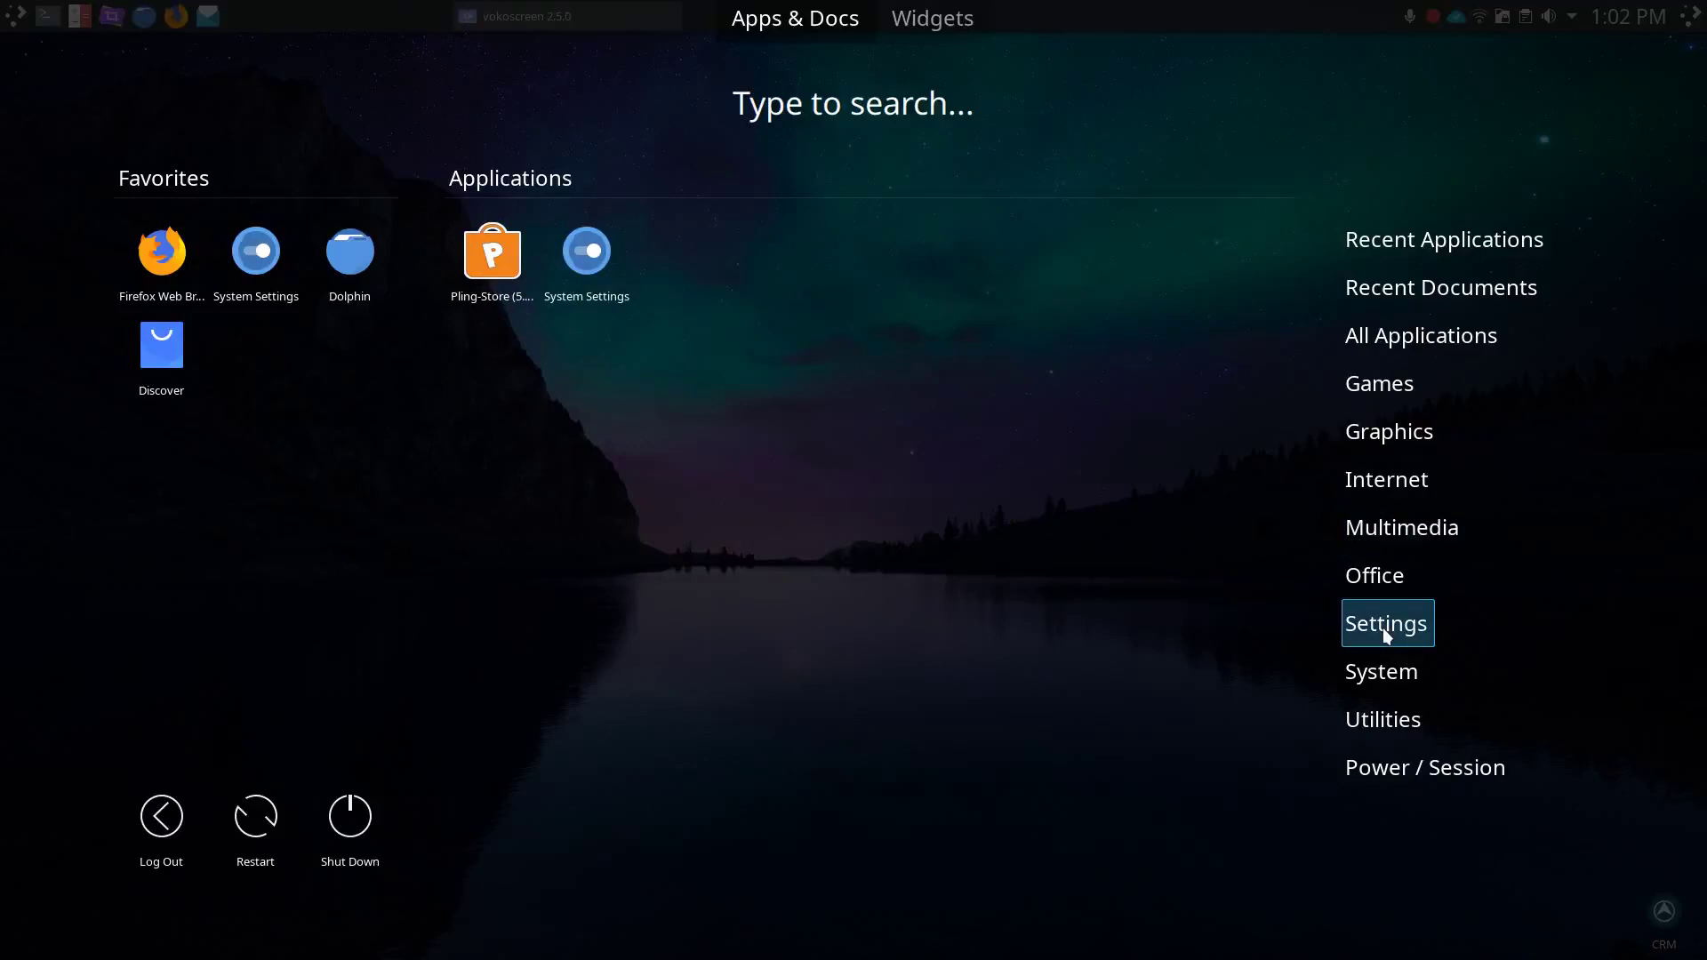
pyautogui.moveTo(1383, 718)
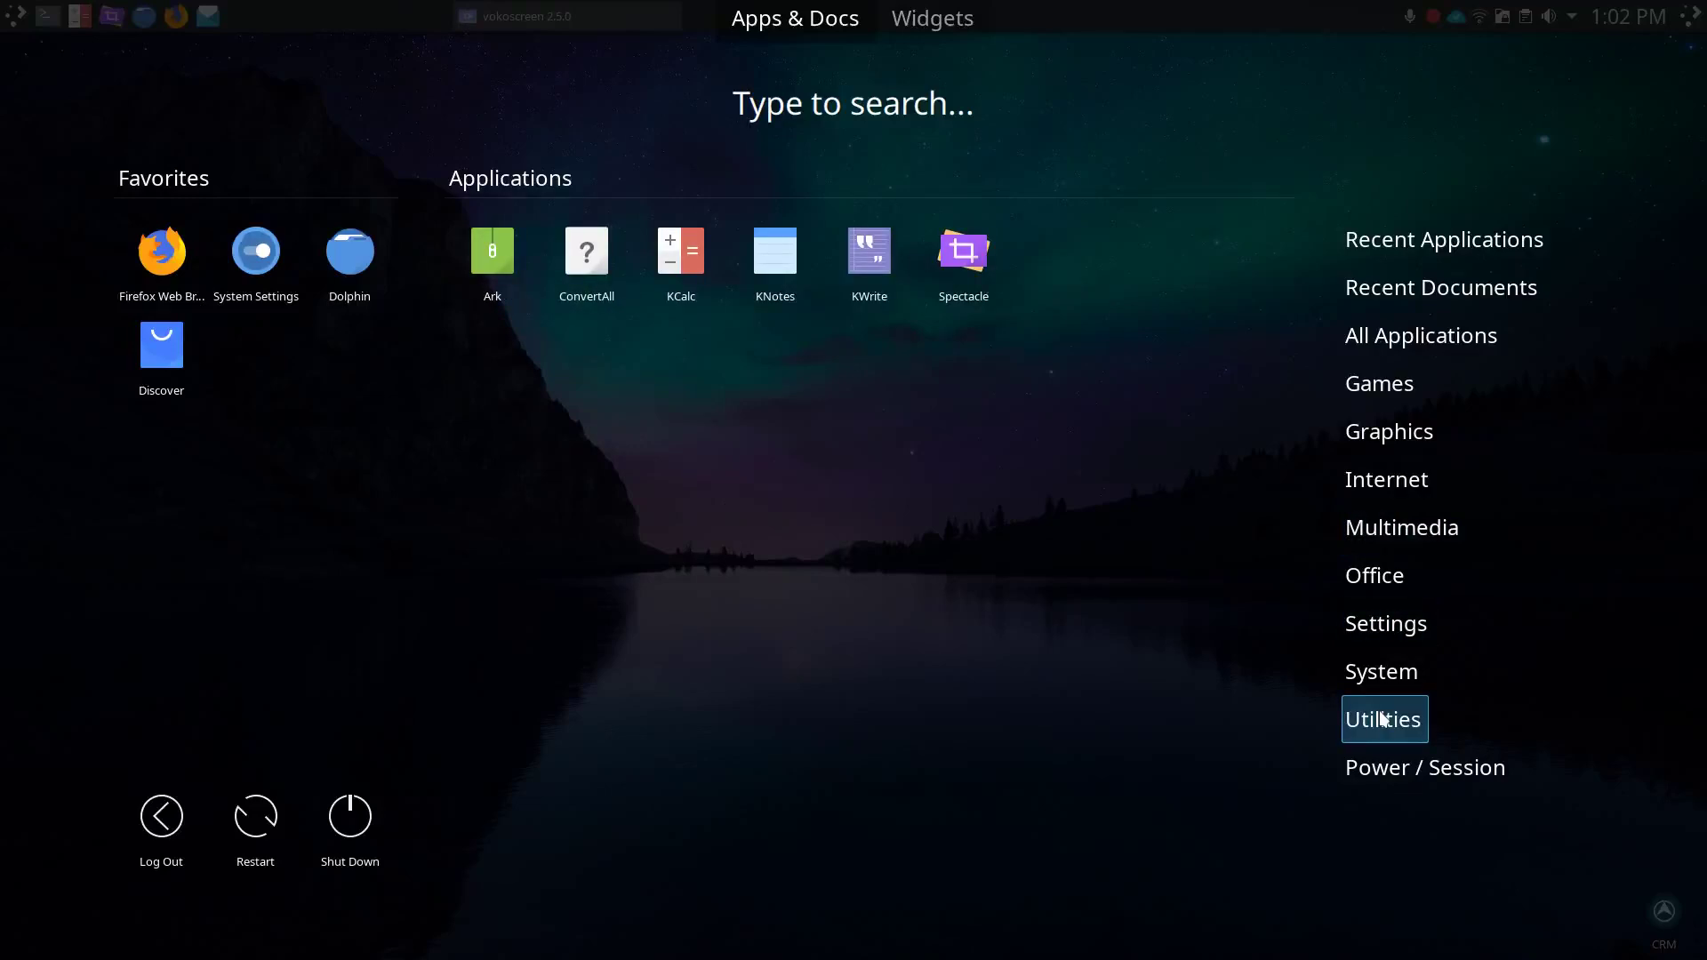
pyautogui.moveTo(1394, 779)
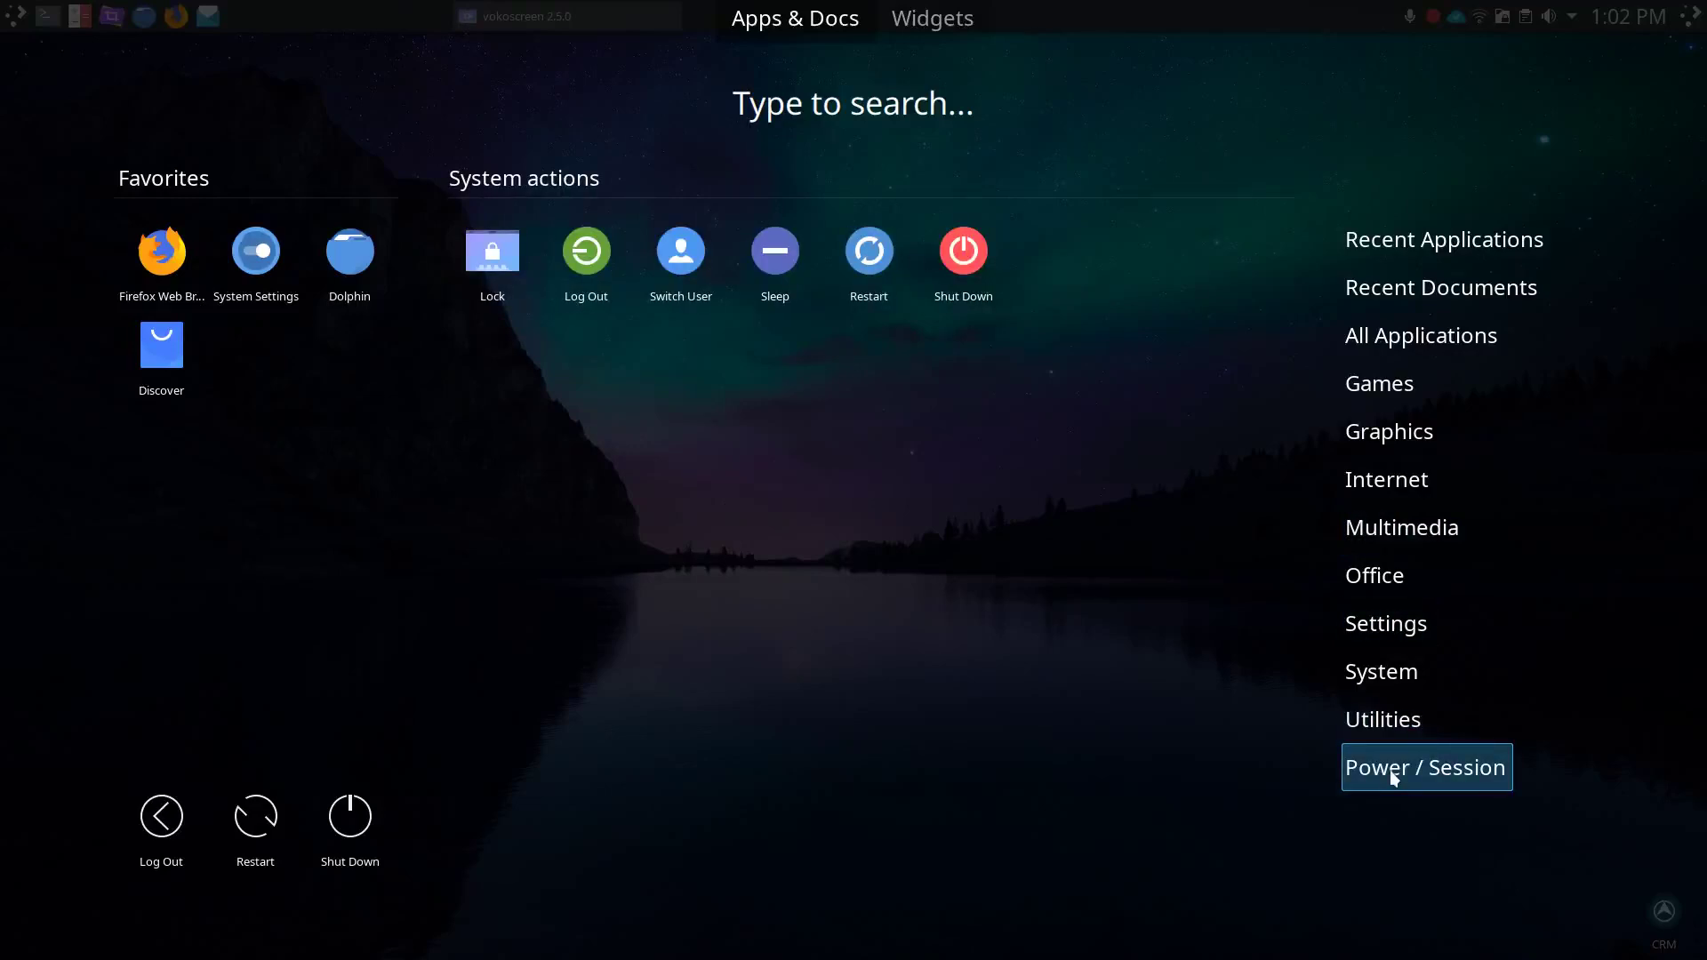
pyautogui.moveTo(1391, 714)
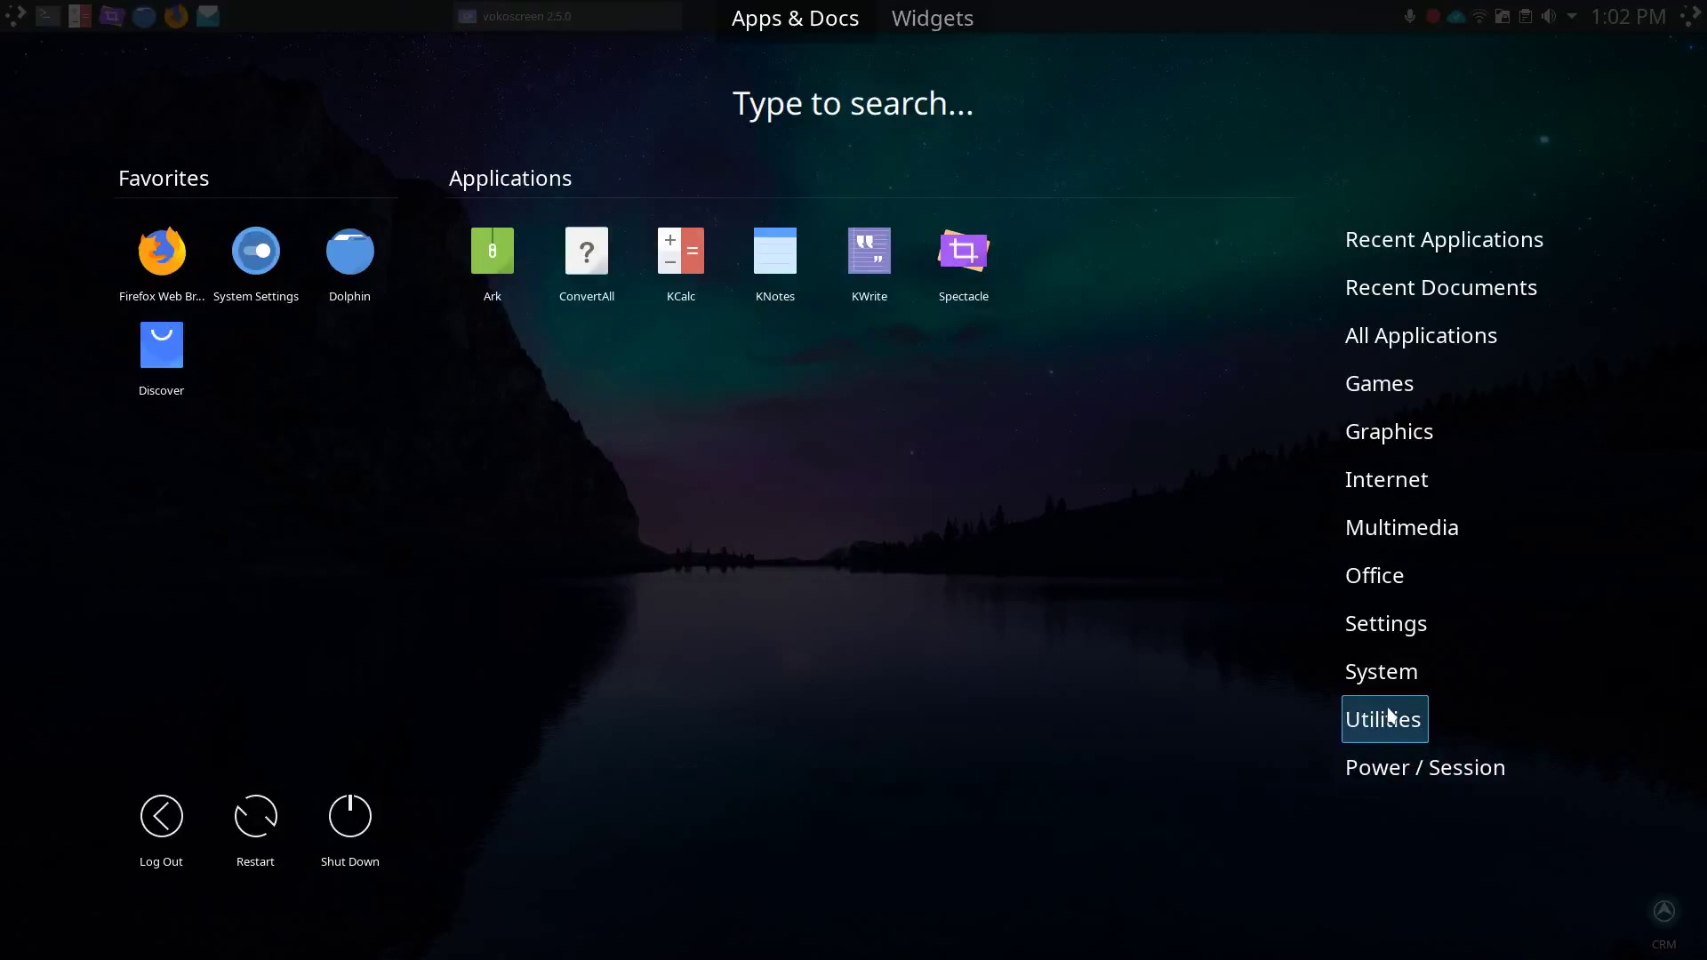
# Close the full-screen dashboard and bring up the compact Application Menu with the Meta key.
pyautogui.moveTo(1389, 428)
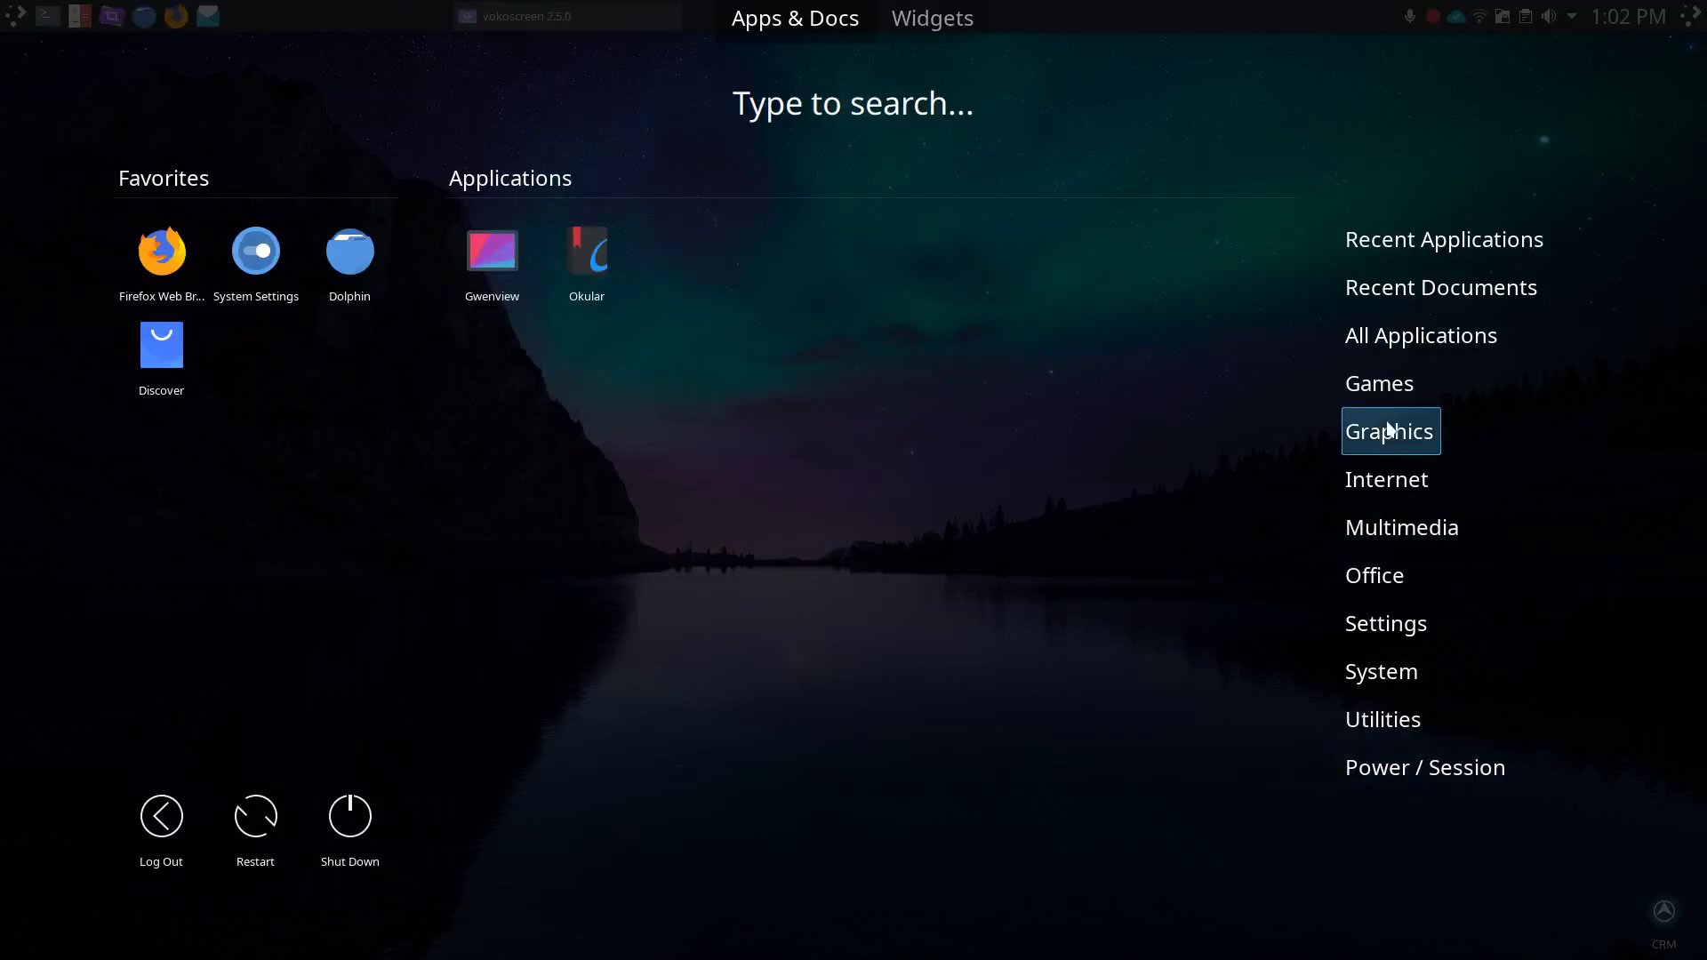
pyautogui.moveTo(1394, 257)
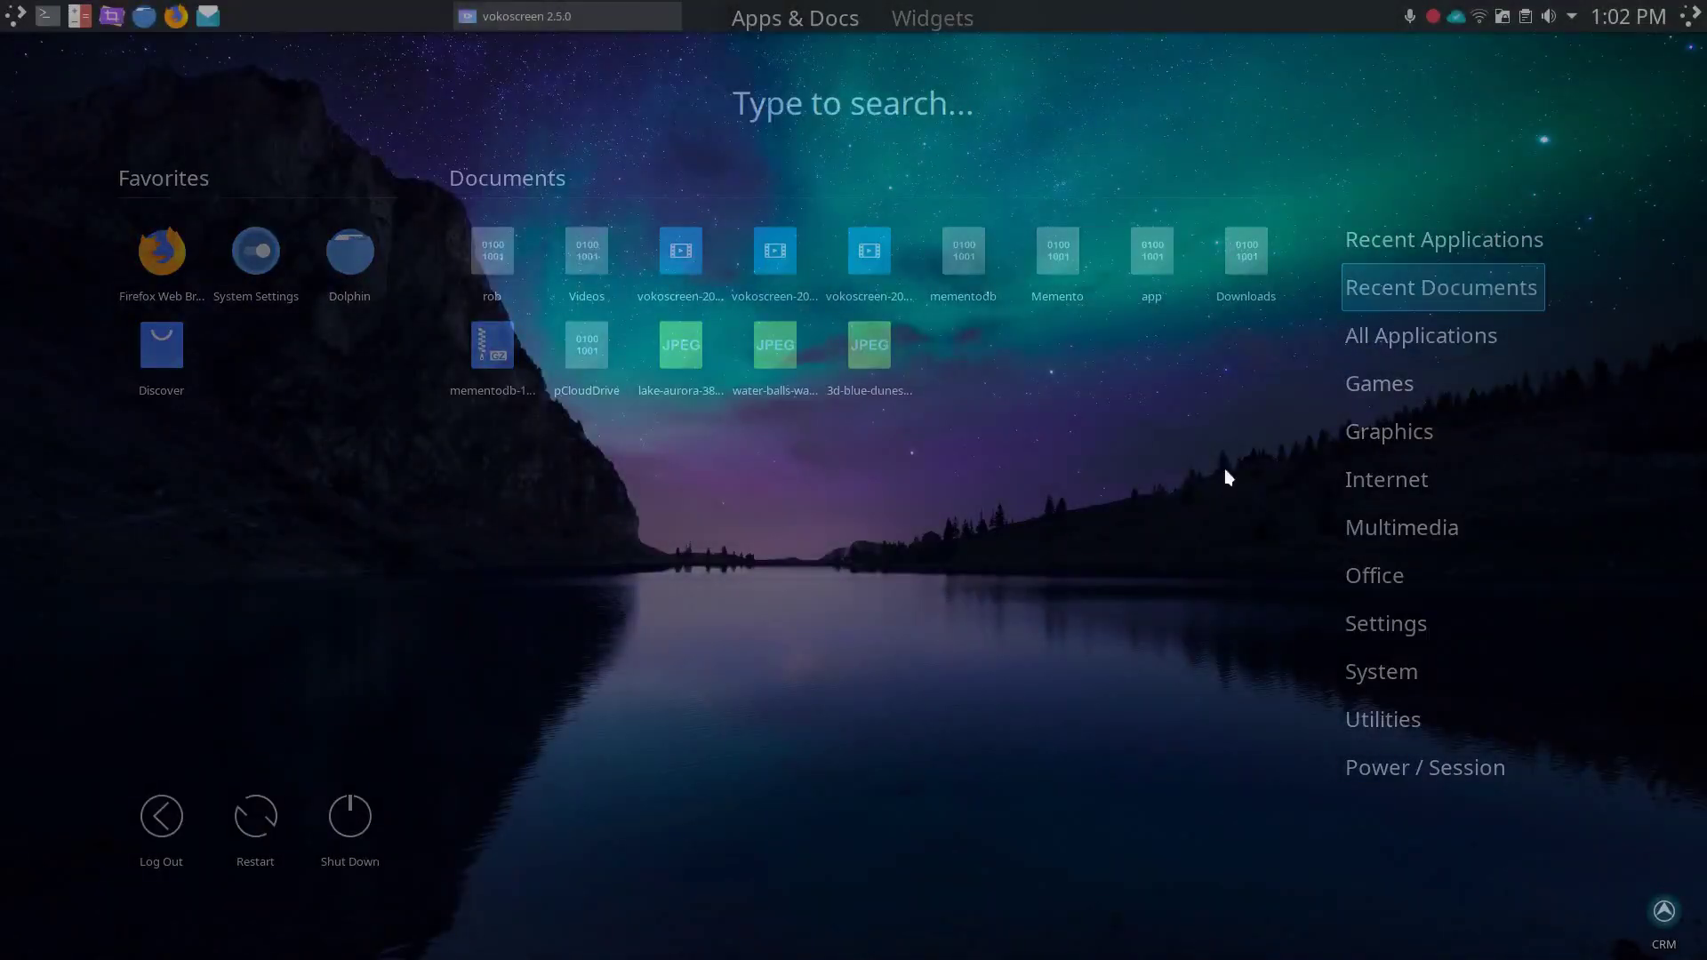
pyautogui.click(885, 316)
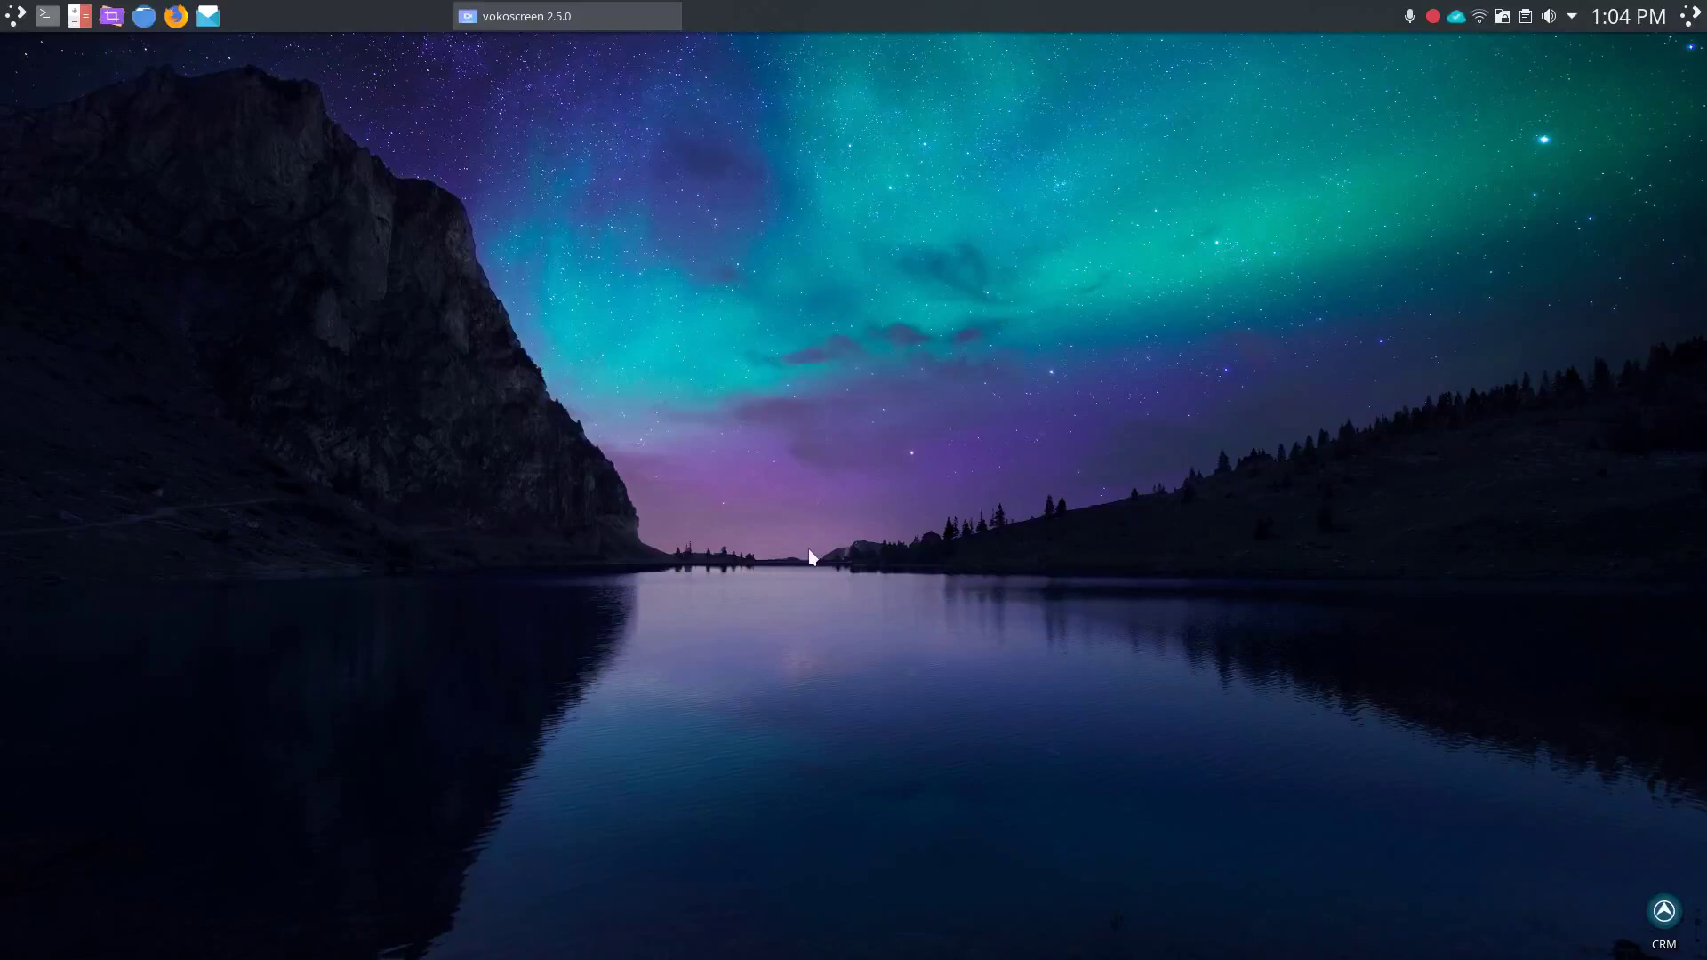
pyautogui.press('super')
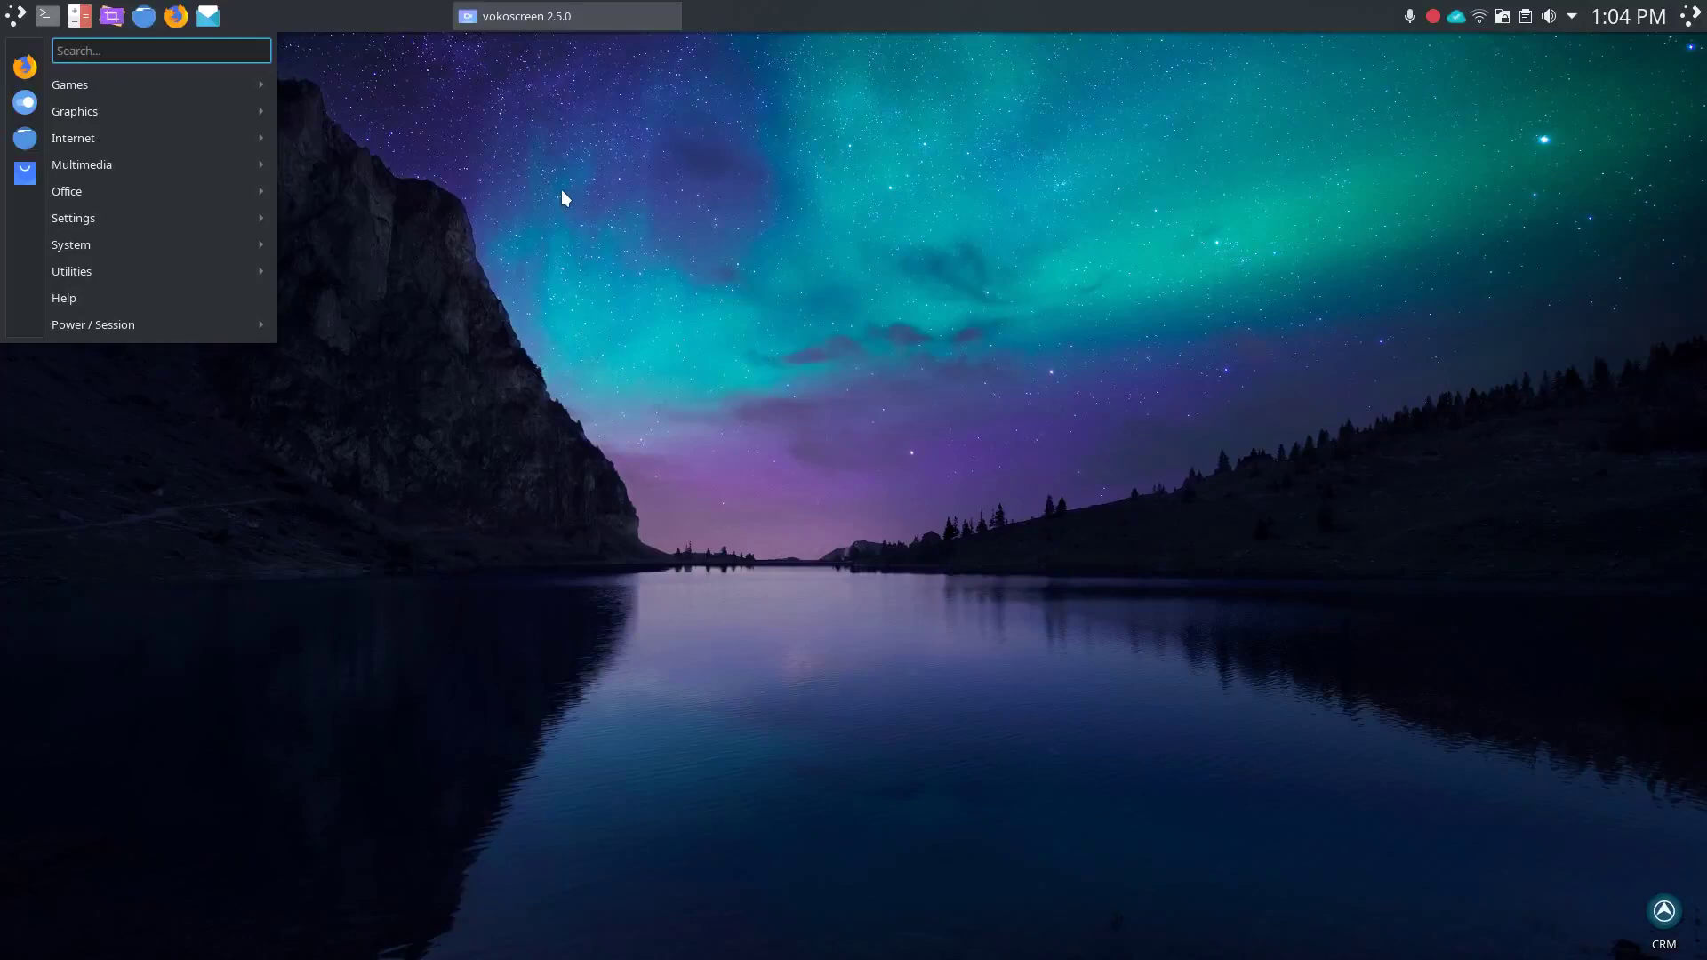
# Scroll through the System Settings category sidebar, then quit the window with Ctrl+Q.
pyautogui.moveTo(177, 245)
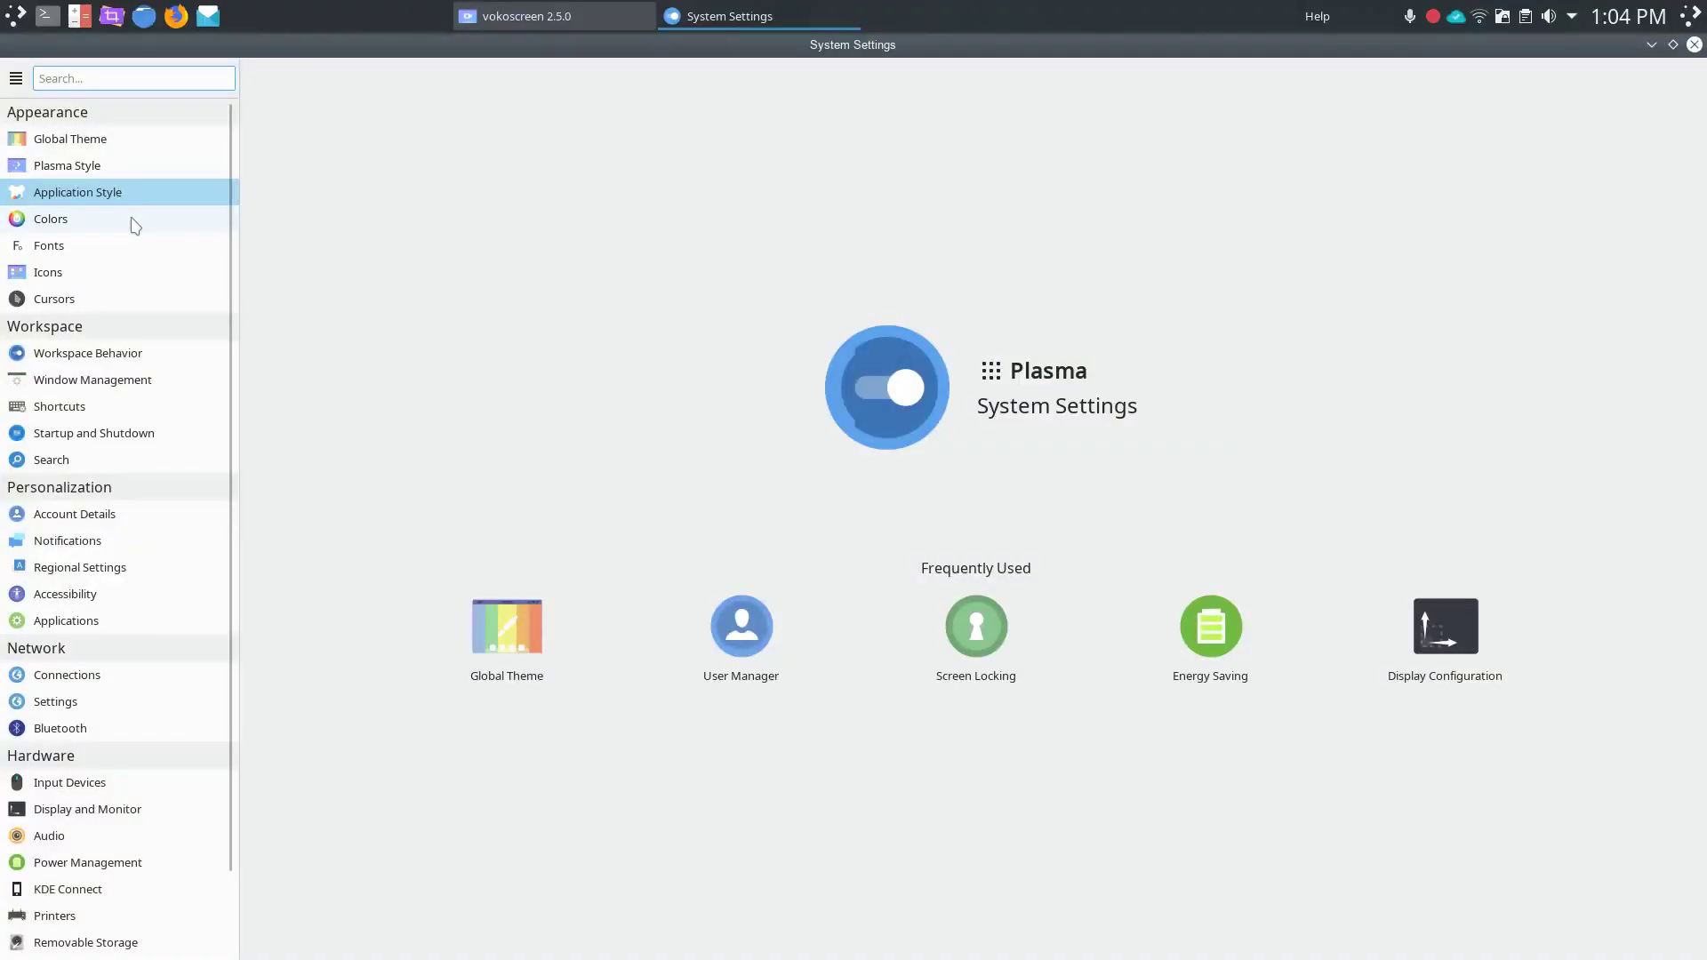
pyautogui.scroll(-2, 135, 623)
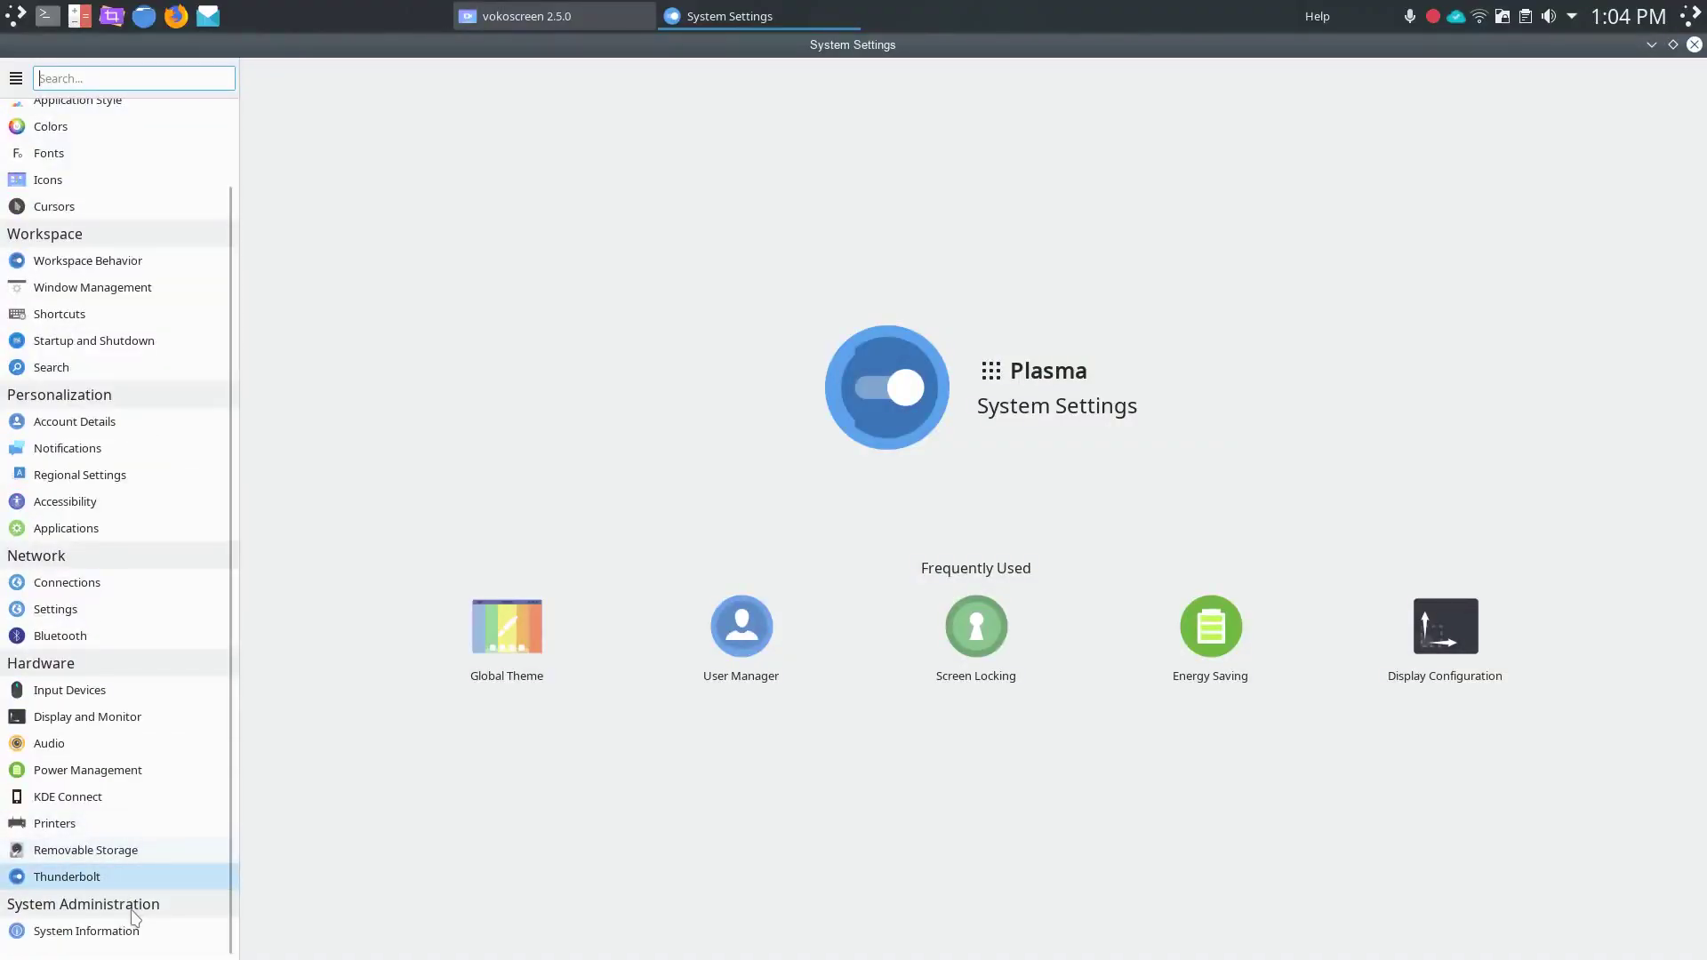
pyautogui.scroll(2, 126, 597)
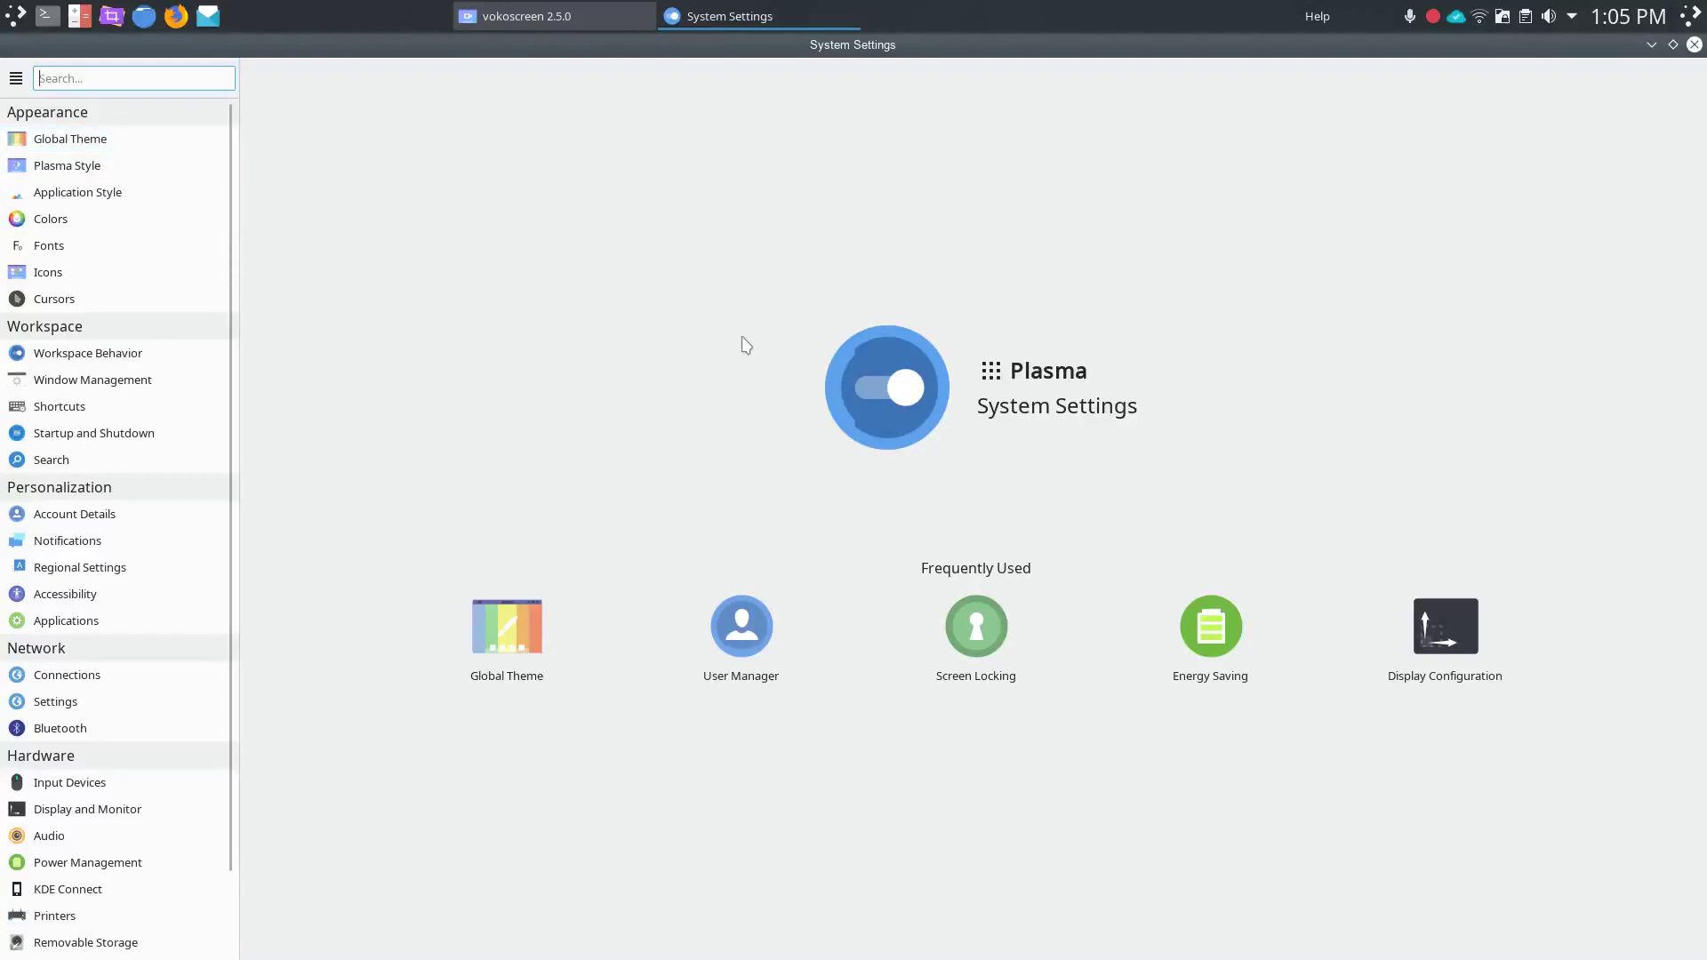
pyautogui.hotkey('ctrl', 'q')
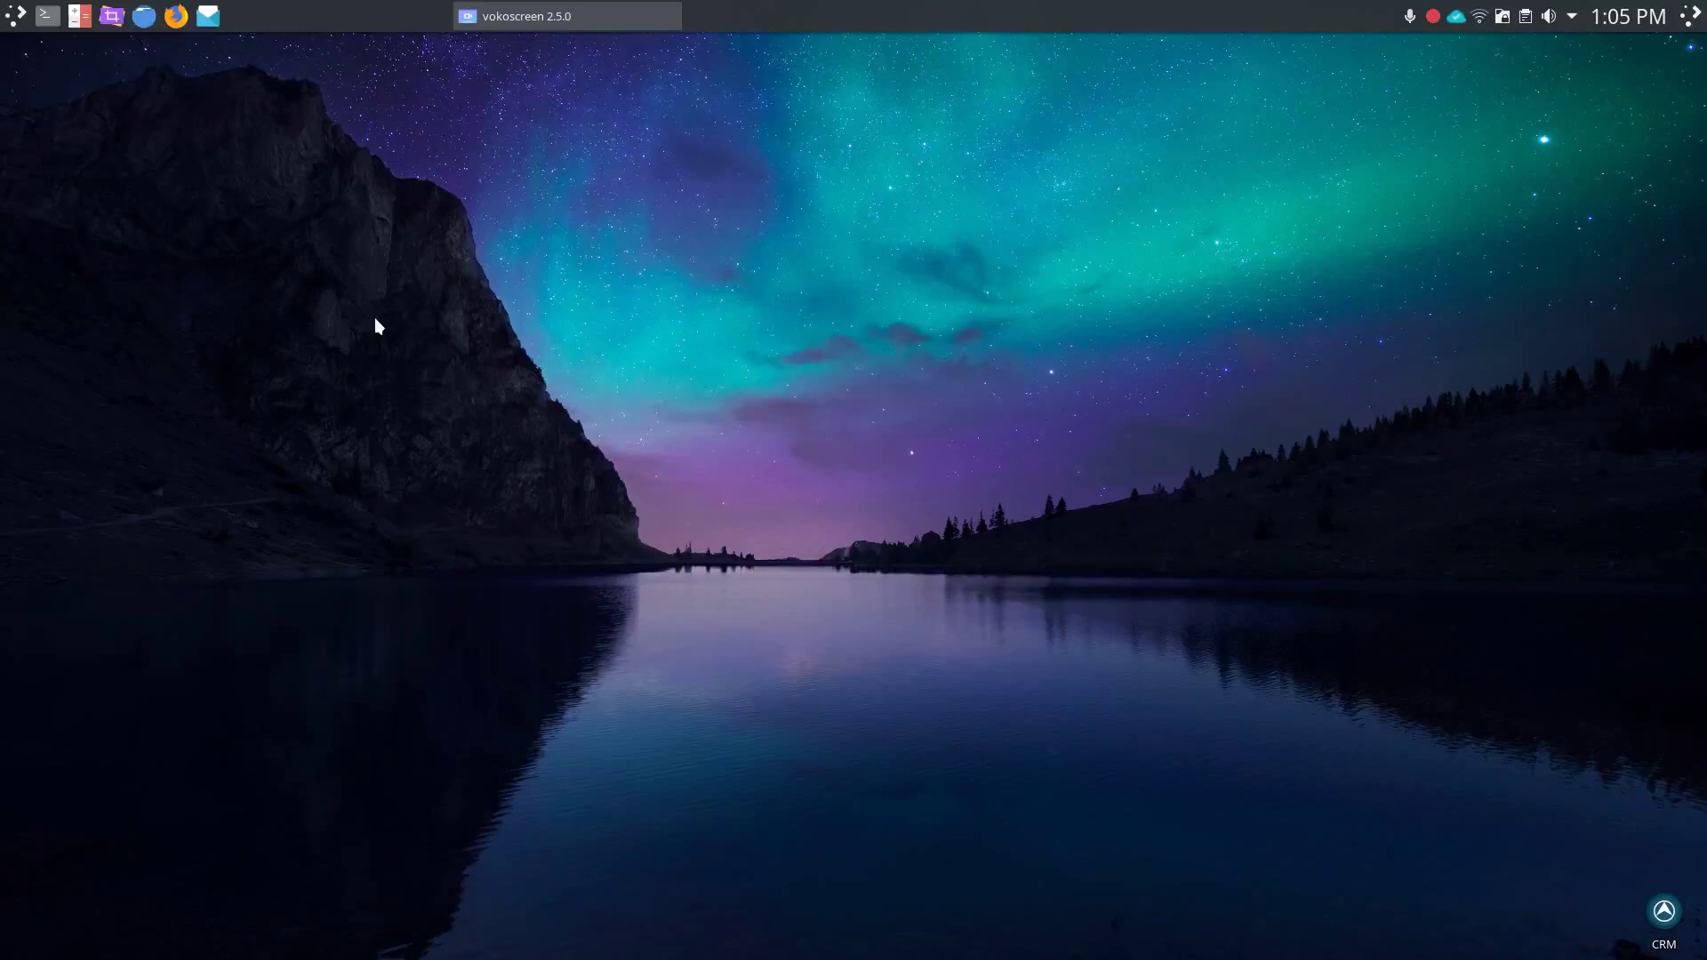
# Launch Discover from the launcher favourites, peek at Application Addons, then go back.
pyautogui.click(13, 17)
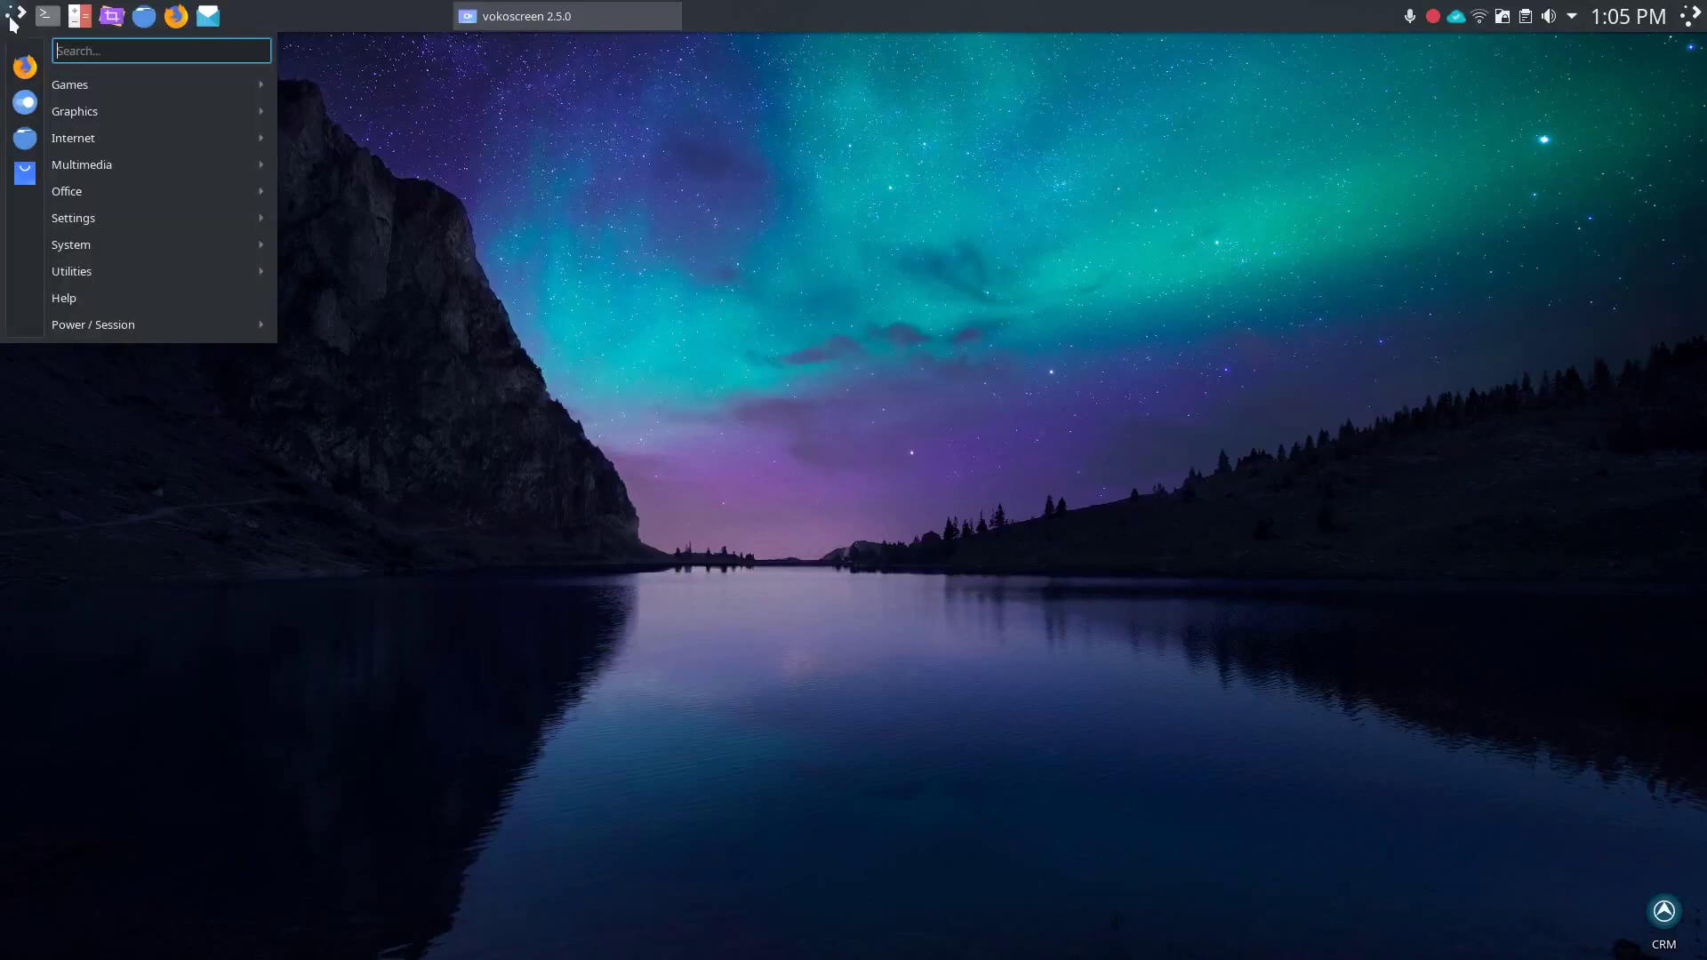
pyautogui.click(25, 174)
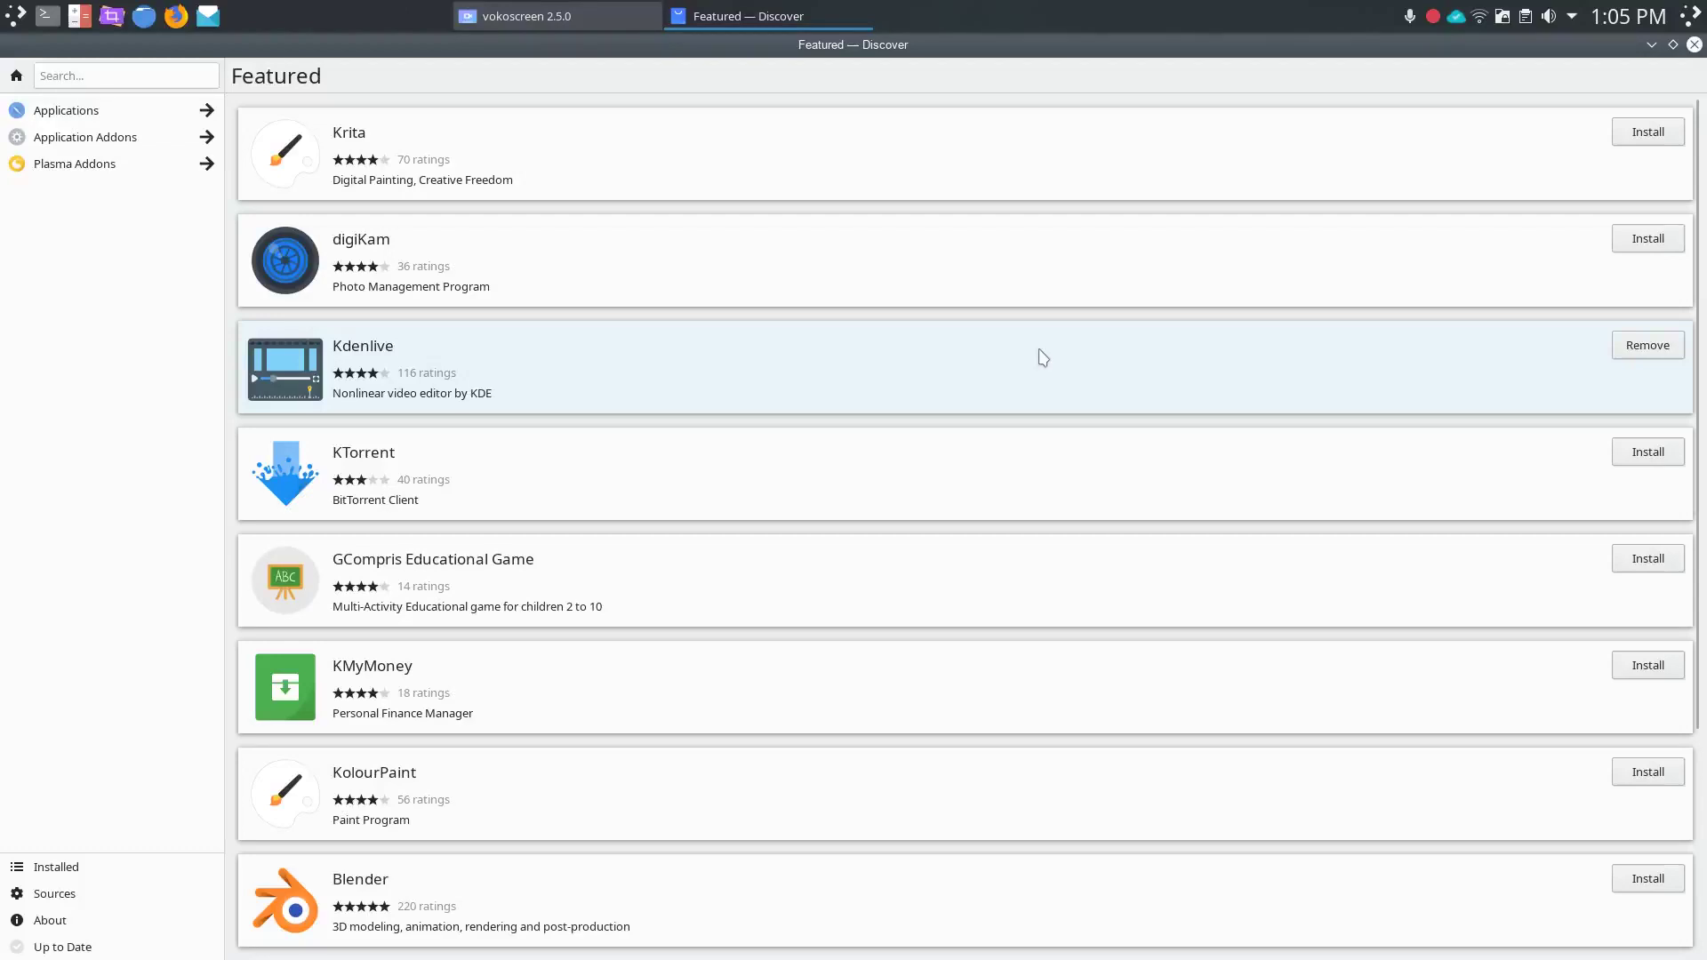
pyautogui.click(140, 144)
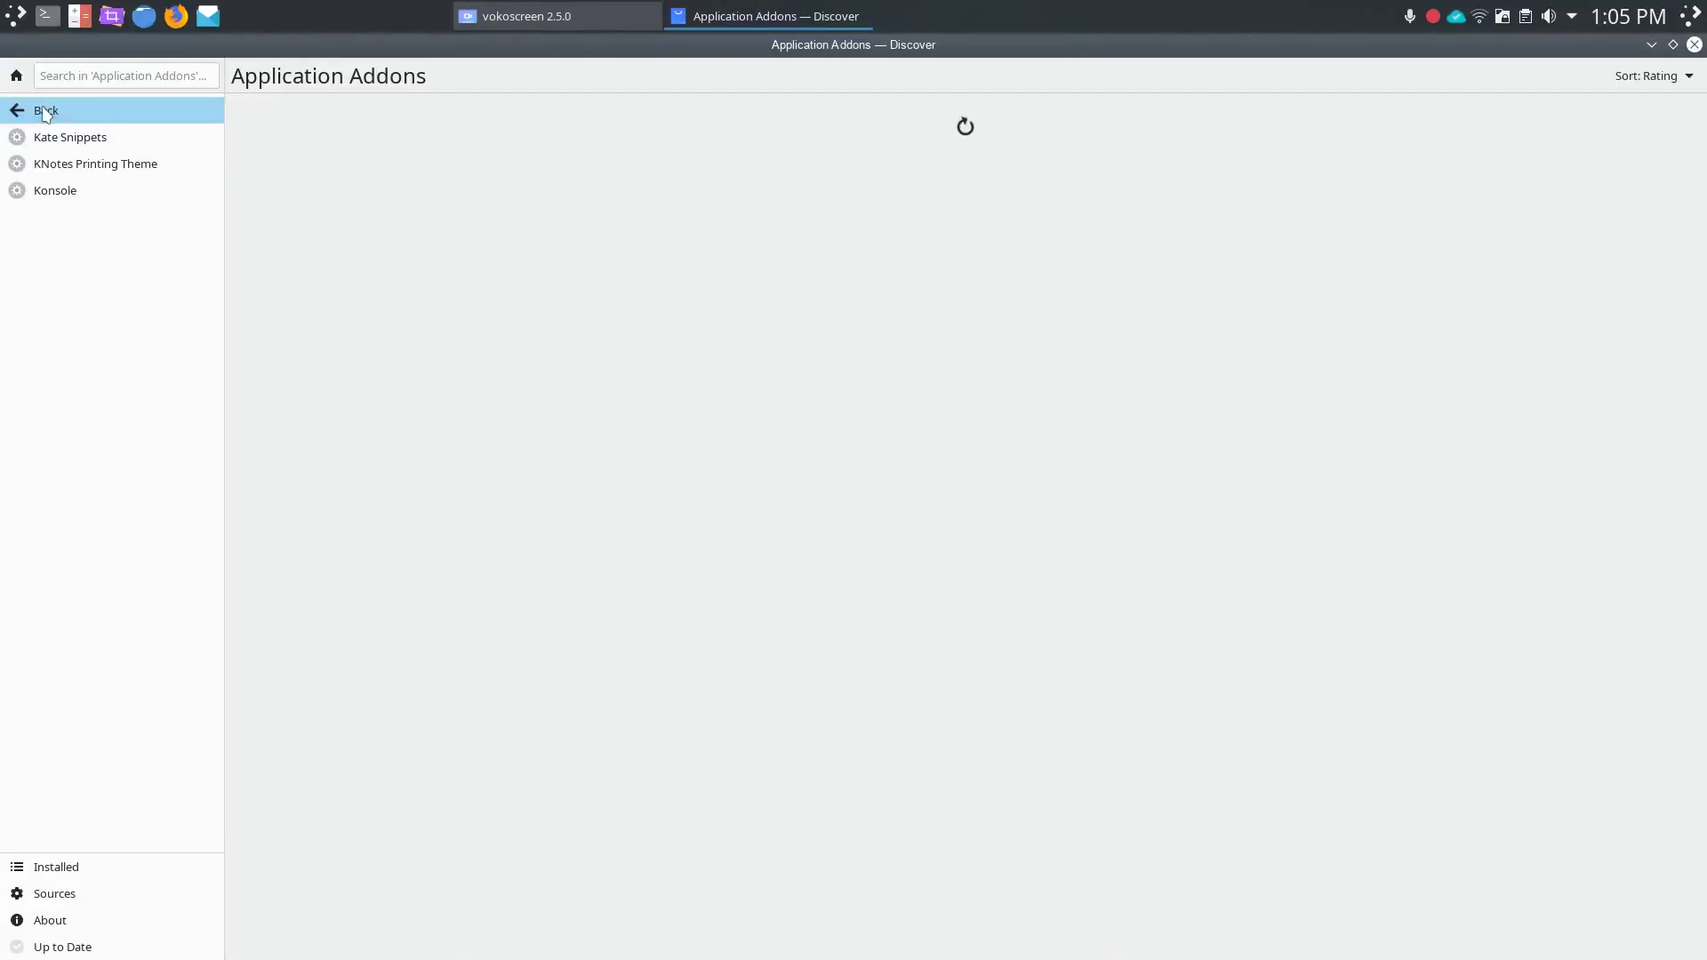
pyautogui.click(46, 112)
# Browse the Color Schemes, Aurorae Window Decorations and Icons add-ons, then quit Discover with Ctrl+Q.
pyautogui.click(69, 165)
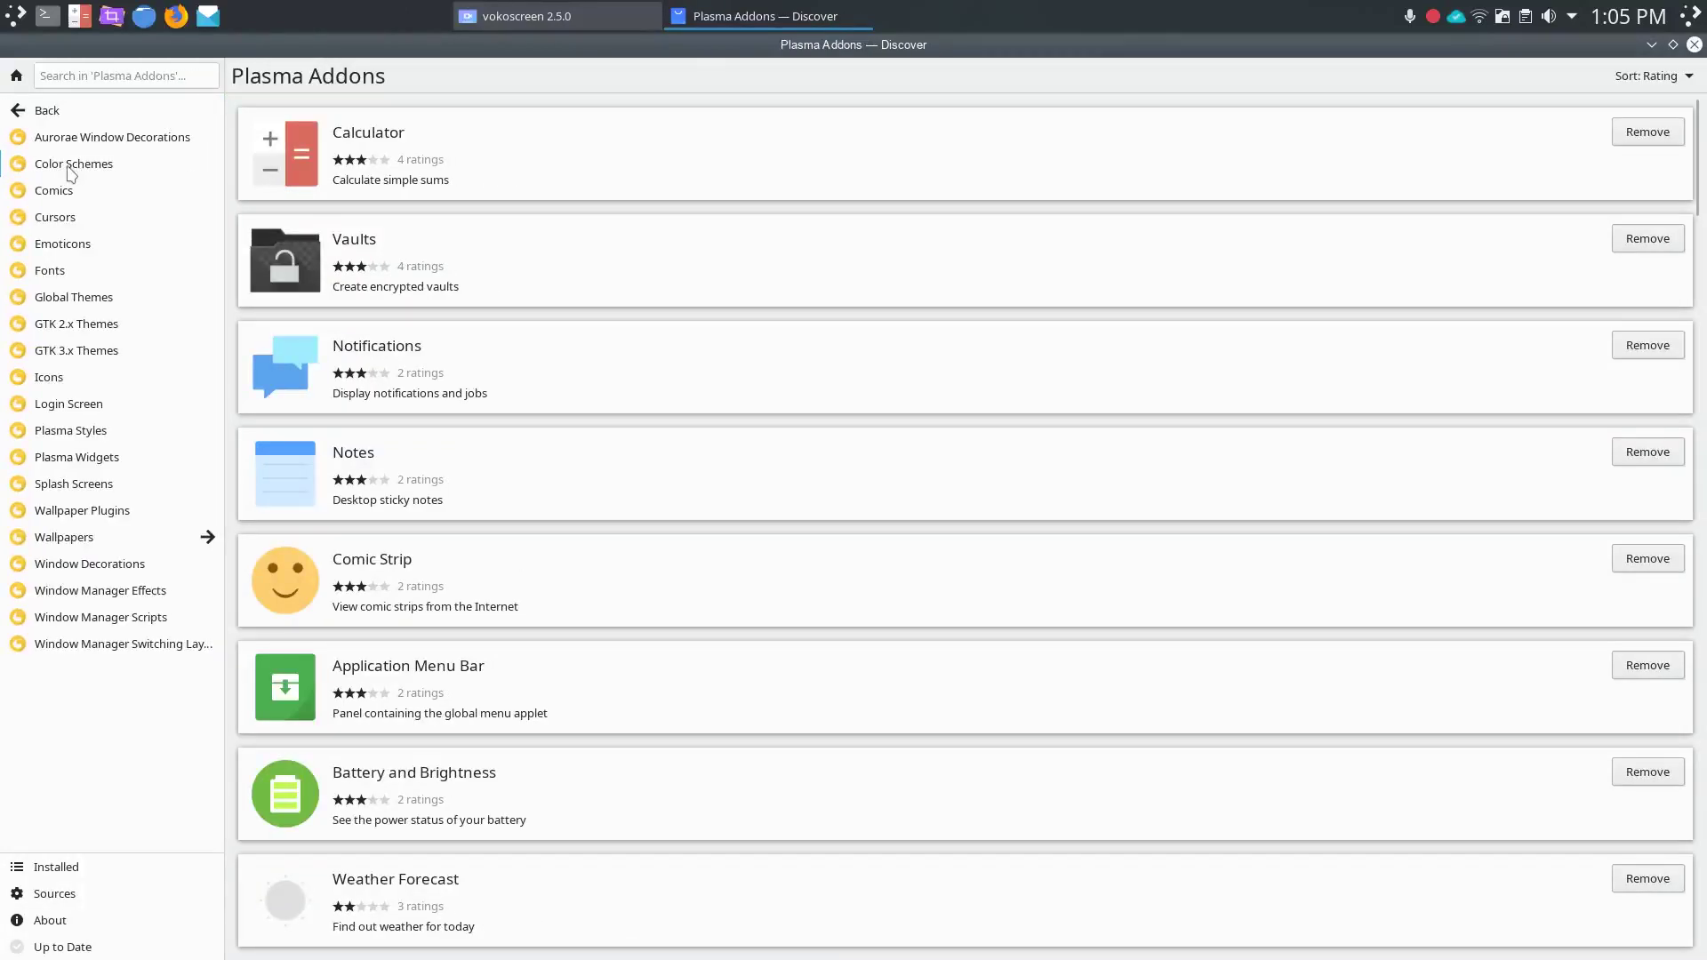
pyautogui.click(70, 169)
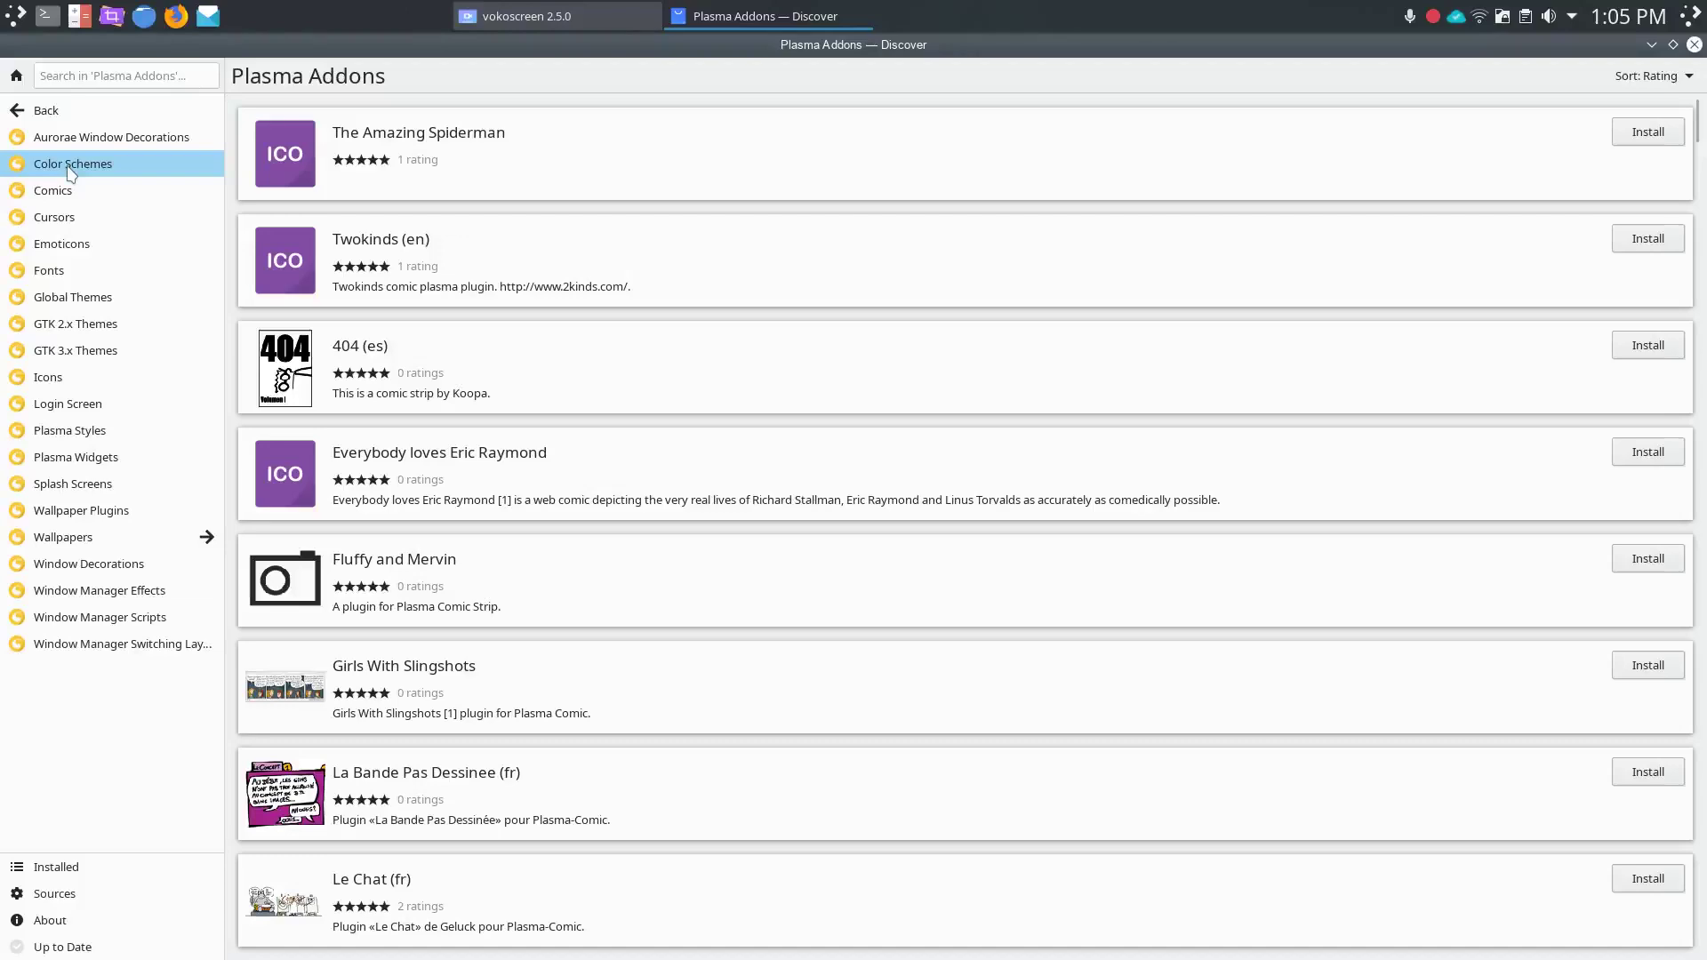
pyautogui.click(76, 142)
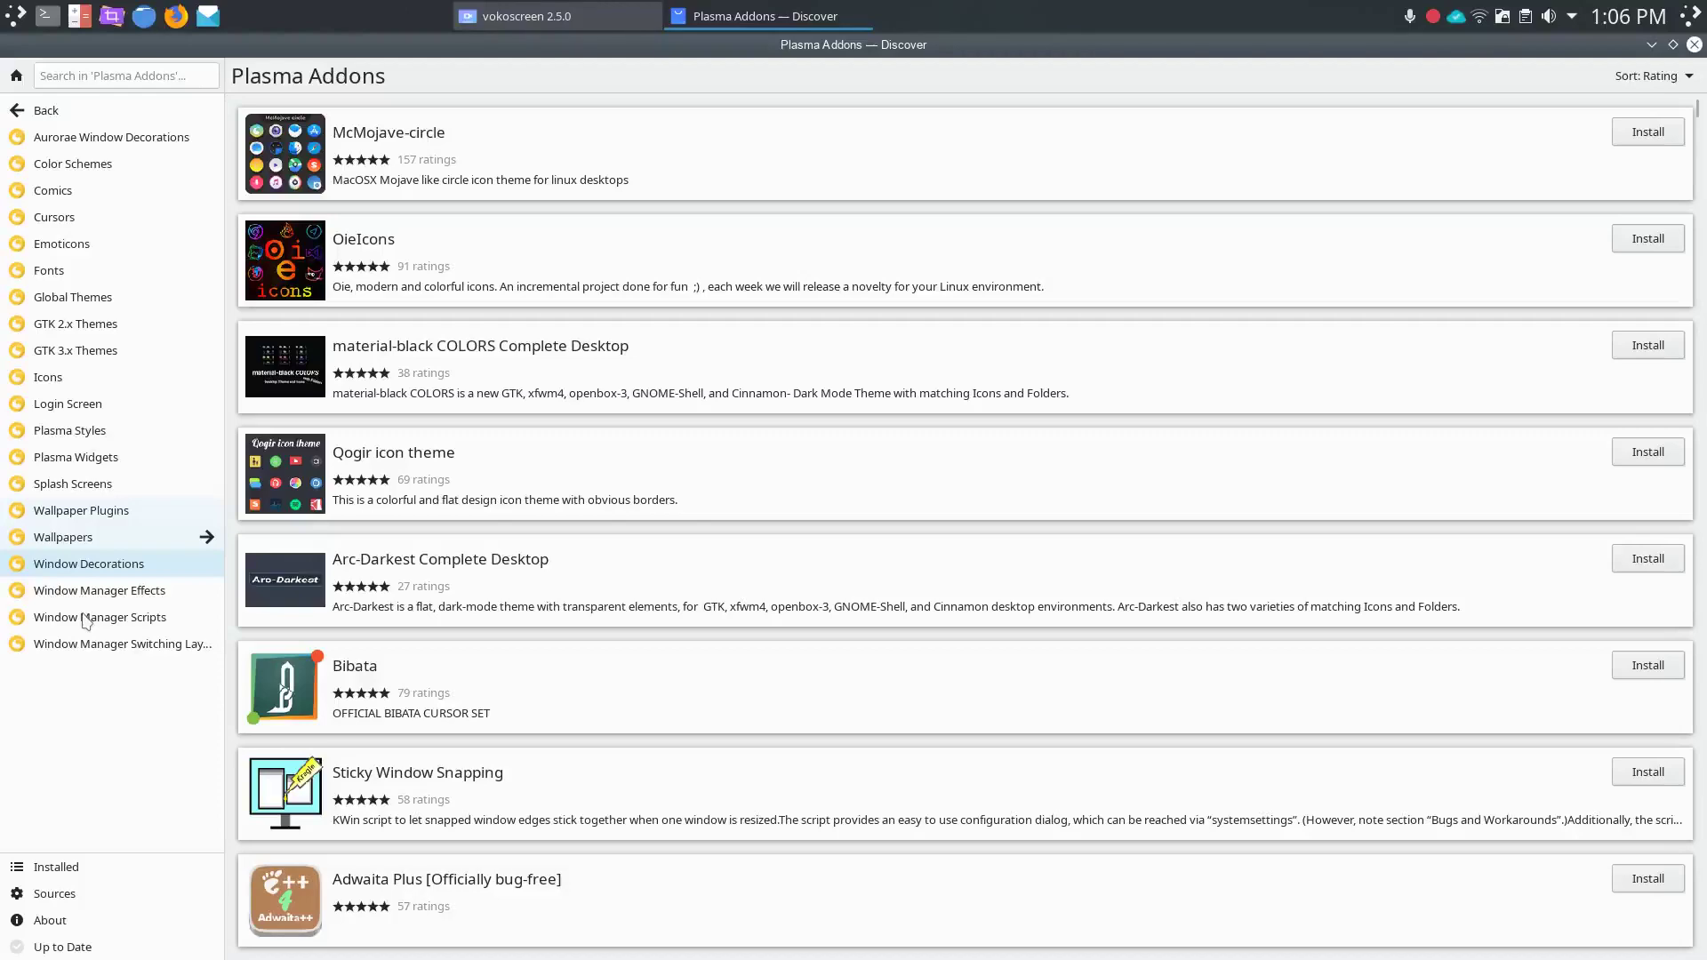
pyautogui.click(76, 379)
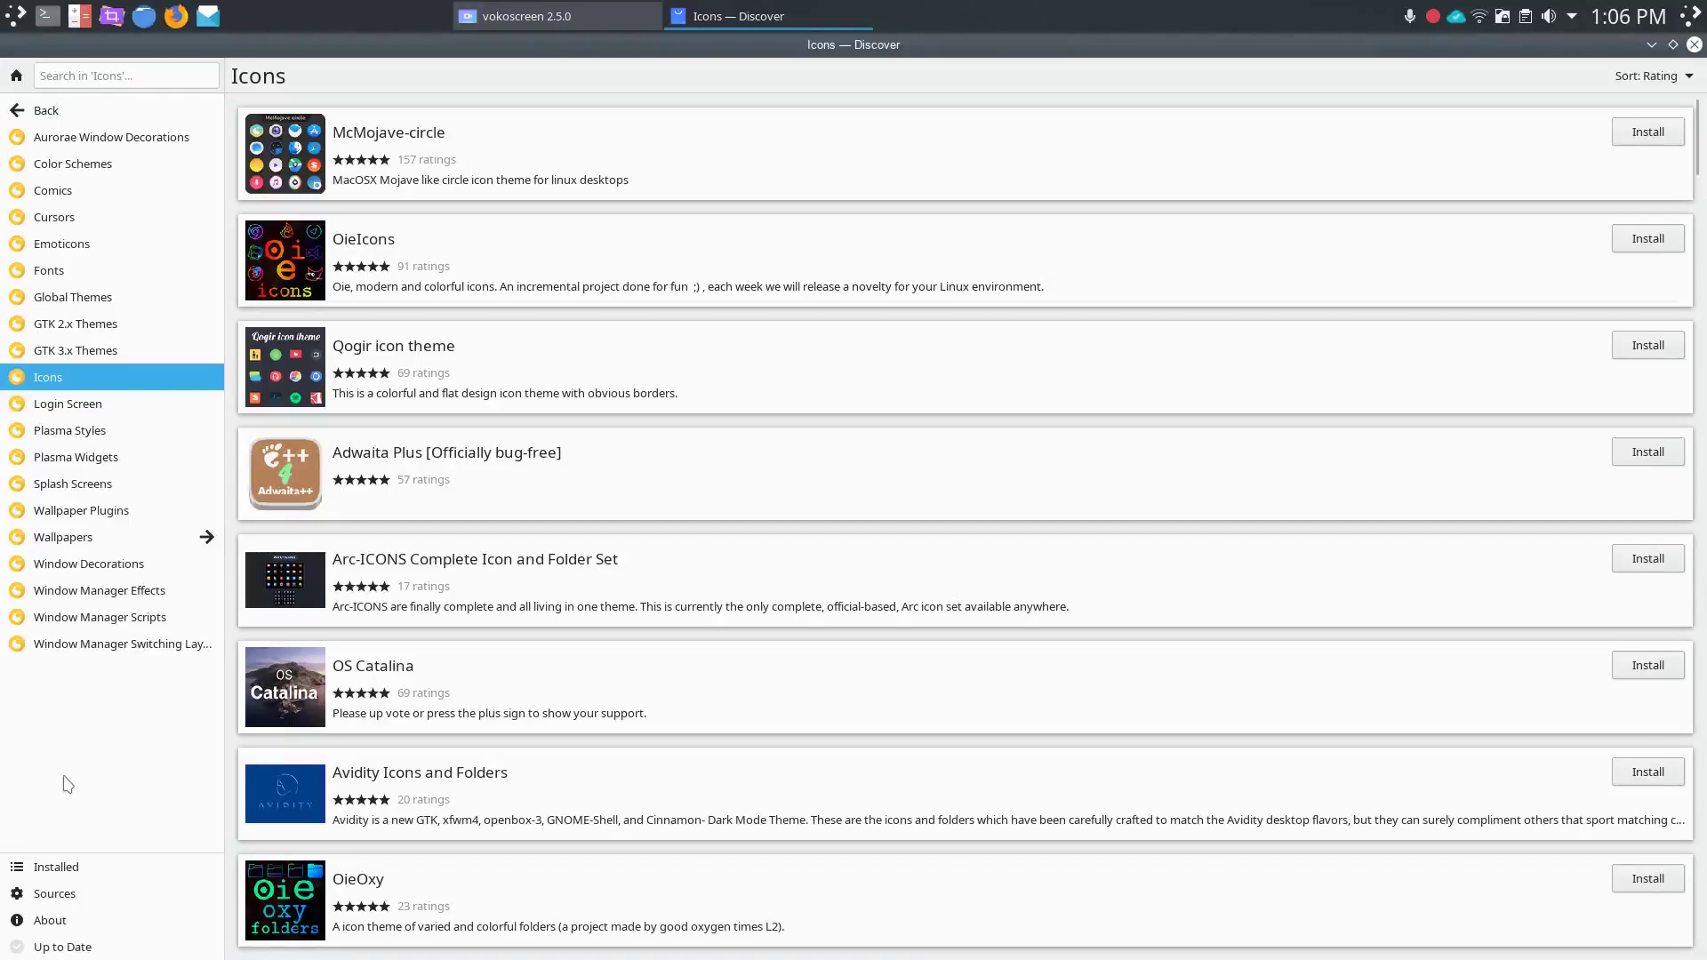
pyautogui.hotkey('ctrl', 'q')
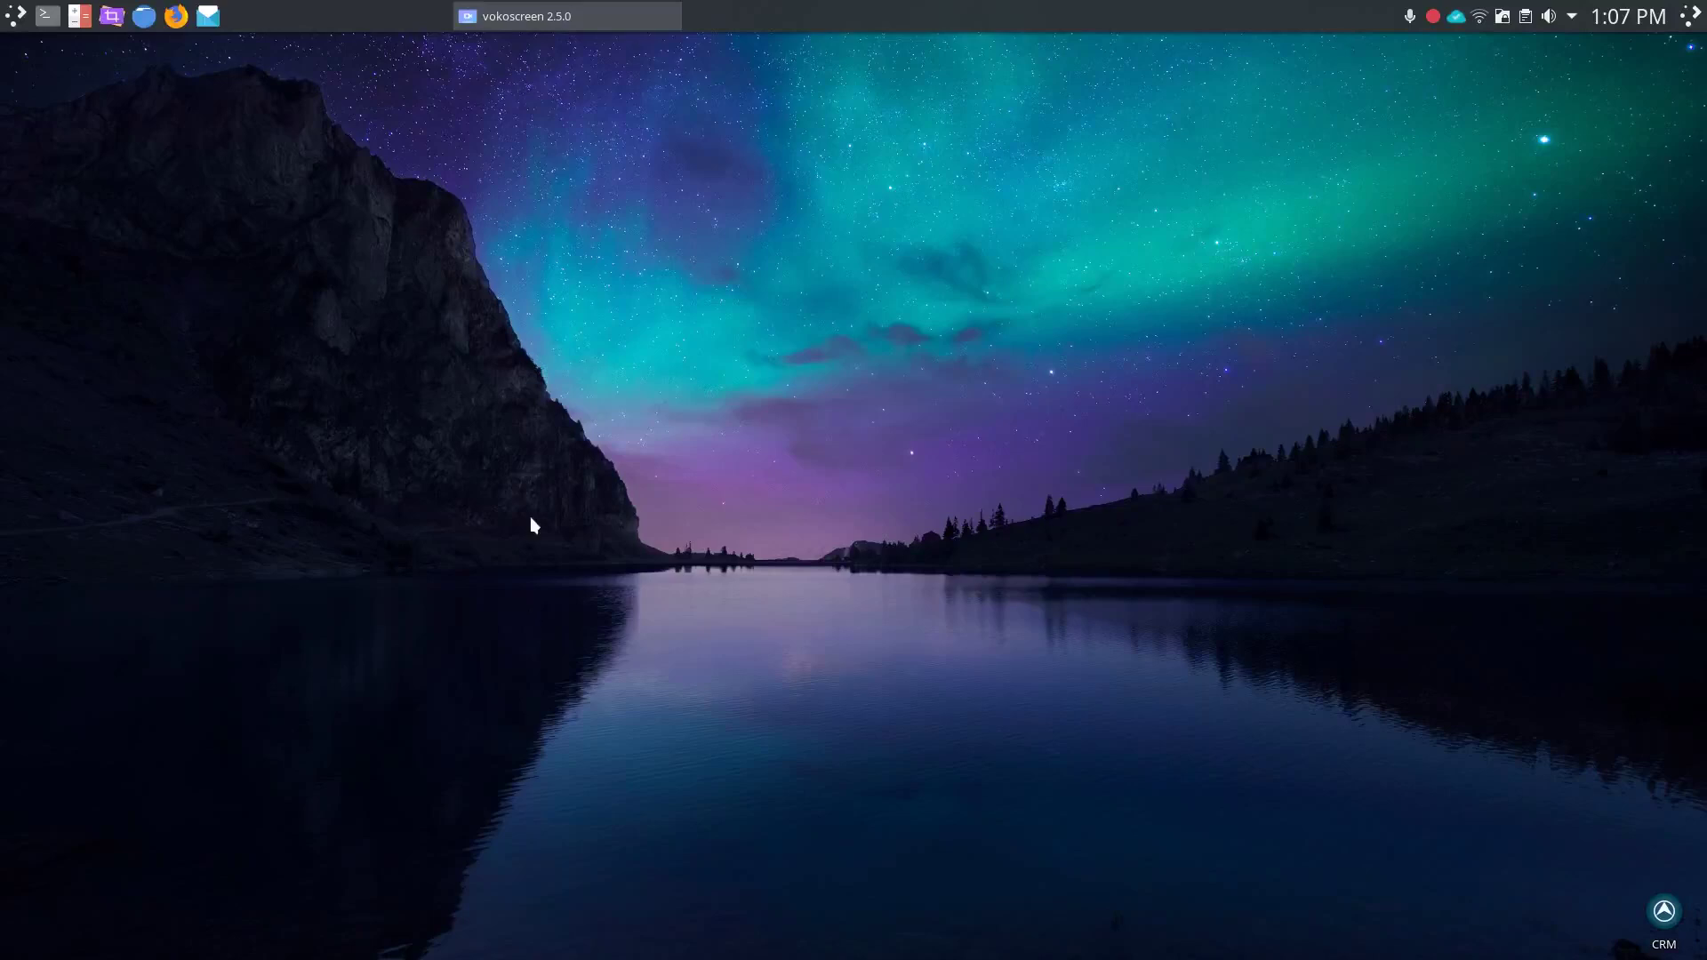
# Open the Application Menu from the top-left panel icon to show its categories.
pyautogui.click(16, 16)
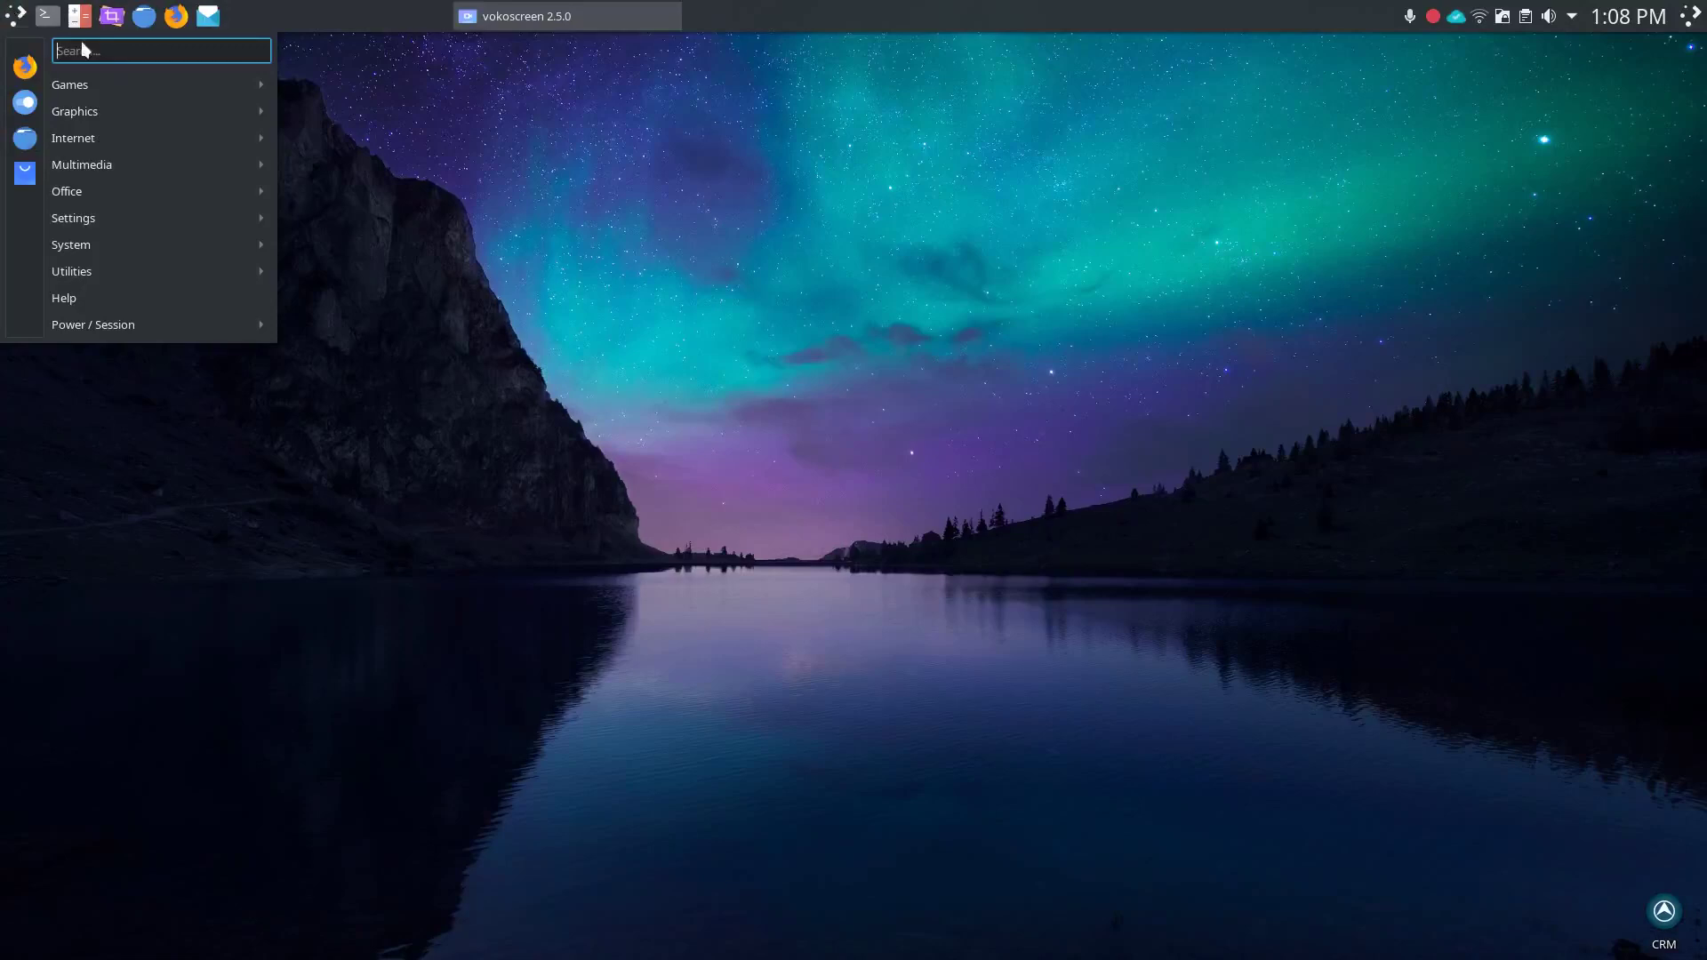
# Preview the menu's category submenus, ending on System with Discover, Dolphin, Konsole and KSysGuard.
pyautogui.moveTo(138, 88)
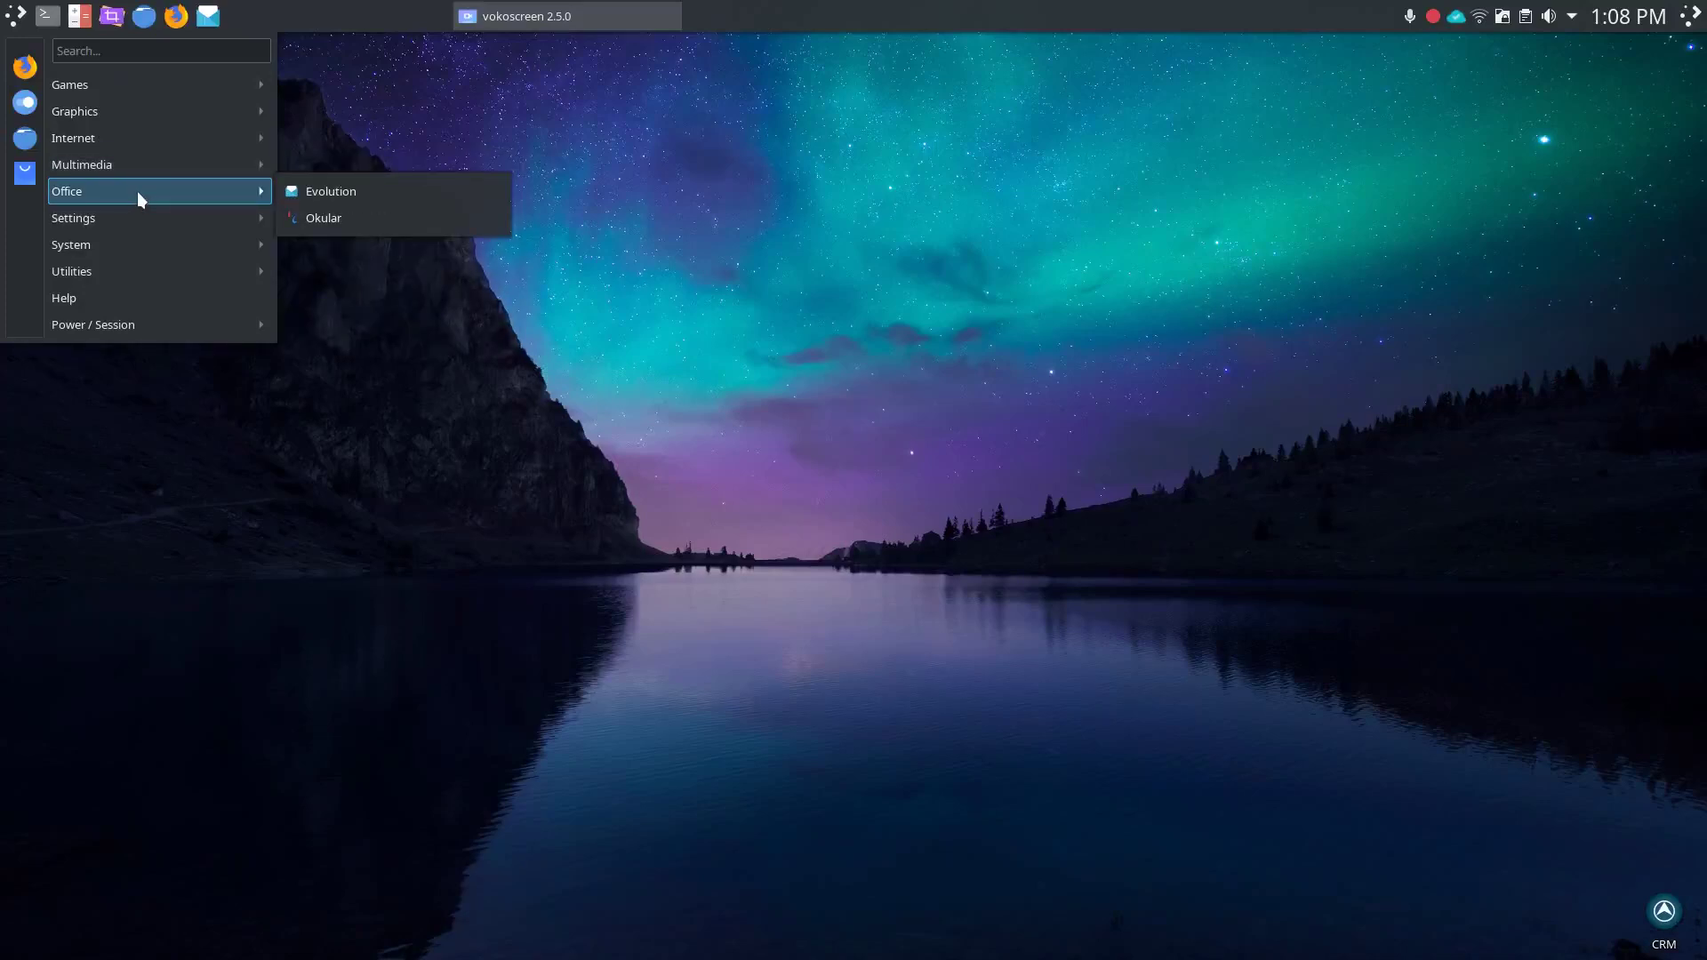
pyautogui.moveTo(142, 229)
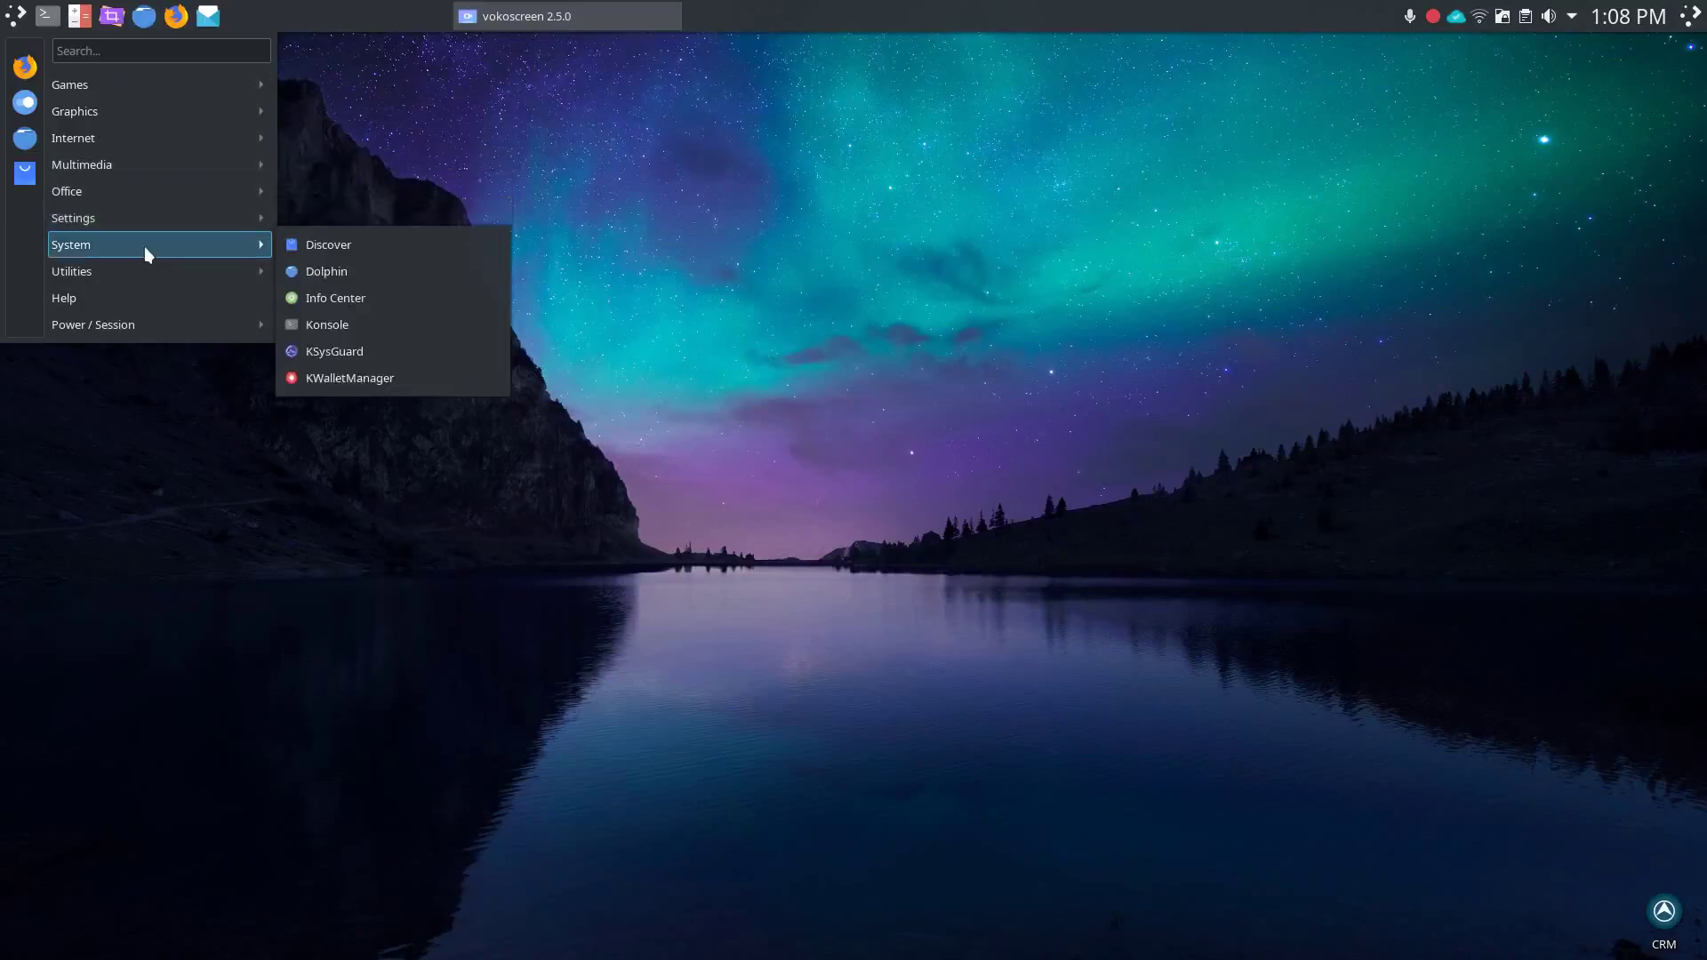